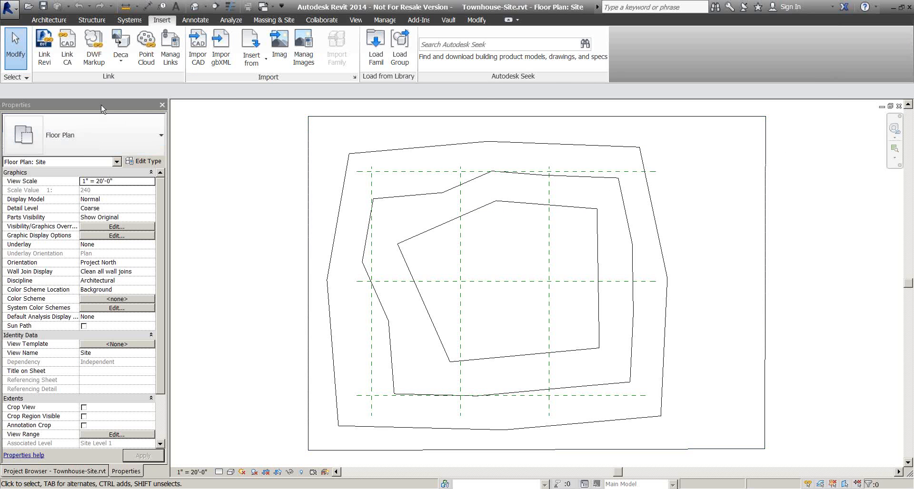
Step: Link Townhouse.rvt from the Coordinates folder into the site plan with Auto - Origin to Origin positioning
{"action": "left_click", "coordinate": [42, 58]}
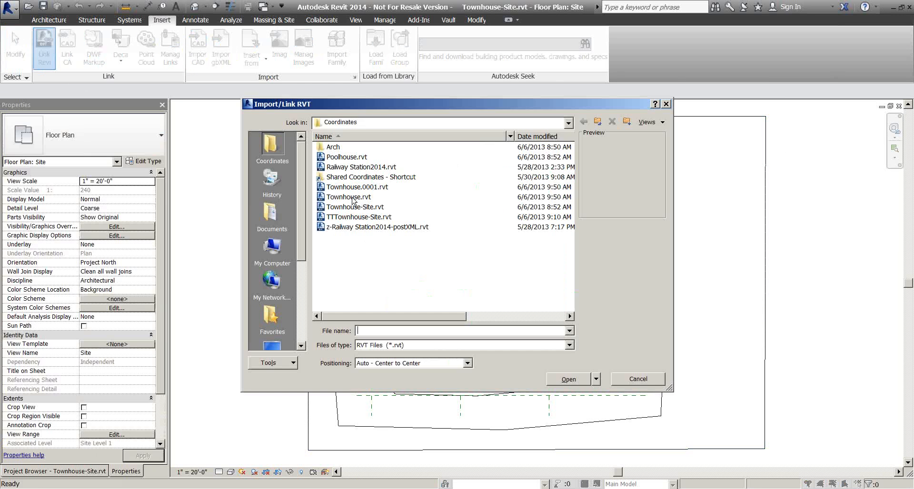
{"action": "left_click", "coordinate": [355, 198]}
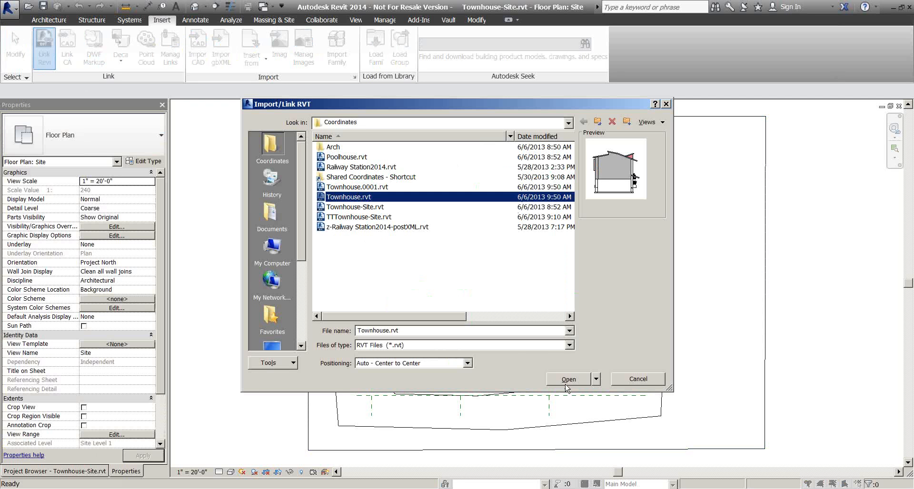
{"action": "left_click", "coordinate": [468, 364]}
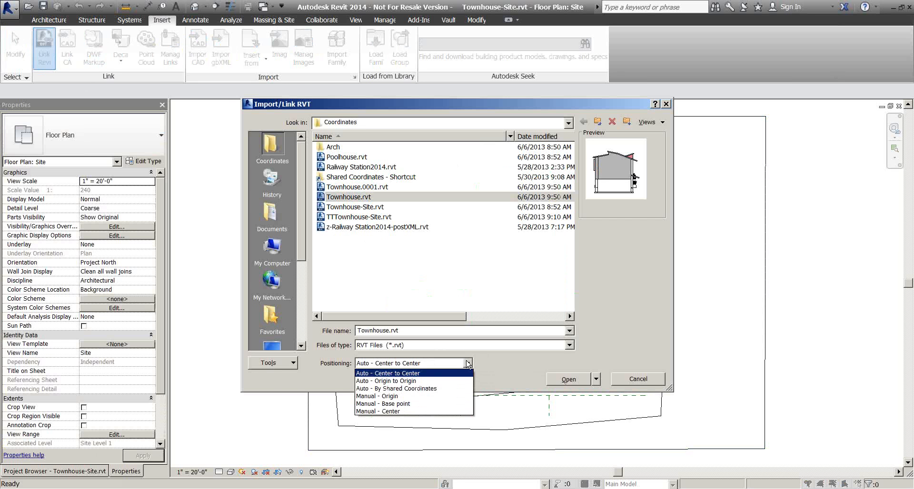
{"action": "left_click", "coordinate": [439, 381]}
{"action": "left_click", "coordinate": [569, 381]}
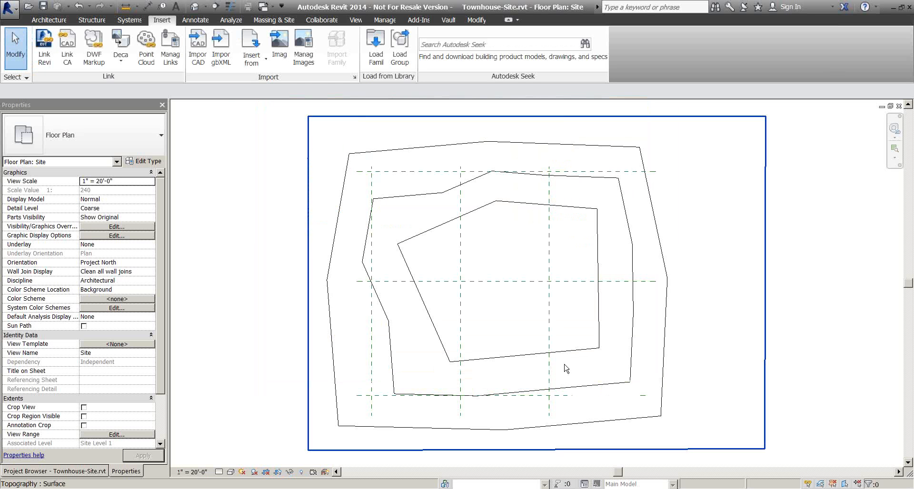
{"action": "scroll", "coordinate": [567, 367], "scroll_direction": "down", "scroll_amount": 2}
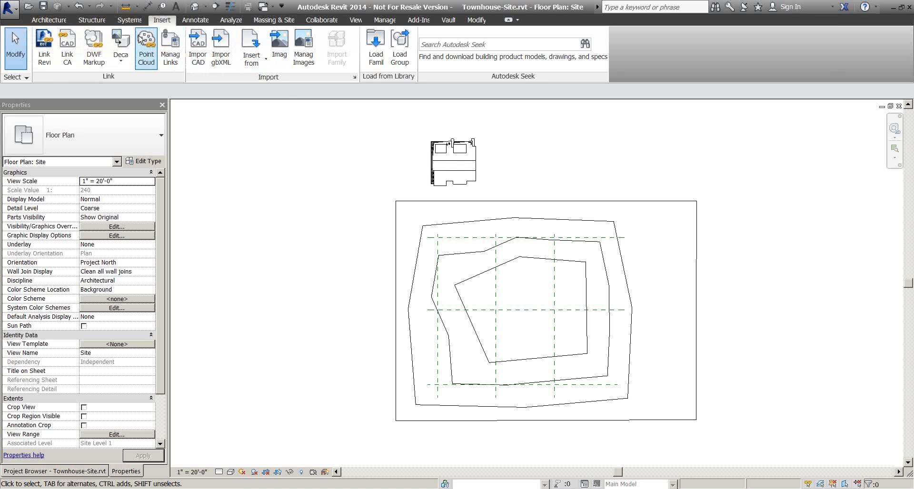
Step: Open the linked model Townhouse.rvt from the Coordinates folder as its own project
{"action": "left_click", "coordinate": [30, 7]}
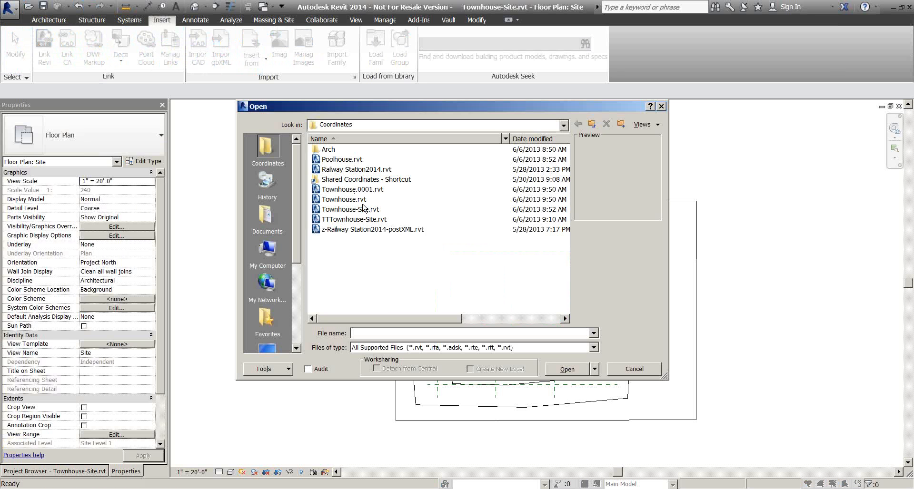
{"action": "left_click", "coordinate": [354, 200]}
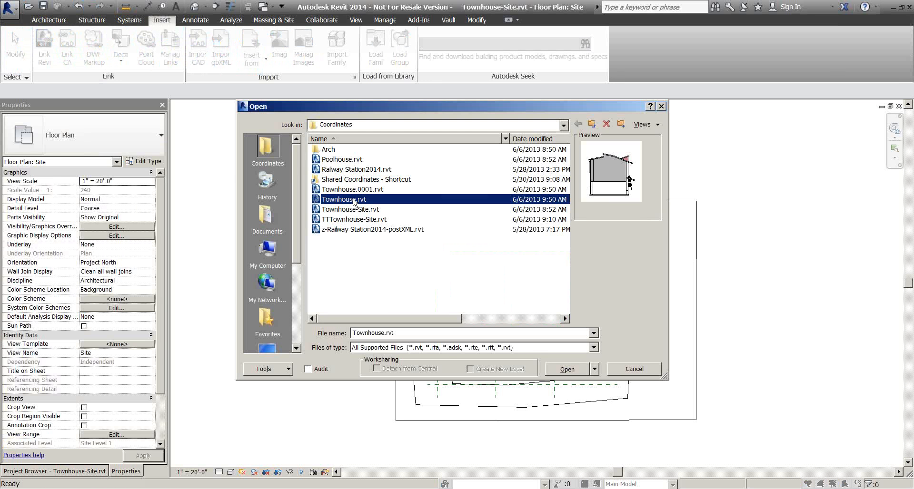
{"action": "left_click", "coordinate": [565, 369]}
{"action": "left_click", "coordinate": [500, 260]}
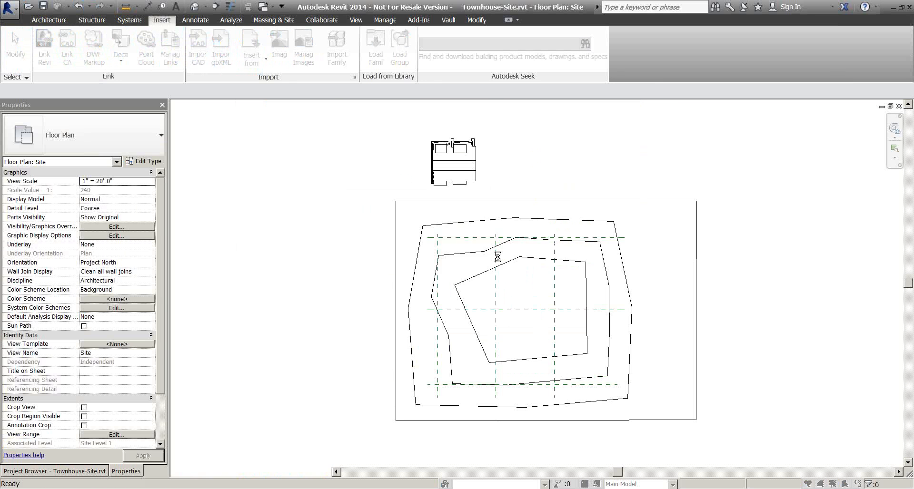
{"action": "left_click", "coordinate": [497, 262]}
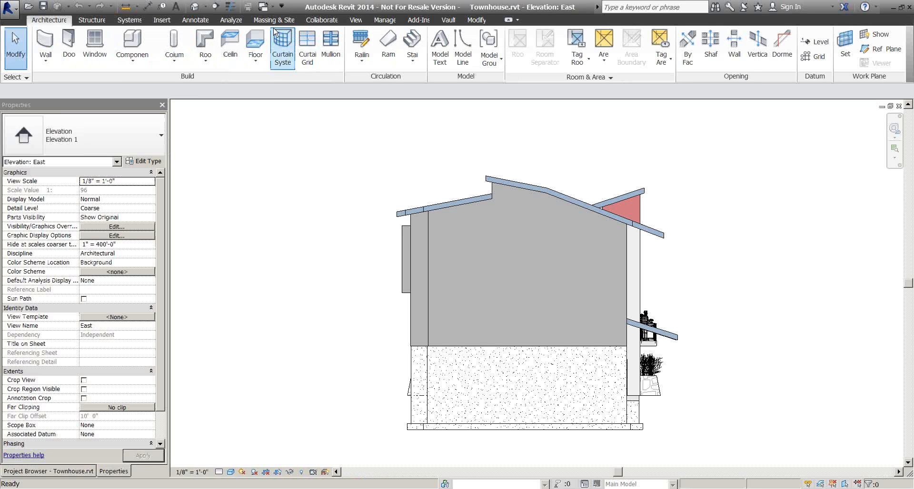
Step: Check which sites are defined in the Townhouse project's location settings, leaving the settings unmodified
{"action": "left_click", "coordinate": [162, 19]}
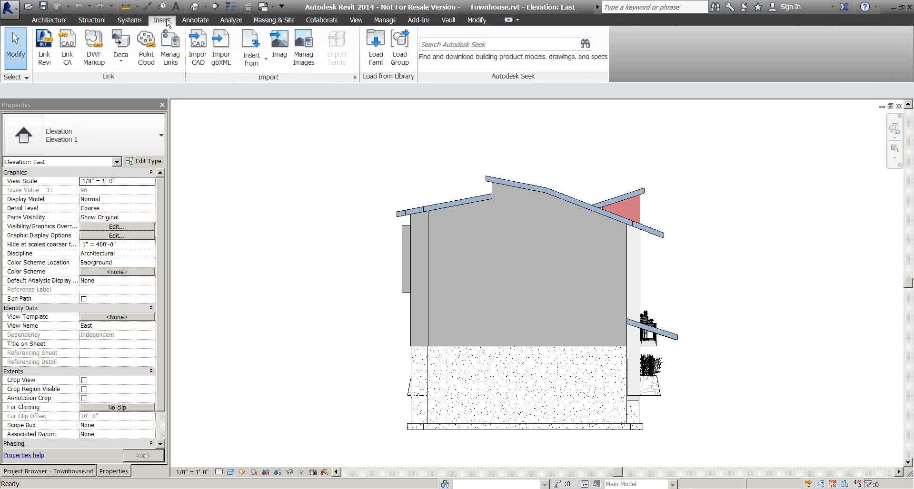
{"action": "left_click", "coordinate": [385, 20]}
{"action": "left_click", "coordinate": [482, 36]}
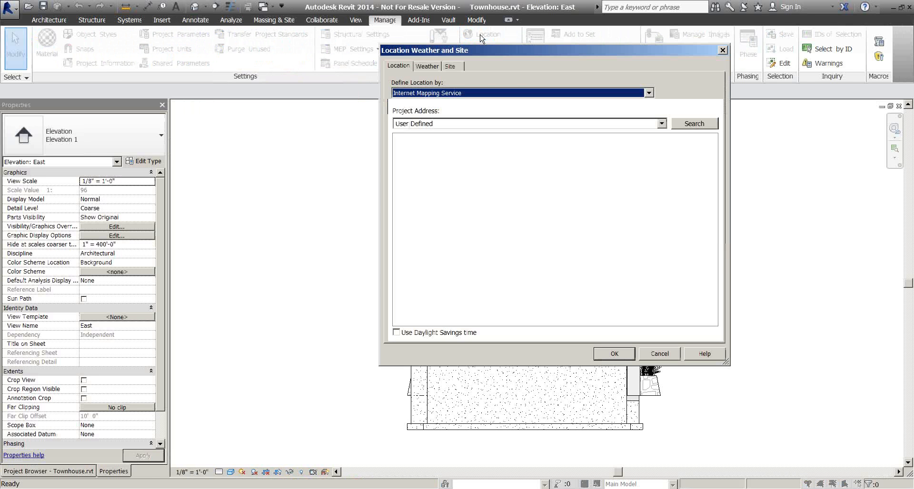
{"action": "left_click", "coordinate": [450, 66]}
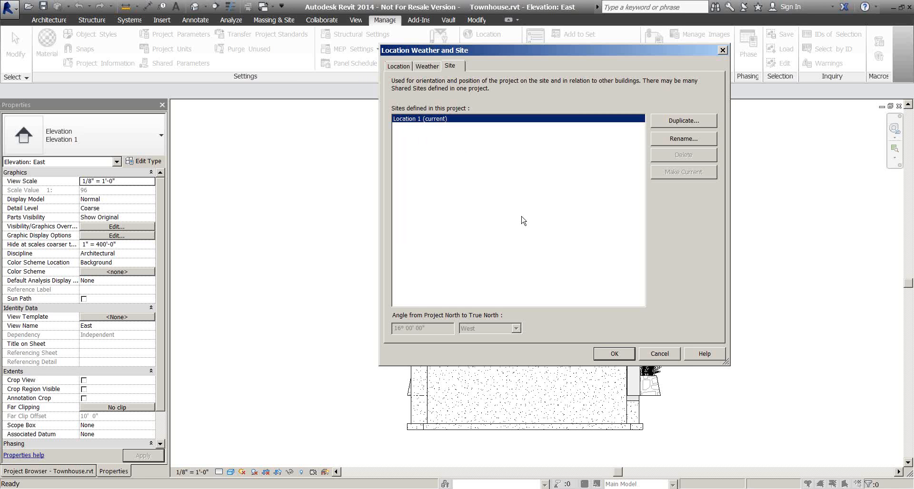
{"action": "left_click", "coordinate": [666, 354]}
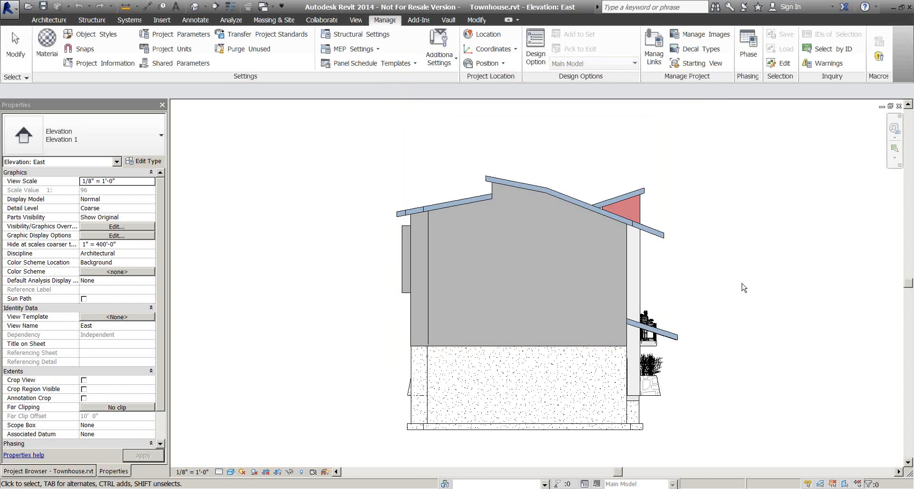
Step: Close the Townhouse project and reload the Townhouse.rvt link in the Townhouse-Site project
{"action": "left_click", "coordinate": [899, 107]}
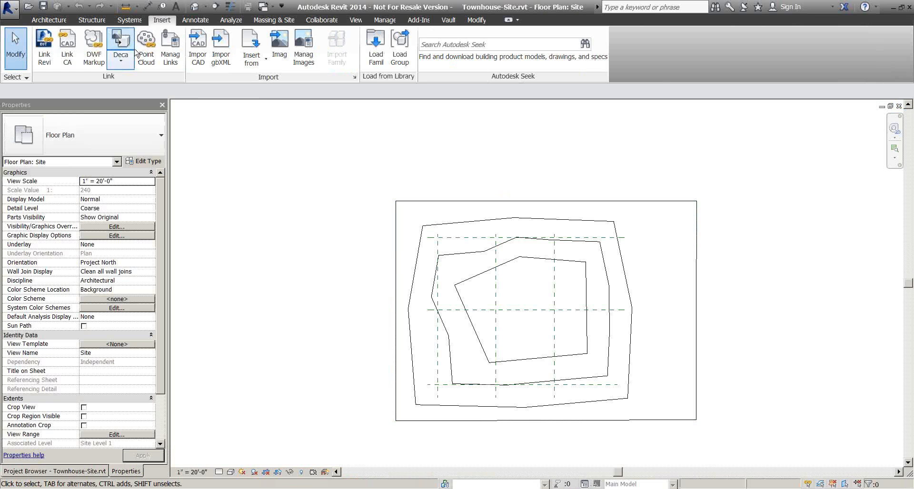
{"action": "left_click", "coordinate": [165, 45]}
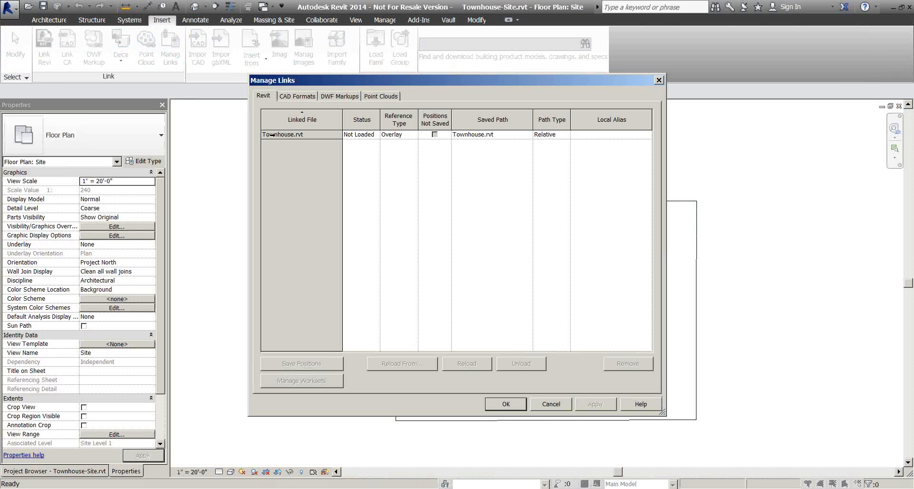
{"action": "left_click", "coordinate": [269, 136]}
{"action": "left_click", "coordinate": [464, 369]}
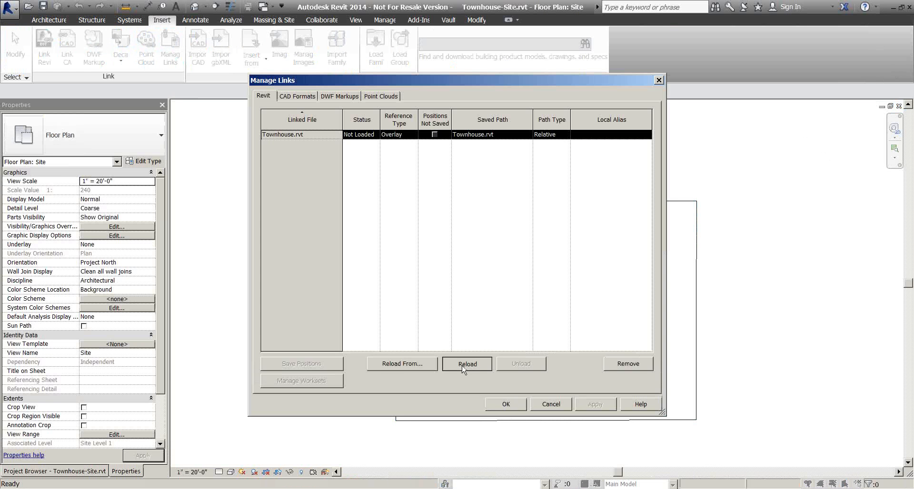
{"action": "left_click", "coordinate": [506, 404]}
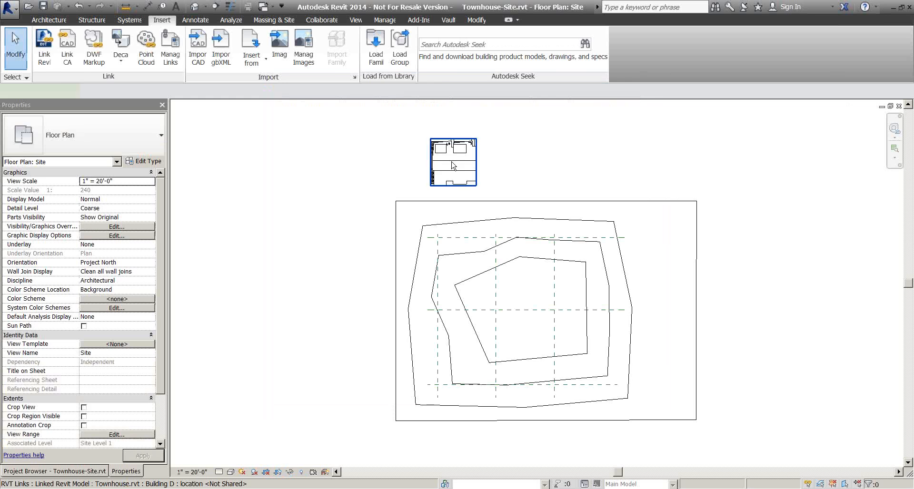
Step: Move the linked townhouse by its upper-left corner to the upper-left intersection of the reference planes
{"action": "left_click", "coordinate": [452, 165]}
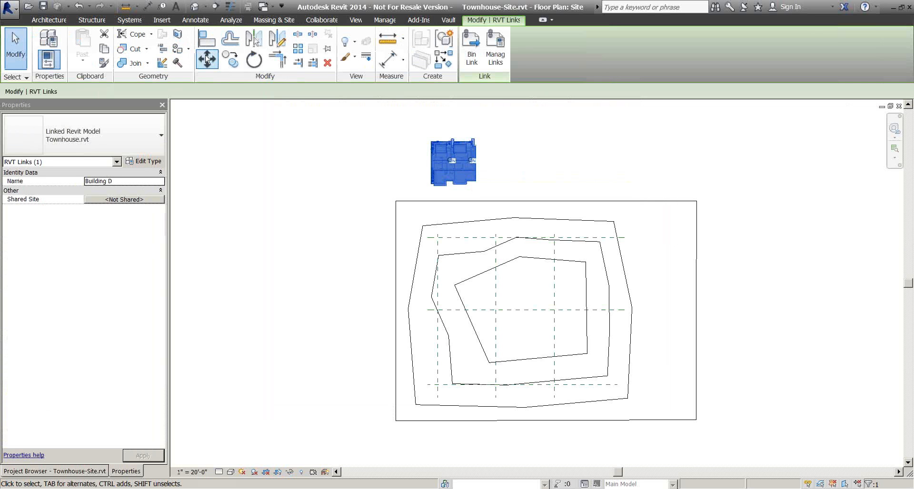
{"action": "key", "text": "m"}
{"action": "key", "text": "v"}
{"action": "scroll", "coordinate": [419, 141], "scroll_direction": "up", "scroll_amount": 3}
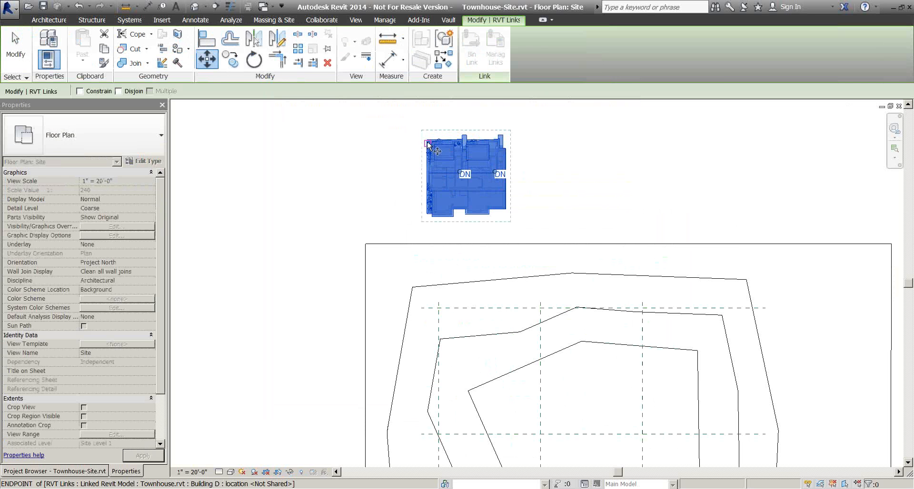
{"action": "left_click", "coordinate": [427, 142]}
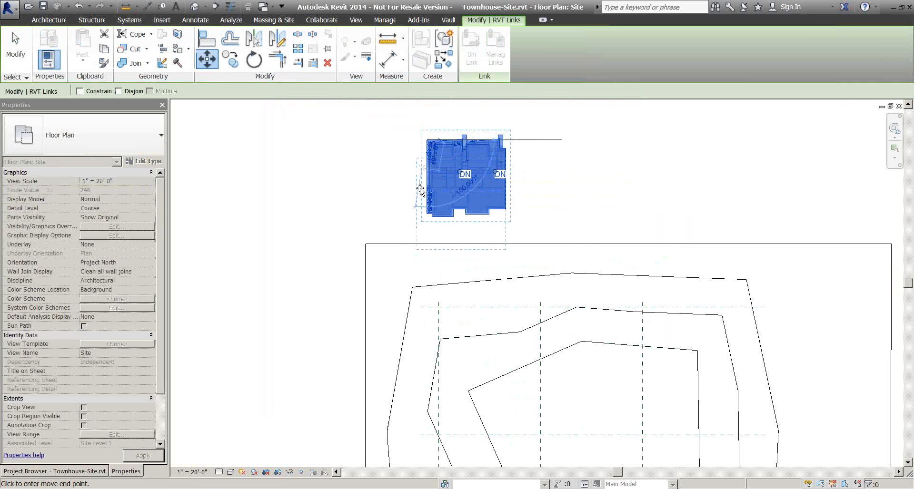
{"action": "left_click", "coordinate": [439, 308]}
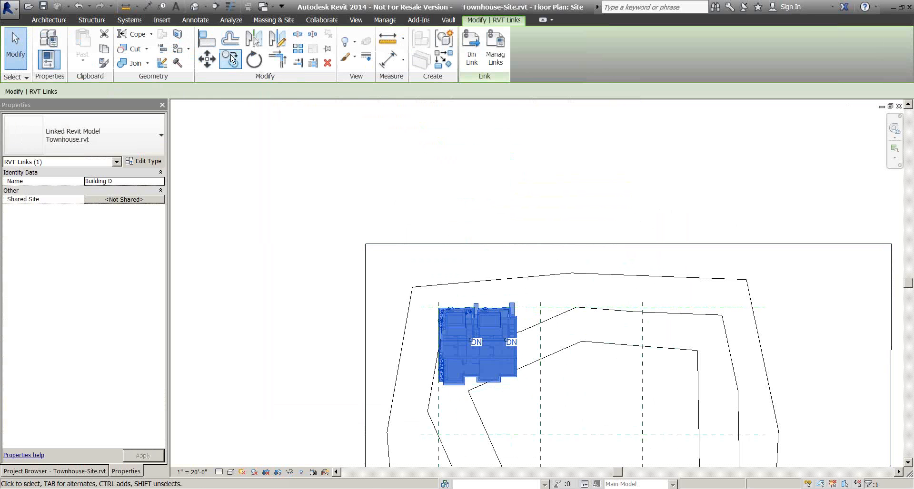
Step: Rename the selected townhouse link instance as Building A
{"action": "left_click", "coordinate": [119, 183]}
{"action": "double_click", "coordinate": [110, 181]}
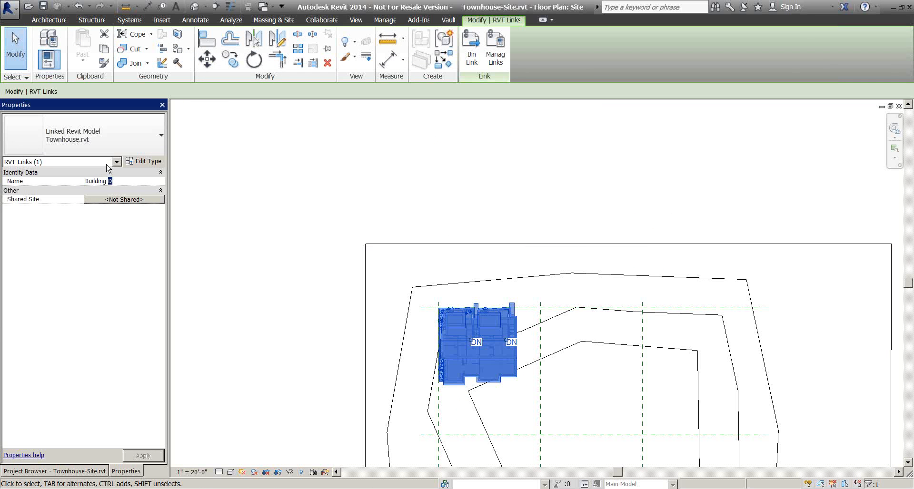
{"action": "type", "text": "A"}
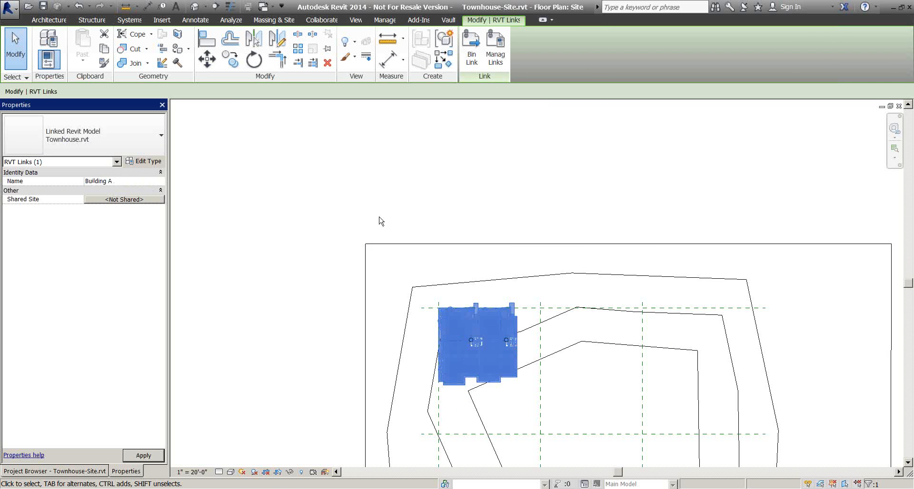
Step: Copy the townhouse link by its upper-left corner to the central reference plane intersection, and copy that one to the upper-right intersection
{"action": "left_click", "coordinate": [231, 59]}
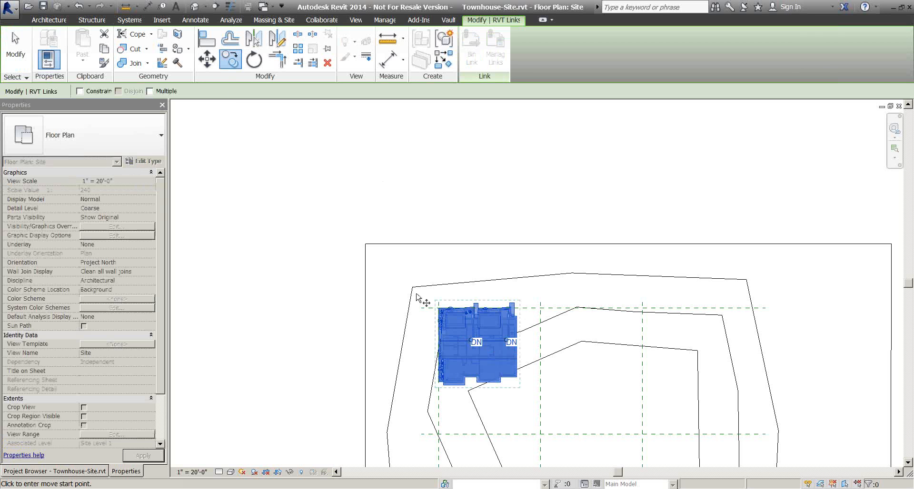
{"action": "left_click", "coordinate": [439, 309]}
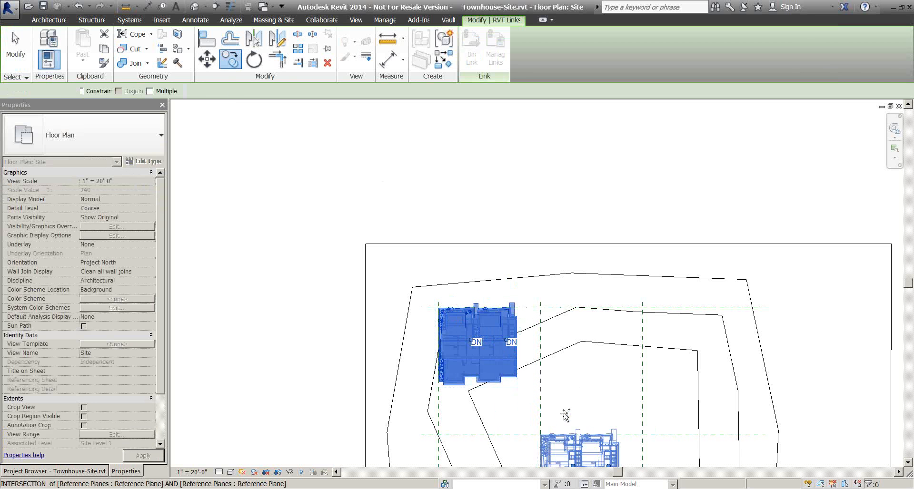
{"action": "left_click", "coordinate": [540, 434]}
{"action": "left_click", "coordinate": [231, 59]}
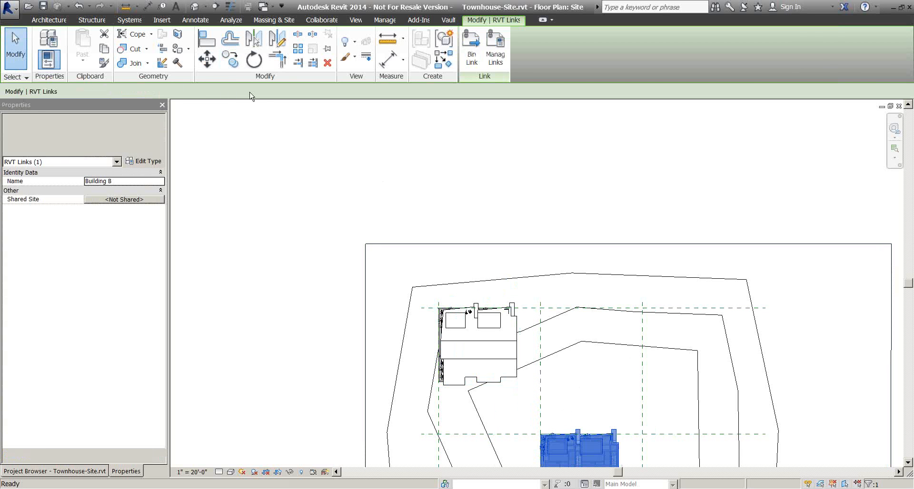
{"action": "left_click", "coordinate": [540, 434]}
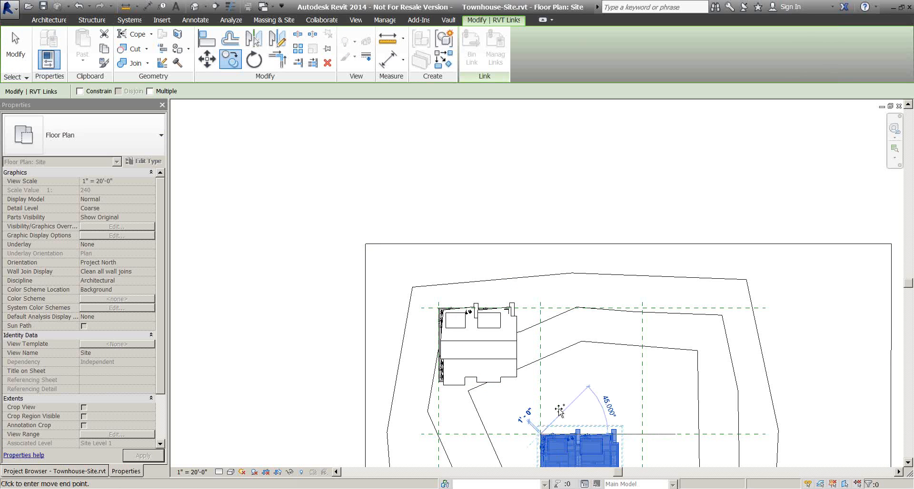
{"action": "left_click", "coordinate": [642, 309]}
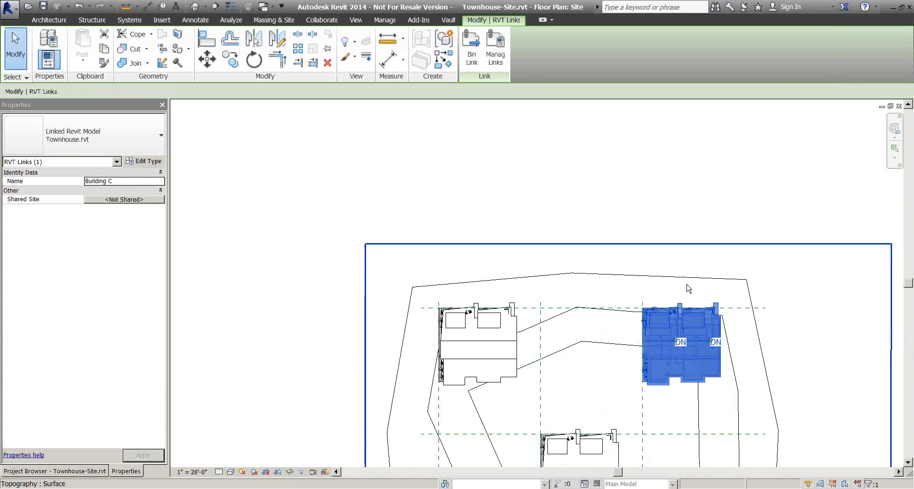
{"action": "scroll", "coordinate": [662, 317], "scroll_direction": "down", "scroll_amount": 1}
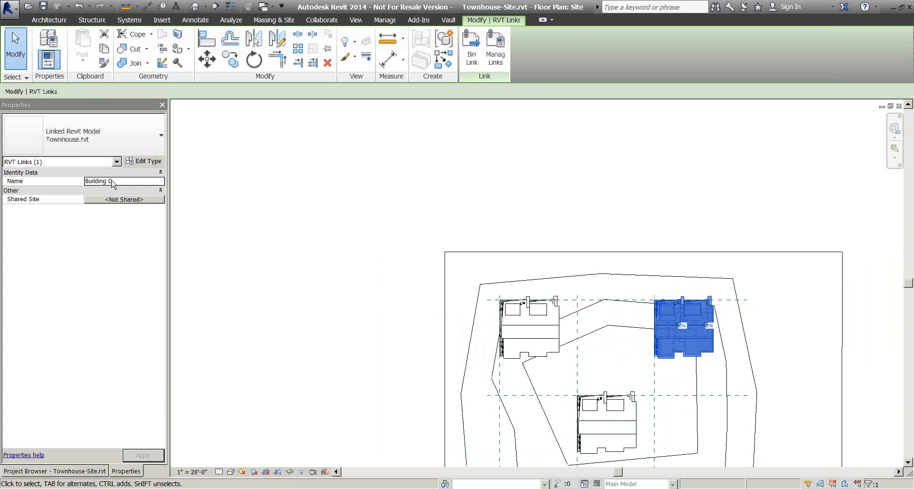
Step: Rotate the central townhouse, Building B, slightly clockwise about its centre
{"action": "left_click", "coordinate": [606, 357]}
{"action": "left_click", "coordinate": [606, 420]}
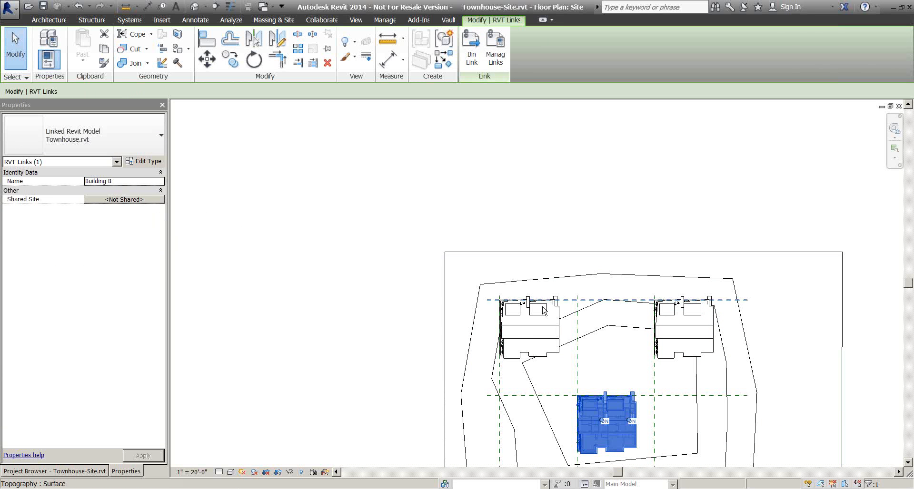
{"action": "left_click", "coordinate": [257, 66]}
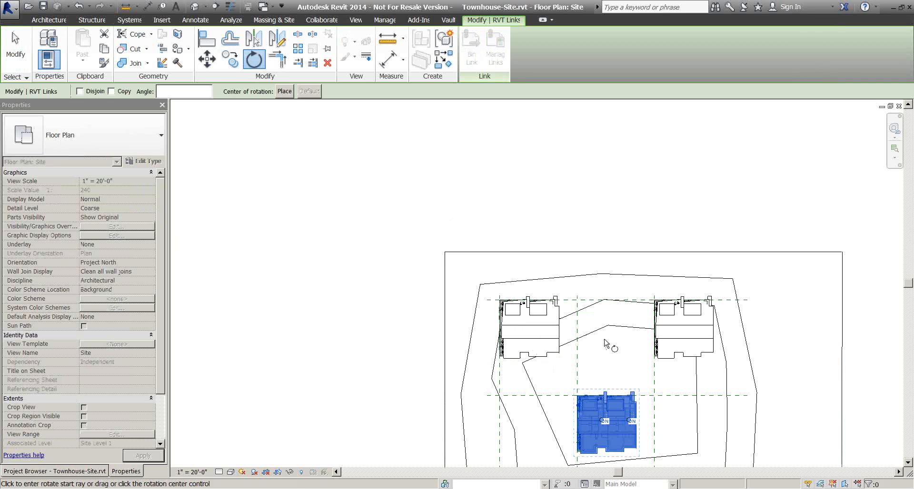
{"action": "left_click", "coordinate": [606, 342]}
{"action": "left_click", "coordinate": [631, 357]}
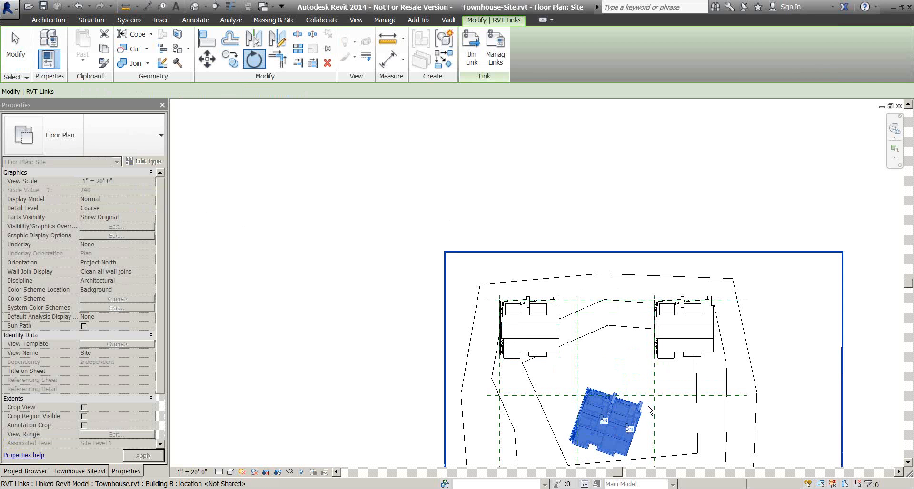
{"action": "scroll", "coordinate": [605, 425], "scroll_direction": "up", "scroll_amount": 4}
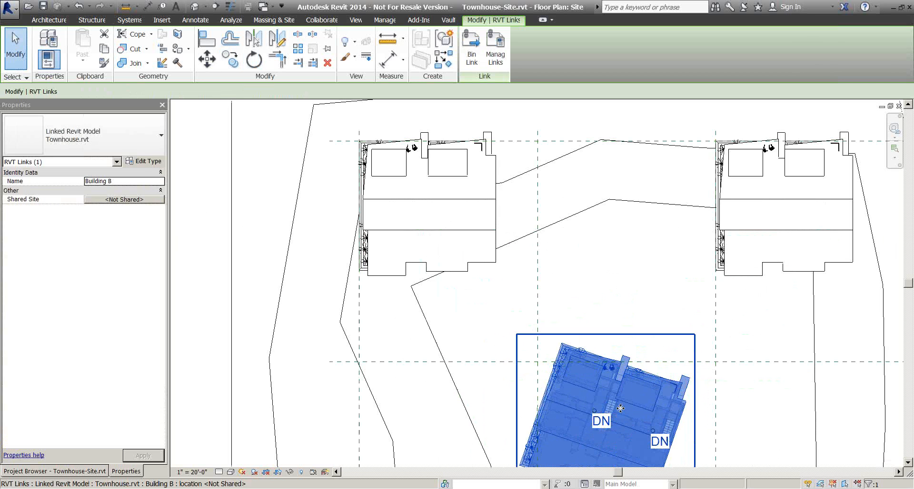
Step: Move Building B by its upper-left corner to the central intersection of the reference planes
{"action": "left_click", "coordinate": [206, 59]}
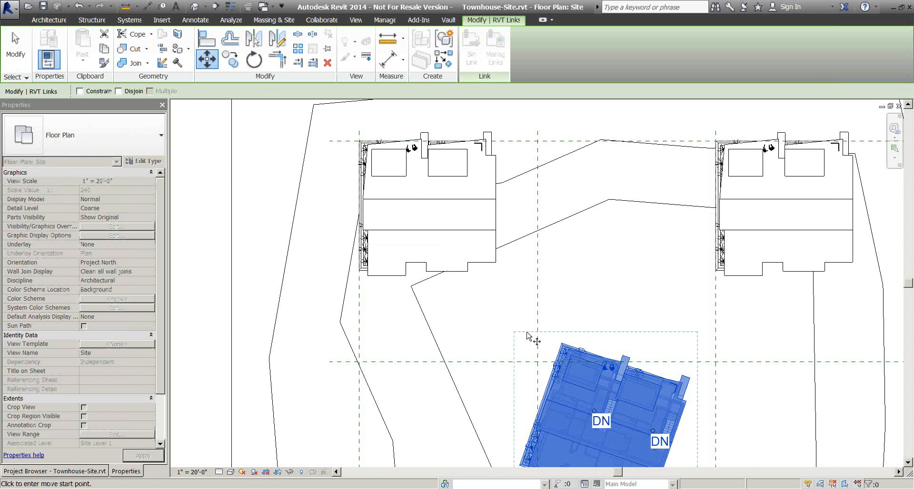
{"action": "left_click", "coordinate": [561, 344]}
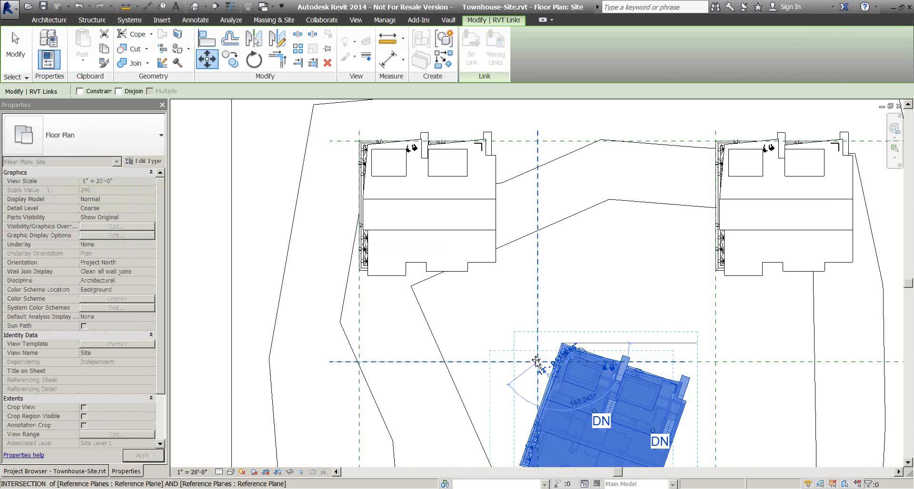
{"action": "left_click", "coordinate": [538, 362]}
{"action": "left_click", "coordinate": [585, 297]}
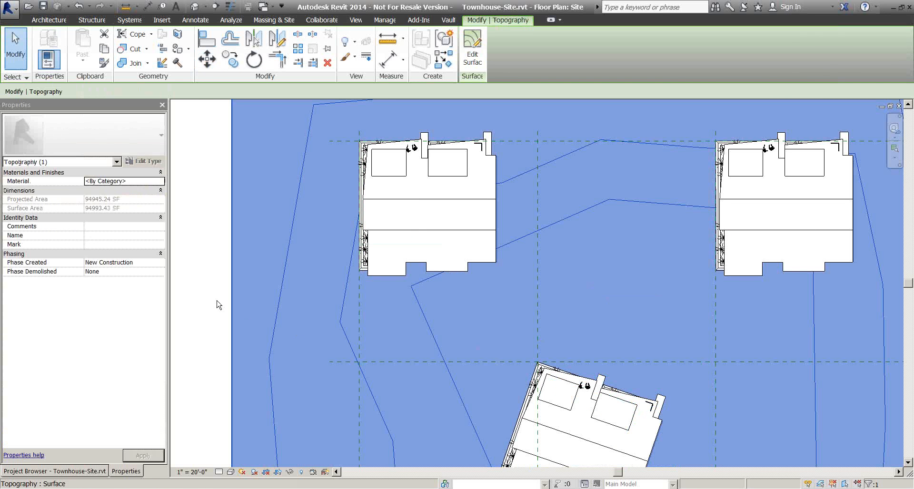
{"action": "left_click", "coordinate": [205, 272]}
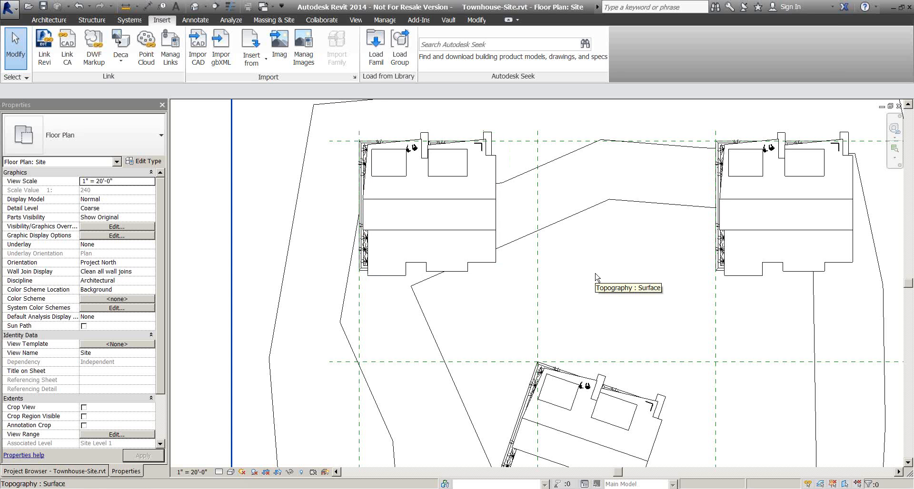
Step: Record Building A's current position in Townhouse.rvt as a new shared site named Lot A, duplicated from Location 1
{"action": "left_click", "coordinate": [468, 235]}
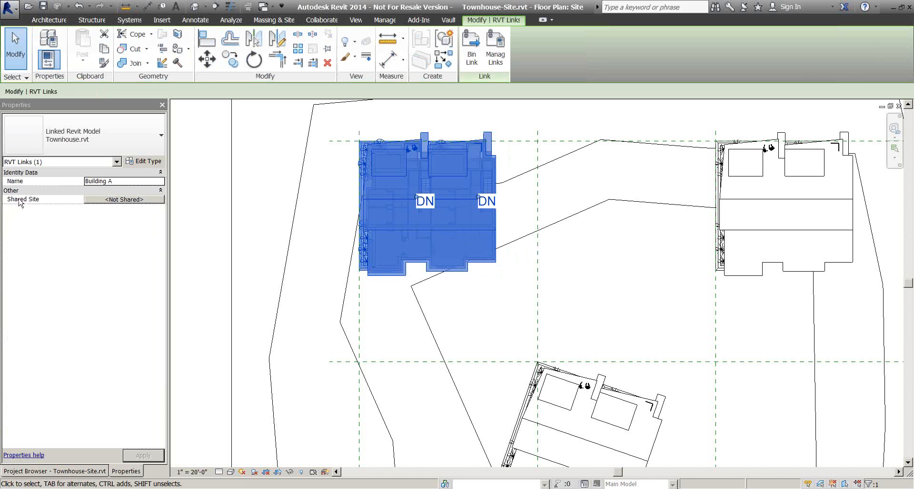
{"action": "left_click", "coordinate": [124, 200]}
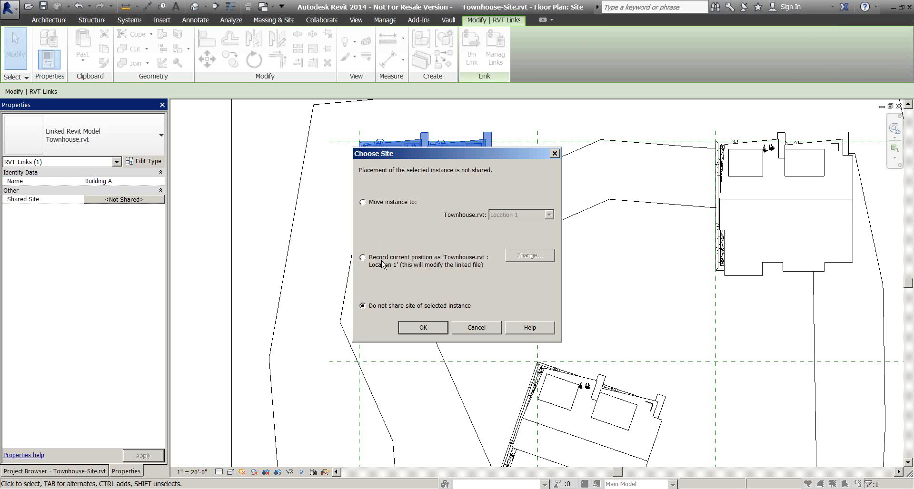
{"action": "left_click", "coordinate": [385, 261]}
{"action": "left_click", "coordinate": [529, 256]}
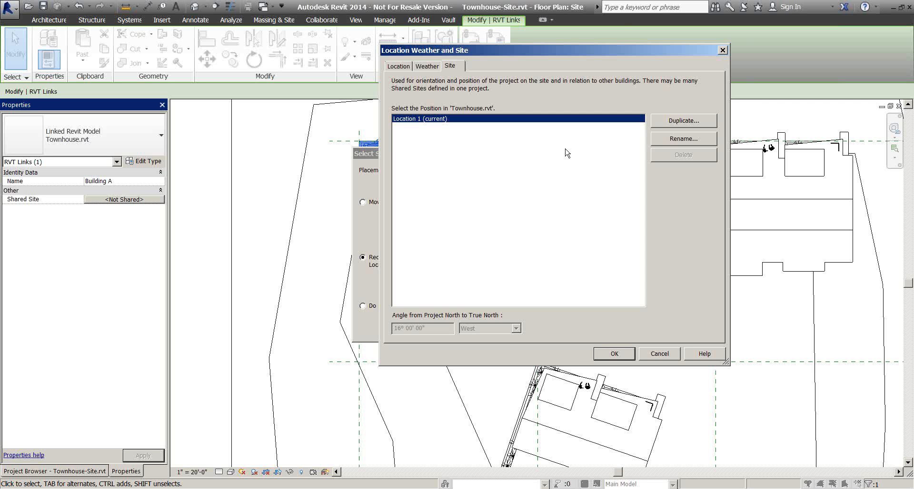
{"action": "left_click", "coordinate": [673, 121]}
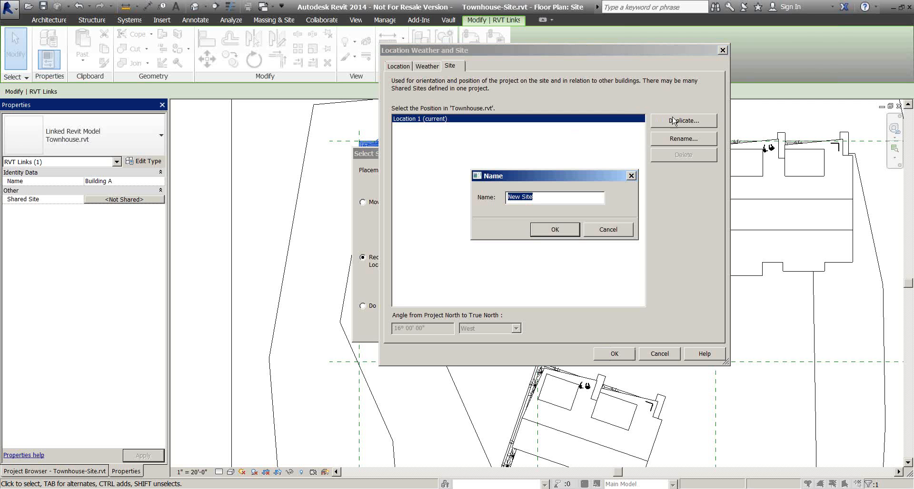
{"action": "type", "text": "Lot"}
{"action": "type", "text": "B"}
{"action": "left_click", "coordinate": [579, 230]}
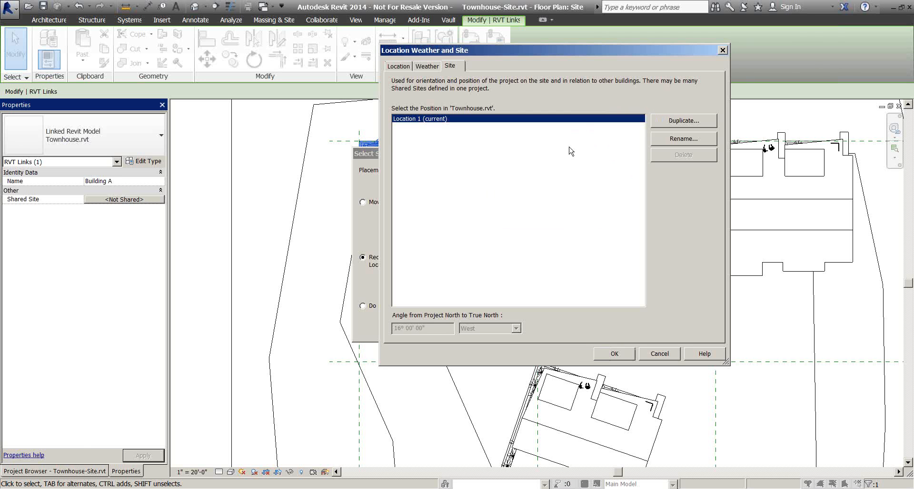
{"action": "left_click_drag", "start_coordinate": [554, 58], "coordinate": [716, 130]}
{"action": "left_click", "coordinate": [776, 425]}
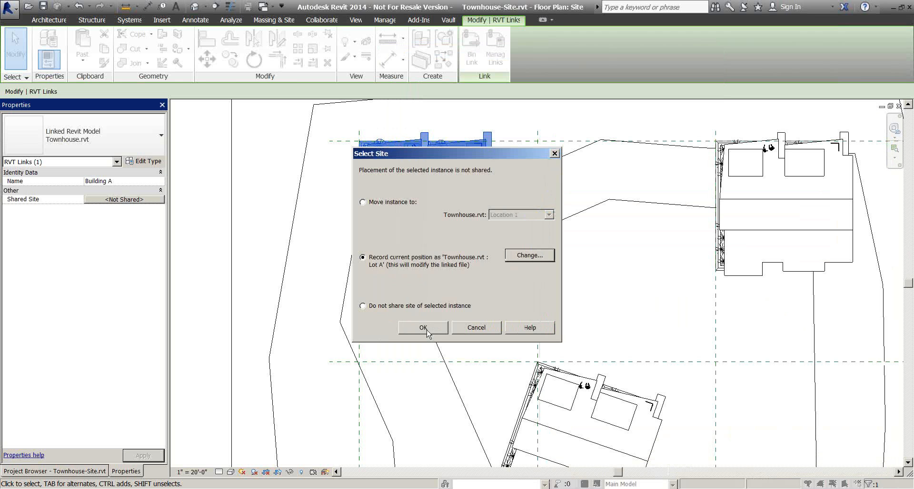
{"action": "left_click", "coordinate": [425, 329]}
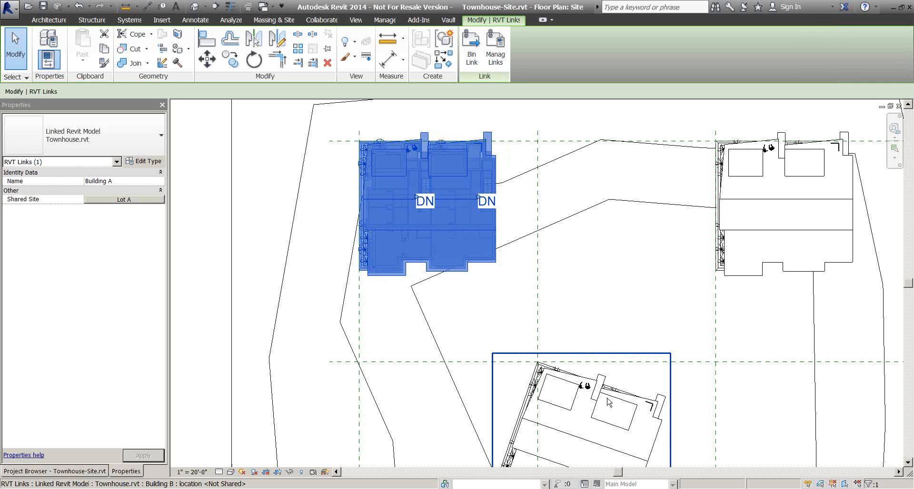
Step: Record Building B's current position in Townhouse.rvt as a new shared site named Lot B, duplicated from Lot A
{"action": "left_click", "coordinate": [546, 362]}
{"action": "left_click", "coordinate": [142, 200]}
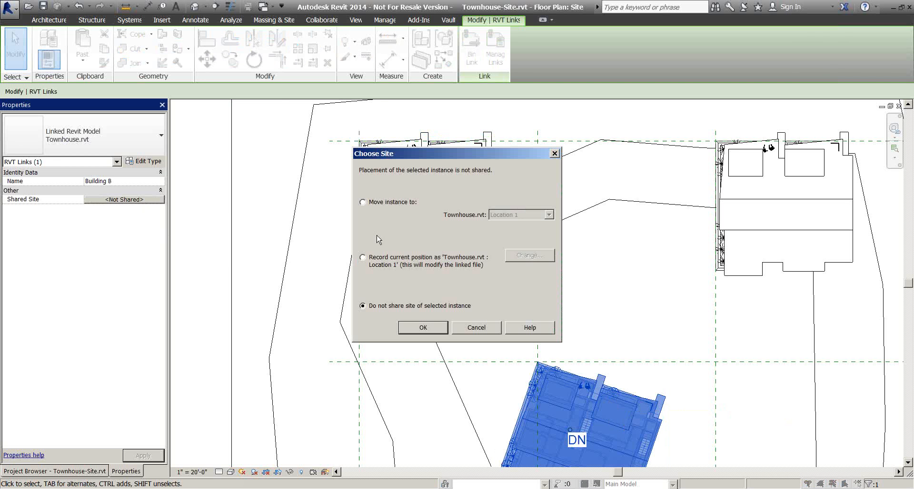
{"action": "left_click", "coordinate": [442, 261]}
{"action": "left_click", "coordinate": [529, 255]}
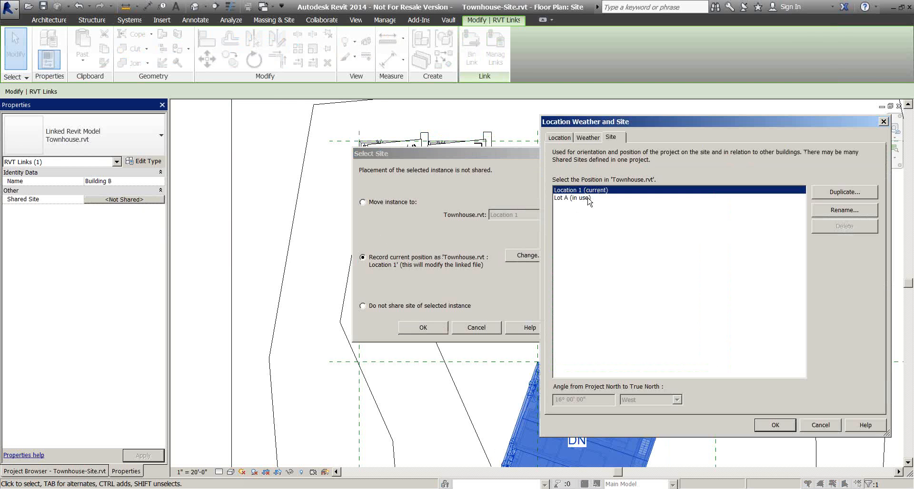
{"action": "left_click", "coordinate": [753, 204]}
{"action": "left_click", "coordinate": [846, 192]}
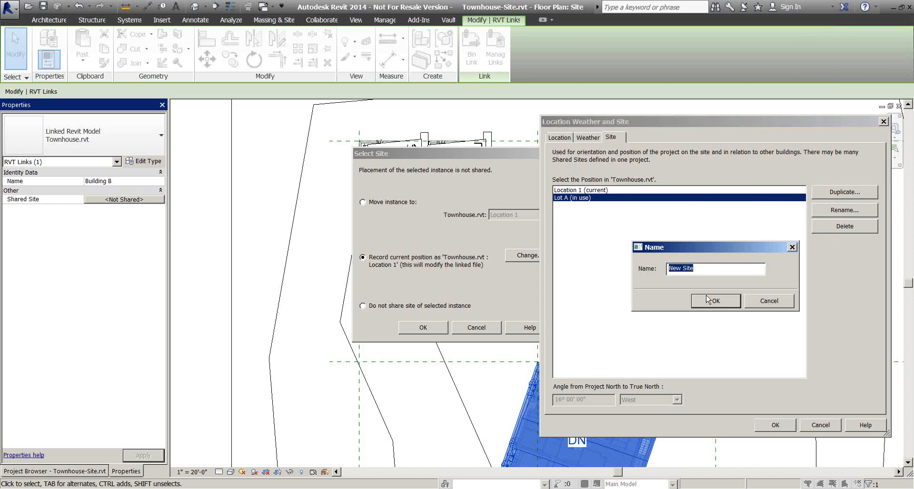
{"action": "type", "text": "Lot B"}
{"action": "left_click", "coordinate": [713, 303]}
{"action": "left_click", "coordinate": [775, 425]}
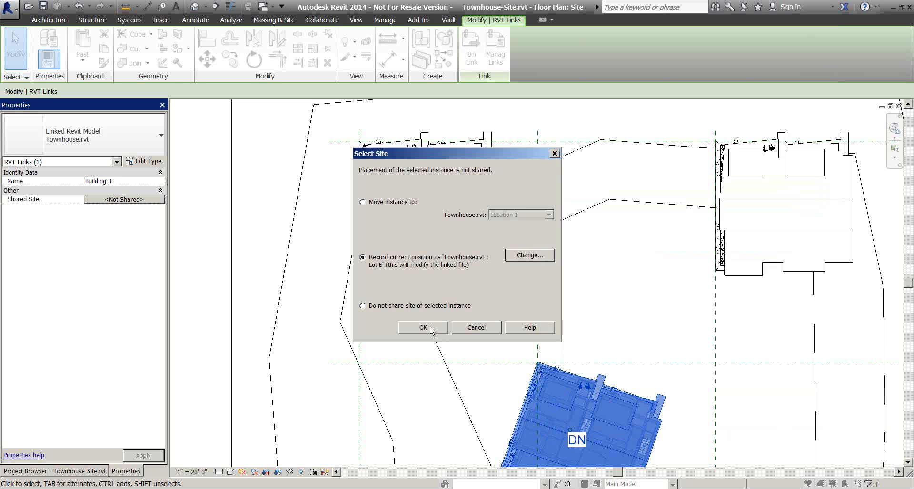
{"action": "left_click", "coordinate": [427, 328]}
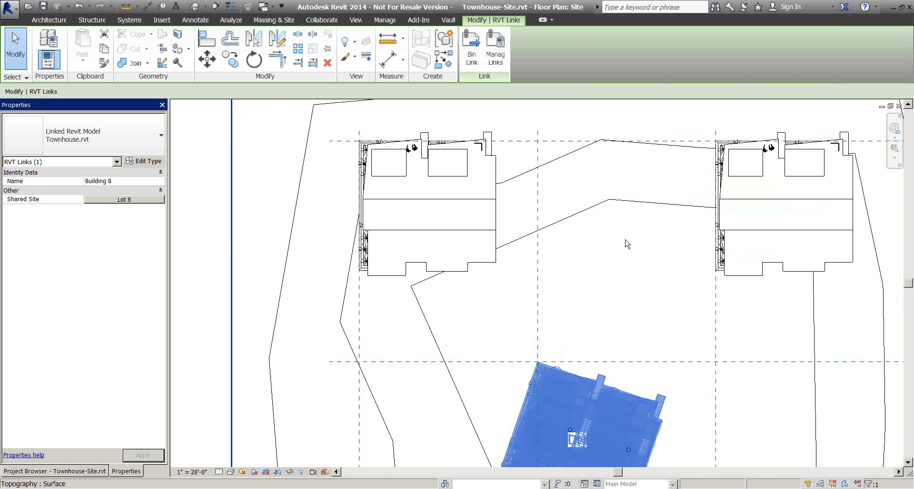
Step: Record Building C's current position in Townhouse.rvt as a new shared site named Lot C, duplicated from Lot B
{"action": "left_click", "coordinate": [757, 202]}
{"action": "left_click", "coordinate": [124, 199]}
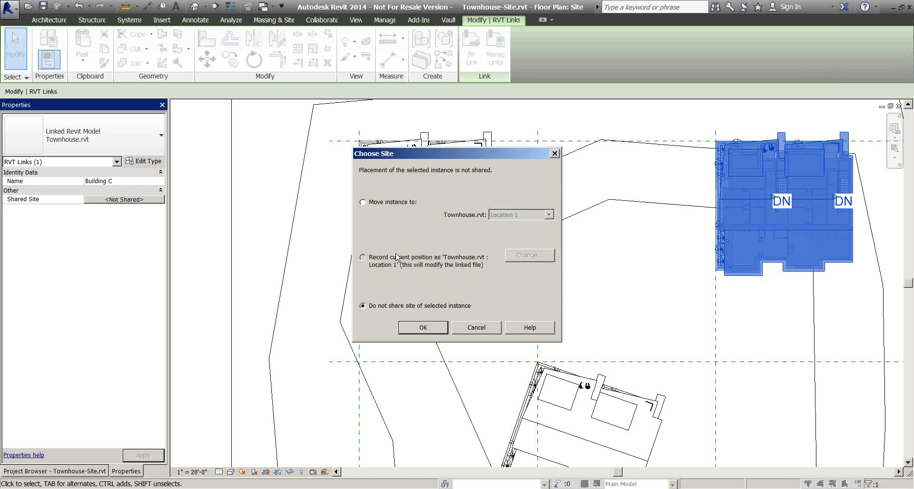
{"action": "left_click", "coordinate": [398, 259]}
{"action": "left_click", "coordinate": [527, 256]}
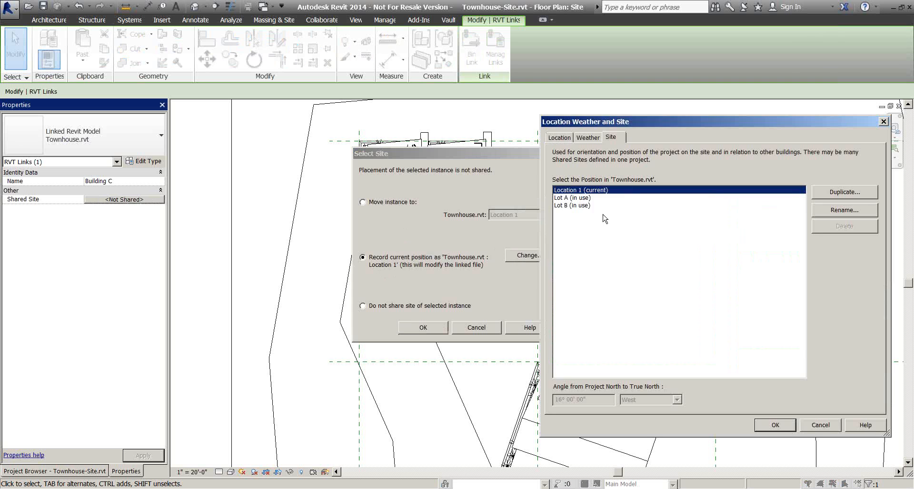
{"action": "left_click", "coordinate": [619, 205]}
{"action": "left_click", "coordinate": [845, 192]}
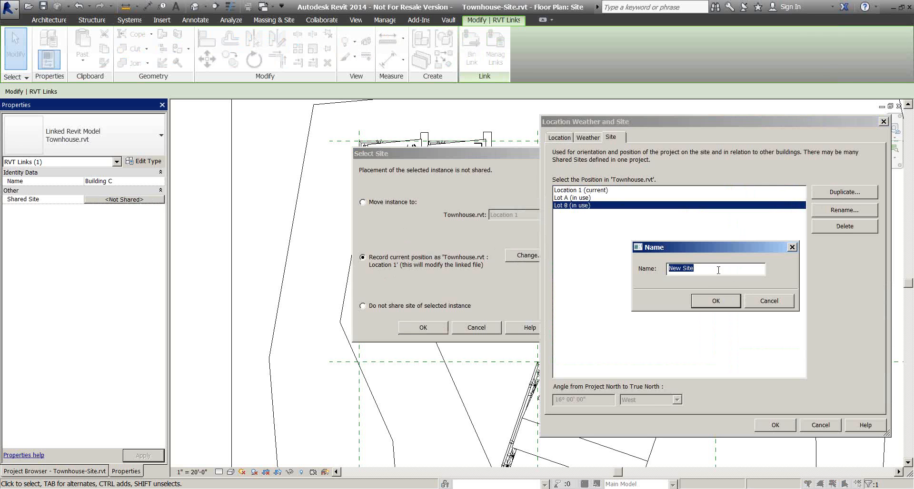
{"action": "type", "text": "Lot C"}
{"action": "left_click", "coordinate": [710, 301]}
{"action": "left_click", "coordinate": [784, 429]}
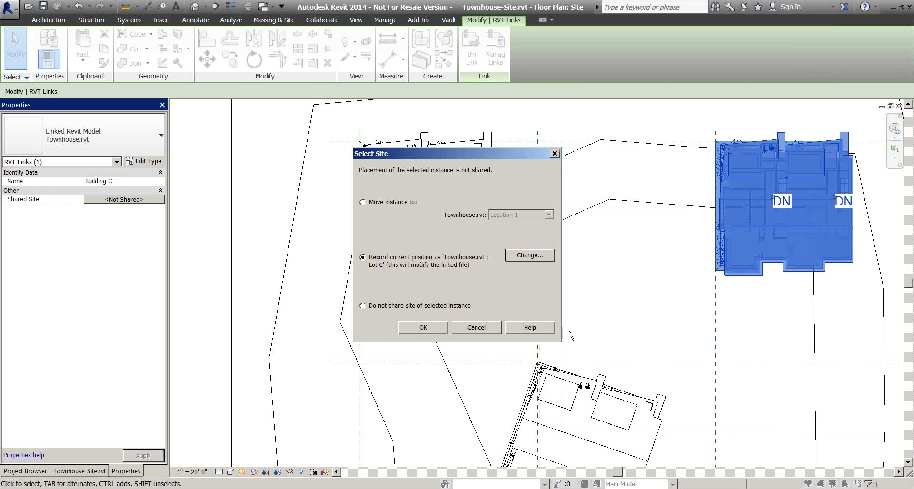
{"action": "left_click", "coordinate": [414, 328]}
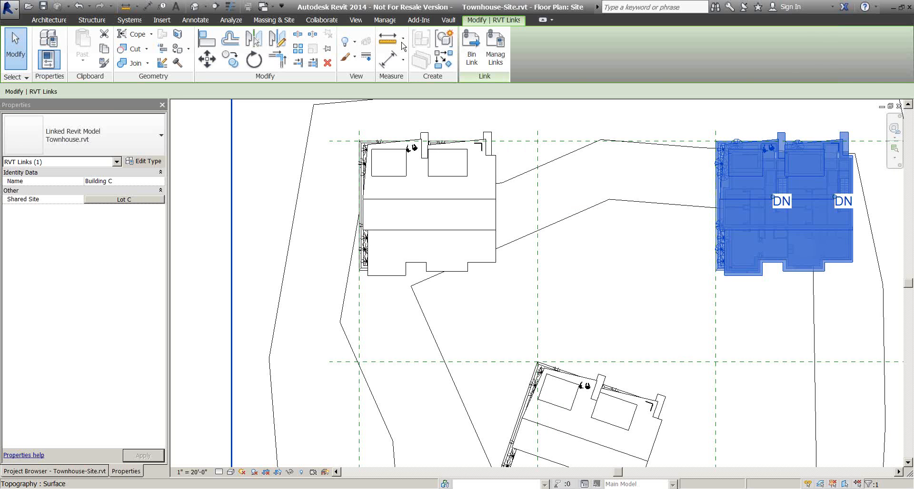
Step: Check which sites are defined in the site project's own location settings, leaving them unchanged
{"action": "left_click", "coordinate": [388, 23]}
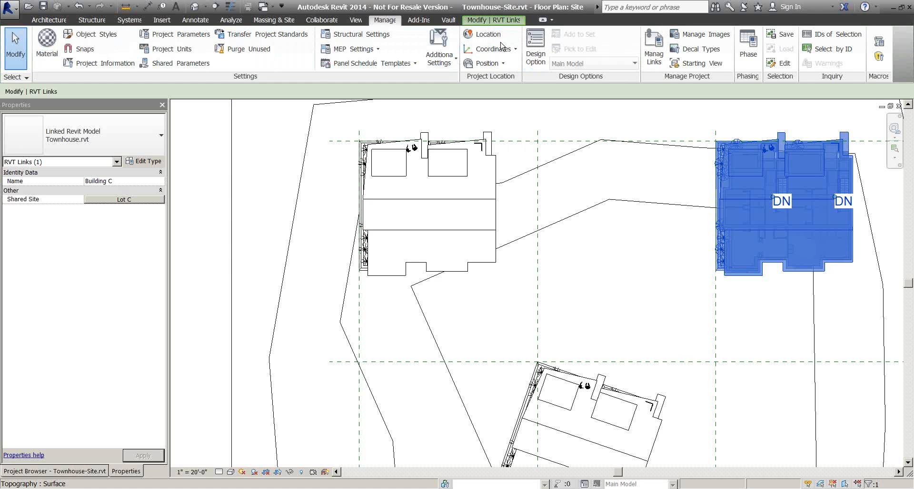
{"action": "left_click", "coordinate": [488, 34]}
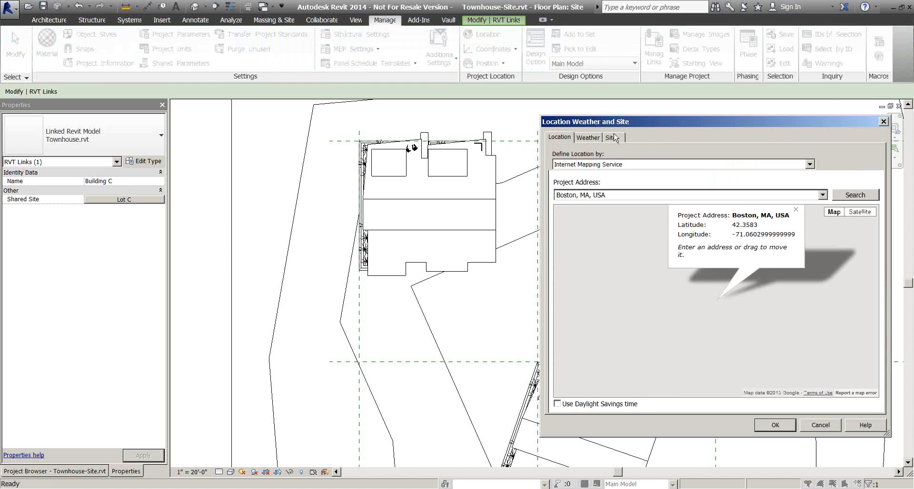
{"action": "left_click", "coordinate": [611, 138]}
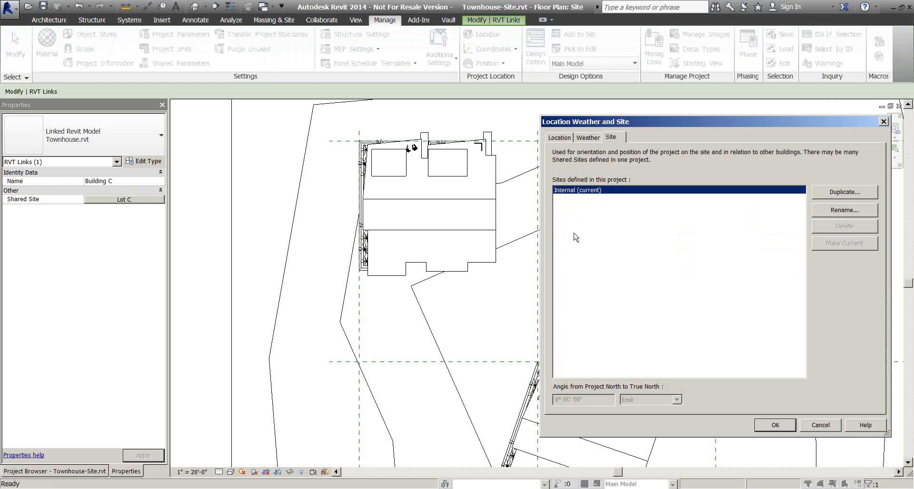
{"action": "left_click", "coordinate": [829, 425]}
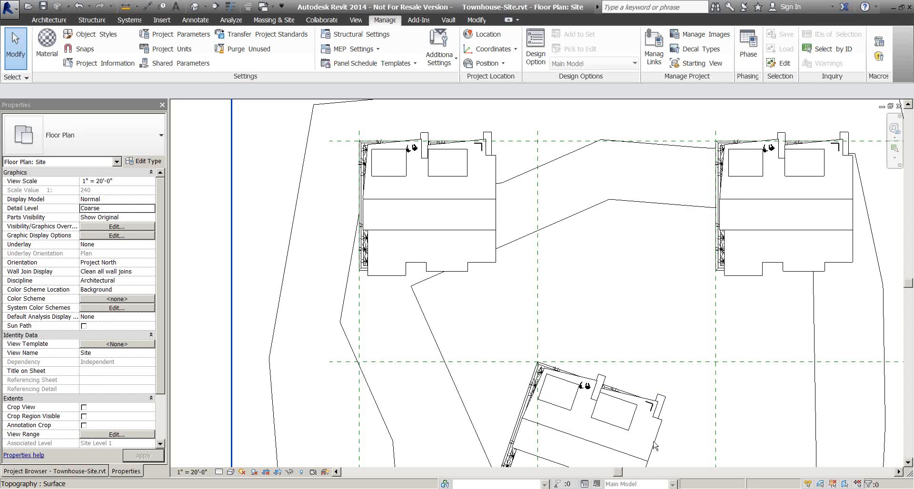
Step: Delete the upper-right townhouse instance, Building C, from the site plan
{"action": "scroll", "coordinate": [637, 410], "scroll_direction": "down", "scroll_amount": 2}
{"action": "left_click", "coordinate": [703, 308]}
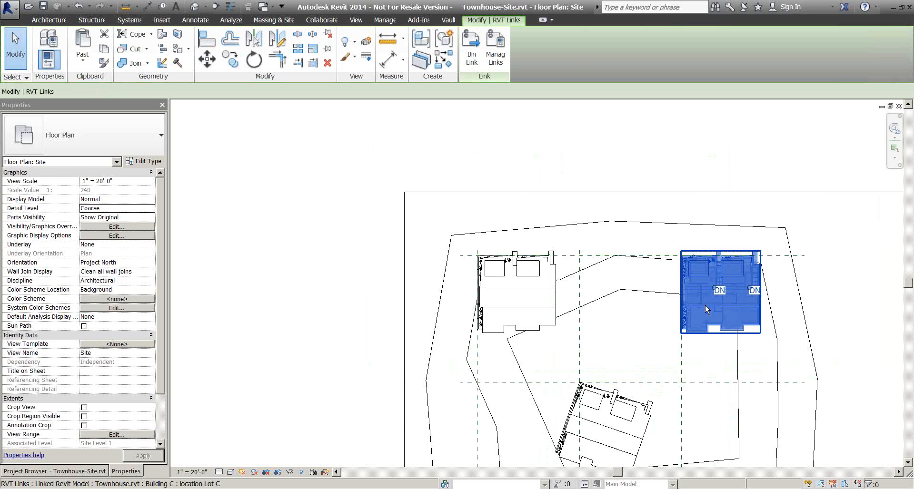
{"action": "key", "text": "Delete"}
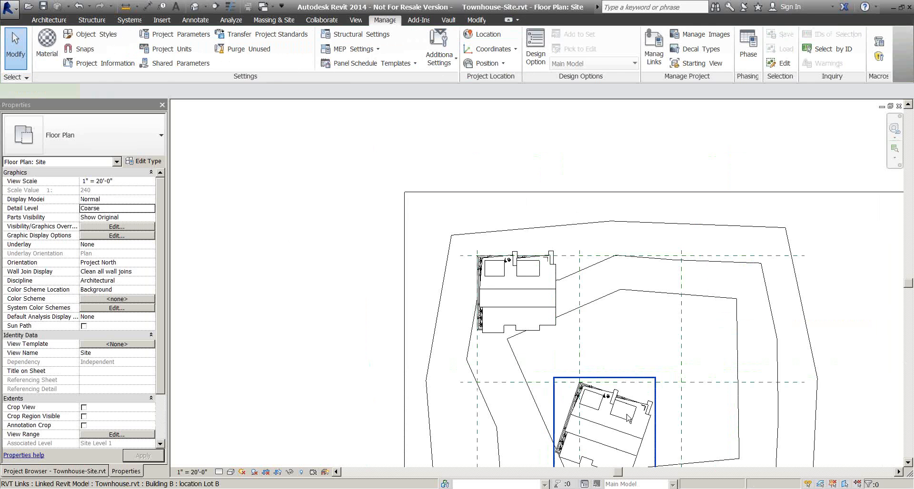
Step: Copy Building B a short distance up and to the right of the original
{"action": "left_click", "coordinate": [599, 409]}
{"action": "left_click", "coordinate": [230, 59]}
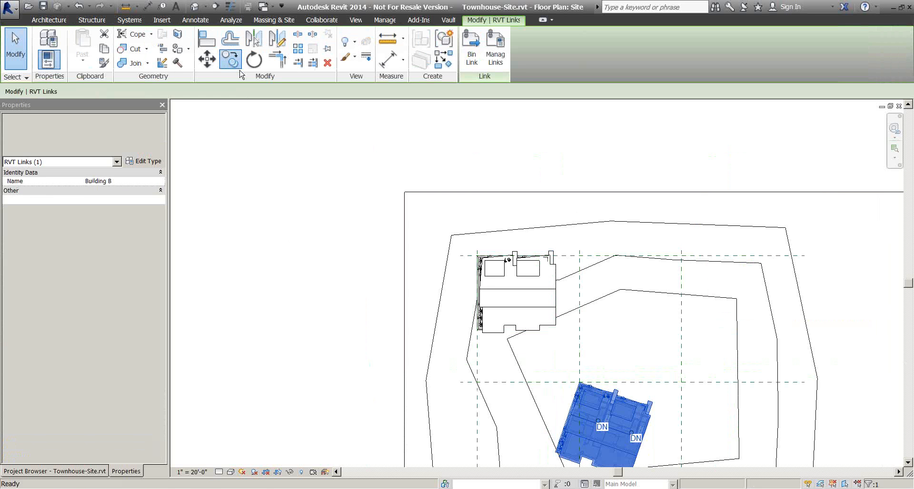
{"action": "left_click", "coordinate": [611, 330]}
{"action": "left_click", "coordinate": [629, 310]}
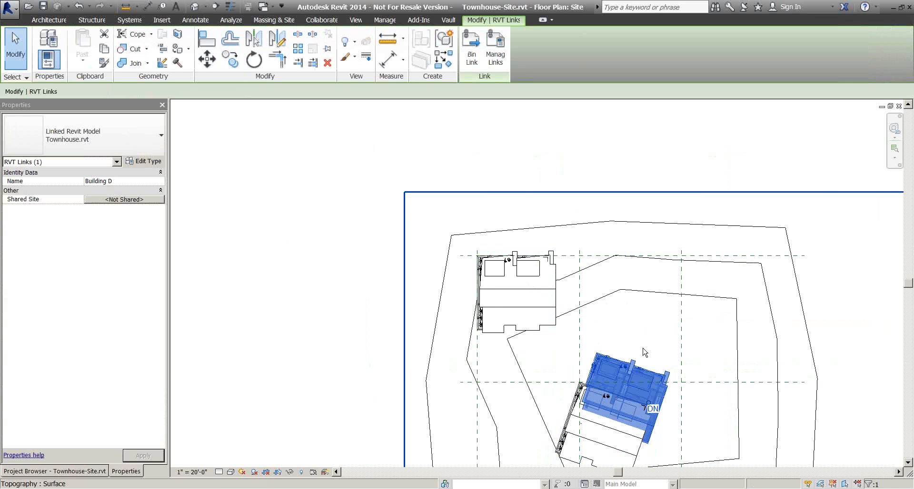
Step: Move the new townhouse copy, Building D, to the shared site Lot C
{"action": "left_click", "coordinate": [115, 199]}
{"action": "left_click", "coordinate": [372, 201]}
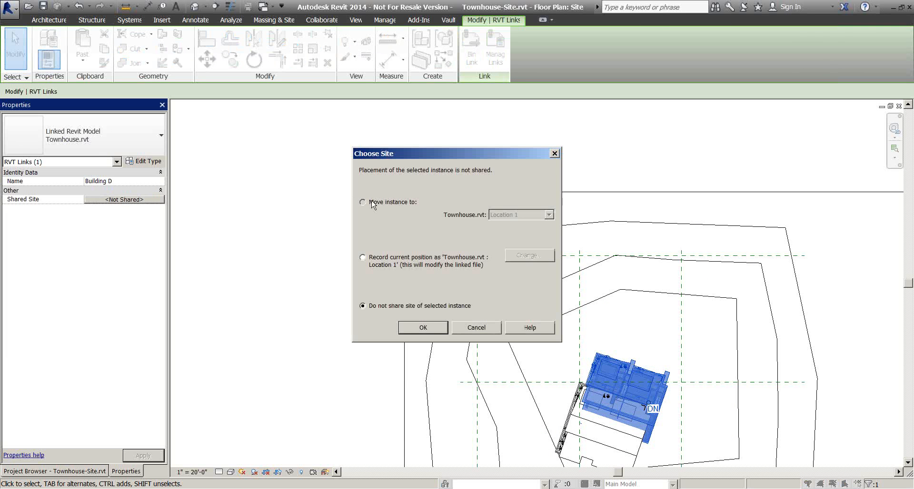
{"action": "left_click", "coordinate": [551, 215]}
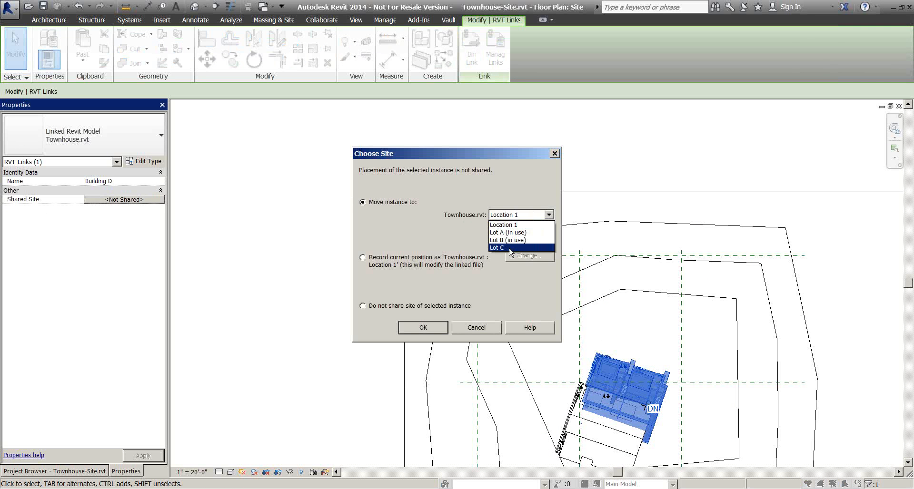
{"action": "left_click", "coordinate": [512, 254]}
{"action": "left_click", "coordinate": [425, 329]}
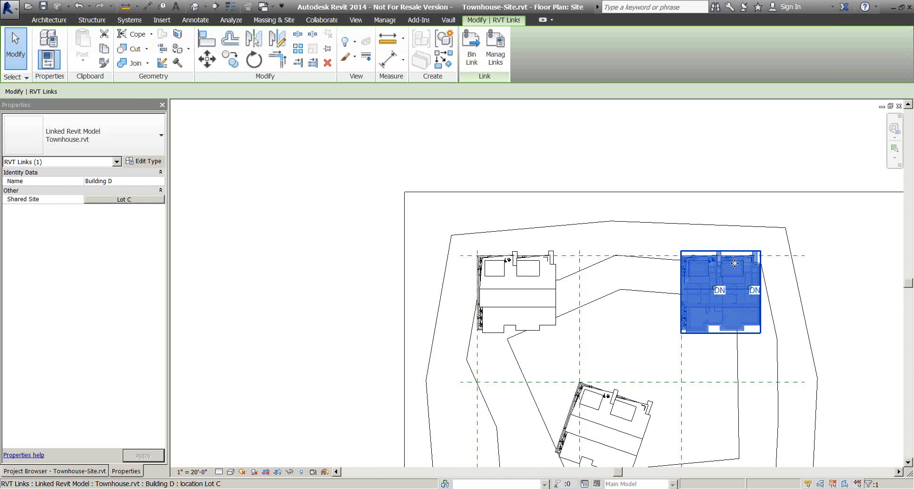
Step: Open the link management settings and examine the unsaved-positions status and position-saving option for Townhouse.rvt
{"action": "left_click", "coordinate": [162, 20]}
{"action": "left_click", "coordinate": [169, 56]}
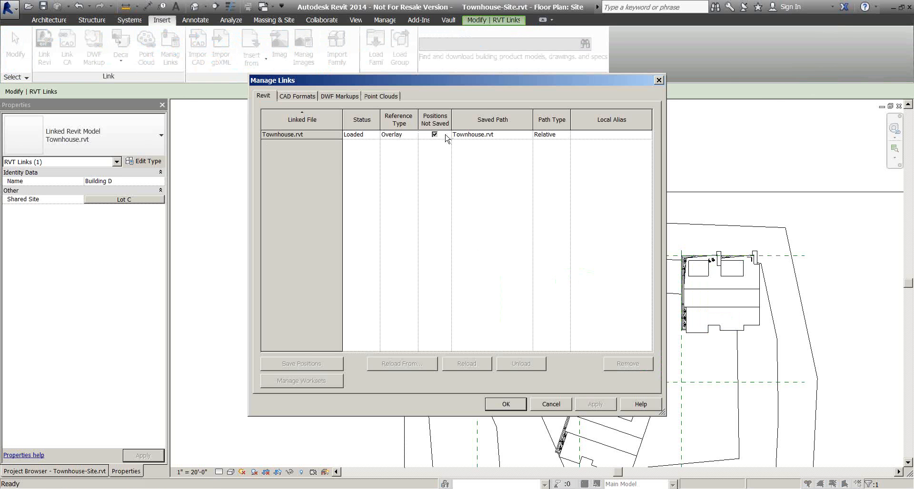
{"action": "mouse_move", "coordinate": [452, 148]}
{"action": "left_mouse_down"}
{"action": "mouse_move", "coordinate": [450, 115]}
{"action": "mouse_move", "coordinate": [424, 155]}
{"action": "mouse_move", "coordinate": [452, 143]}
{"action": "left_mouse_up"}
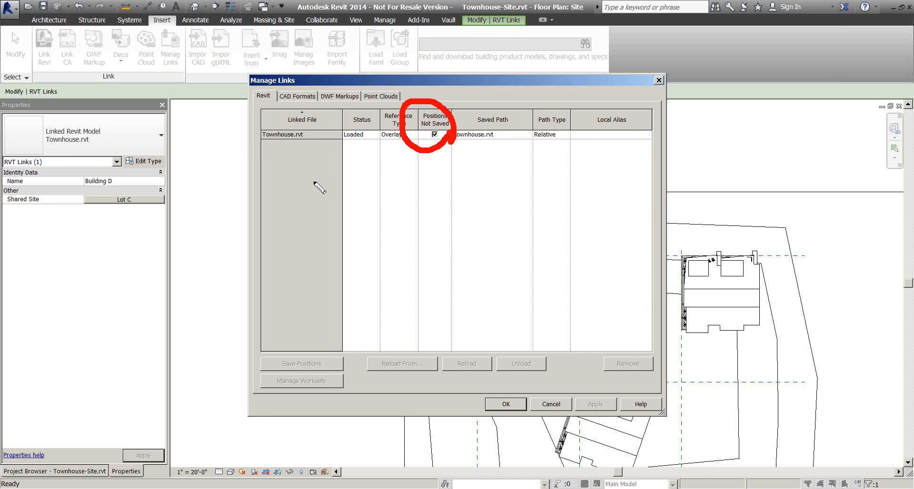
{"action": "left_click_drag", "start_coordinate": [228, 141], "coordinate": [263, 135]}
{"action": "mouse_move", "coordinate": [329, 351]}
{"action": "left_mouse_down"}
{"action": "mouse_move", "coordinate": [281, 351]}
{"action": "mouse_move", "coordinate": [341, 374]}
{"action": "mouse_move", "coordinate": [313, 353]}
{"action": "left_mouse_up"}
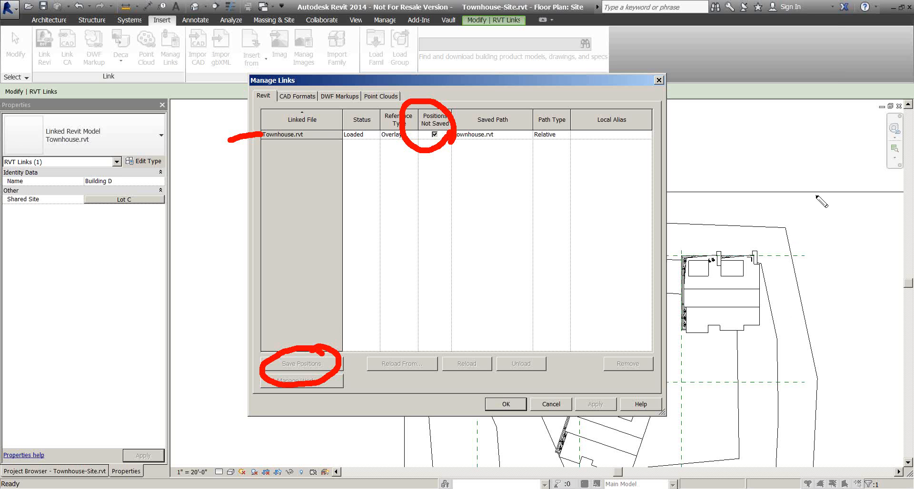
Step: Switch to the Coordinates folder in Windows Explorer and examine its project files beside the link management dialog
{"action": "key", "text": "Escape"}
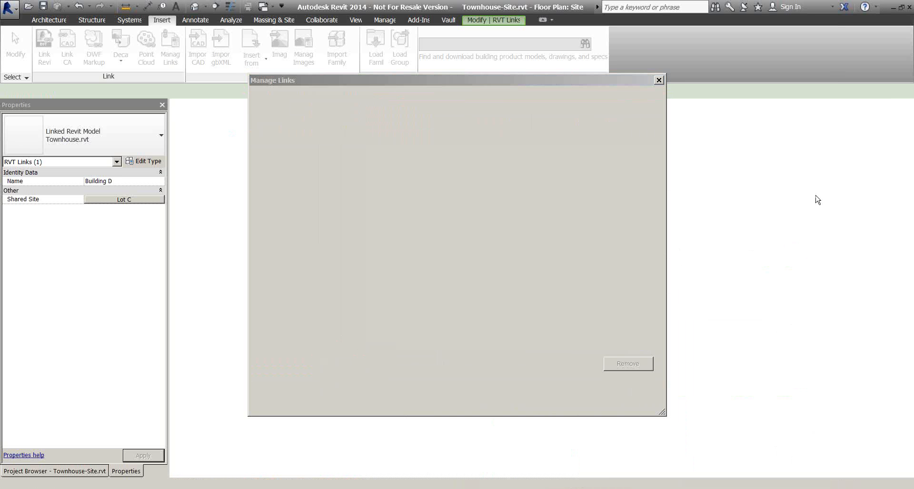
{"action": "mouse_move", "coordinate": [913, 67]}
{"action": "left_mouse_down"}
{"action": "mouse_move", "coordinate": [913, 77]}
{"action": "mouse_move", "coordinate": [847, 130]}
{"action": "mouse_move", "coordinate": [687, 92]}
{"action": "mouse_move", "coordinate": [671, 77]}
{"action": "left_mouse_up"}
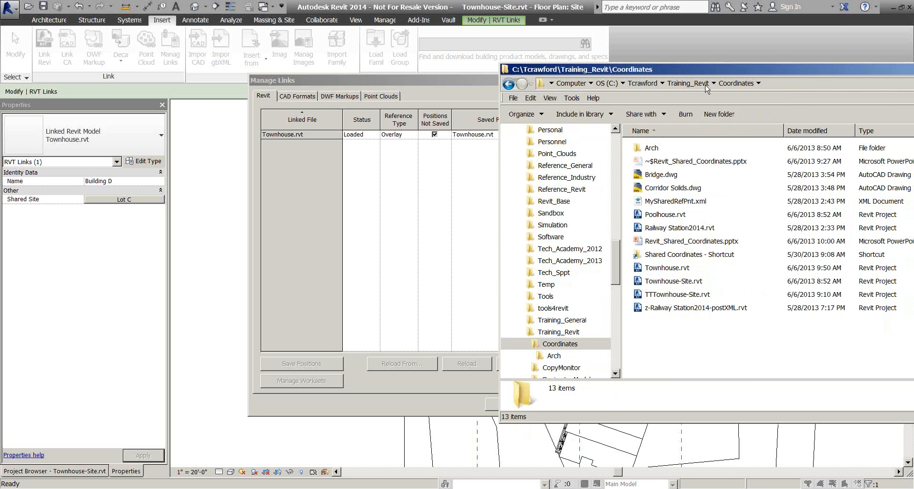
{"action": "left_click_drag", "start_coordinate": [707, 67], "coordinate": [816, 55]}
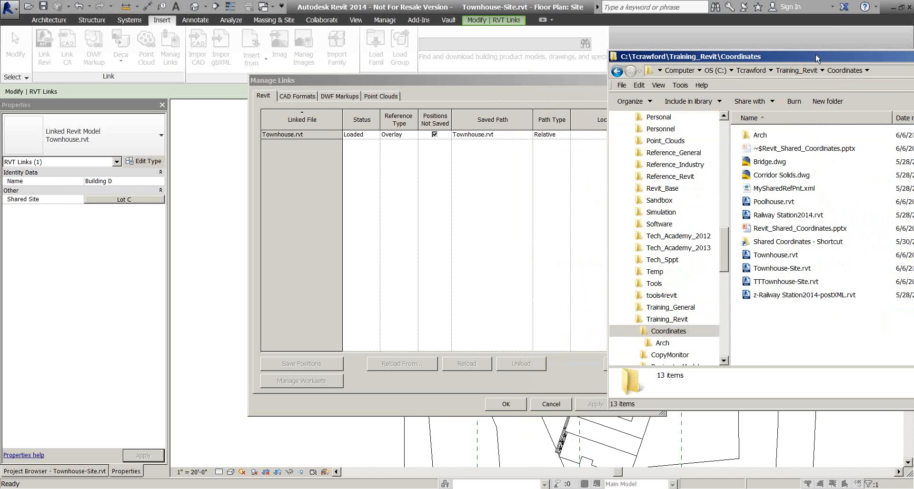
Step: Save the shared positions of the Townhouse.rvt link back to the linked file
{"action": "left_click", "coordinate": [316, 139]}
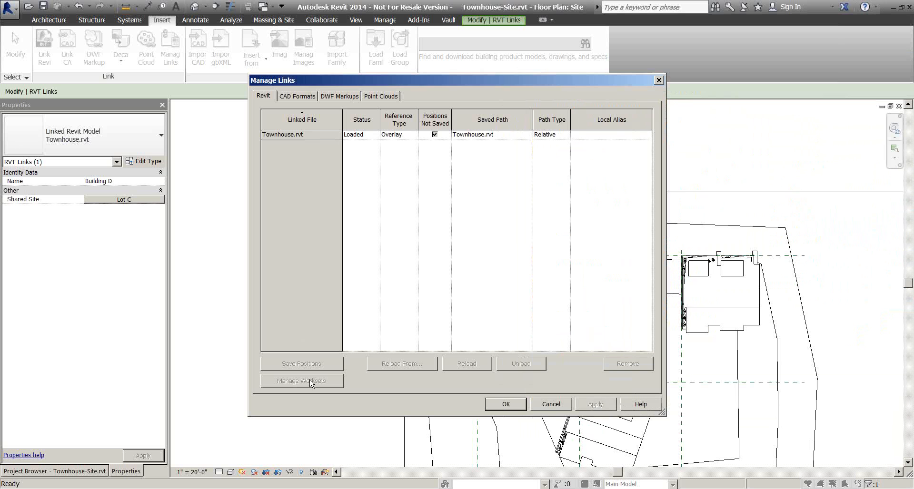
{"action": "left_click", "coordinate": [290, 135]}
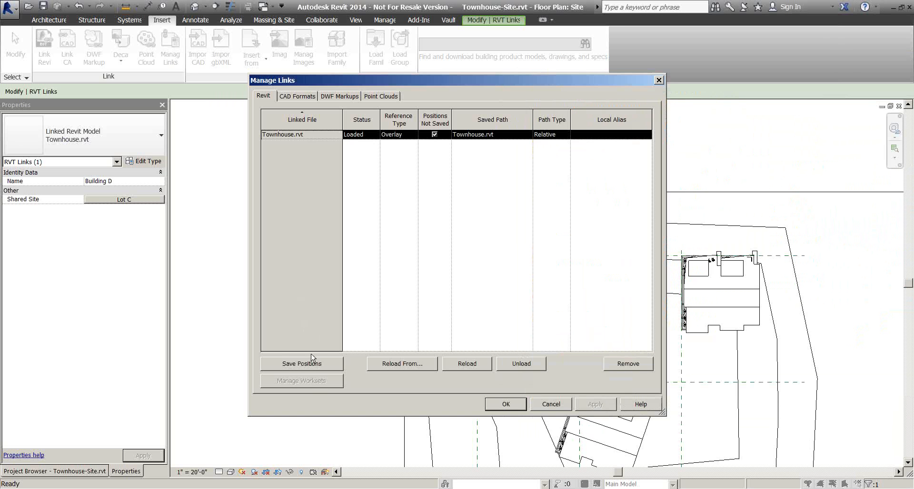
{"action": "left_click", "coordinate": [313, 366]}
{"action": "left_click", "coordinate": [354, 218]}
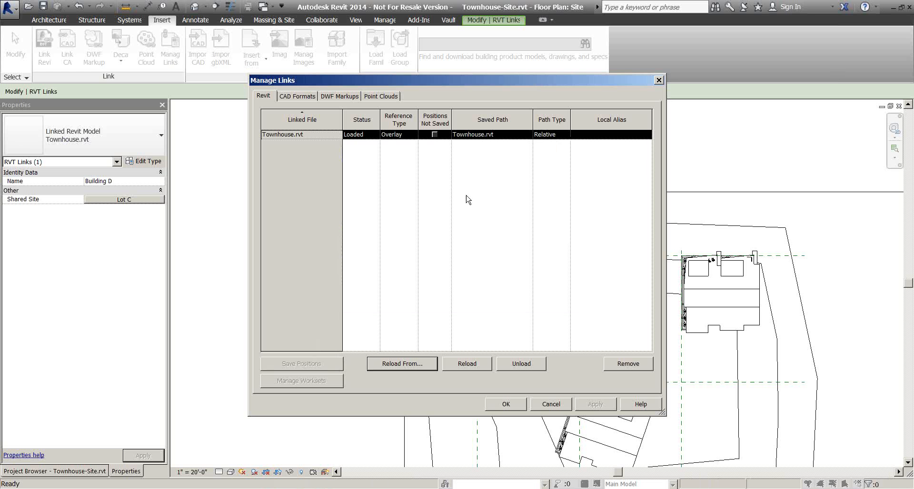
Step: Switch to Windows Explorer, check the Townhouse files and their modified dates in the Coordinates folder, and close link management
{"action": "key", "text": "alt+Tab"}
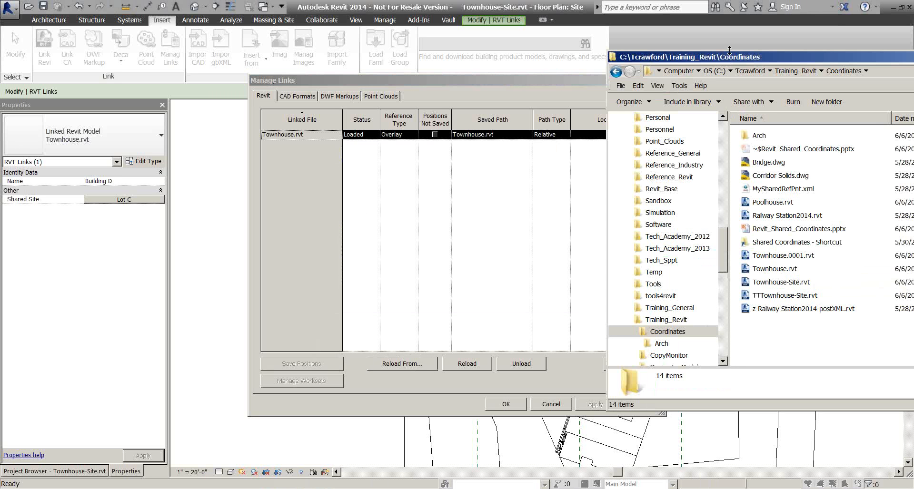
{"action": "left_click_drag", "start_coordinate": [728, 61], "coordinate": [576, 55]}
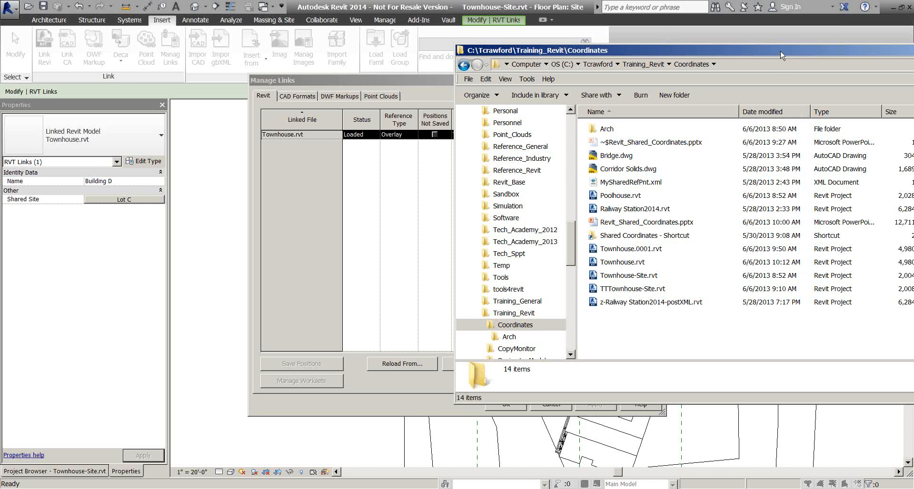
{"action": "left_click_drag", "start_coordinate": [780, 46], "coordinate": [643, 82]}
{"action": "left_click", "coordinate": [910, 81]}
{"action": "left_click", "coordinate": [505, 404]}
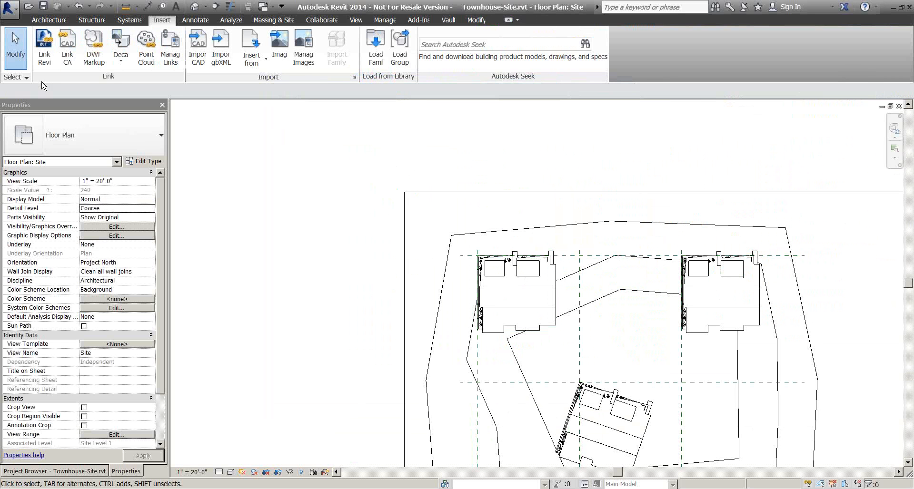
Step: Open Townhouse.rvt from the Coordinates folder, accepting that its link is unloaded from the site project
{"action": "left_click", "coordinate": [34, 9]}
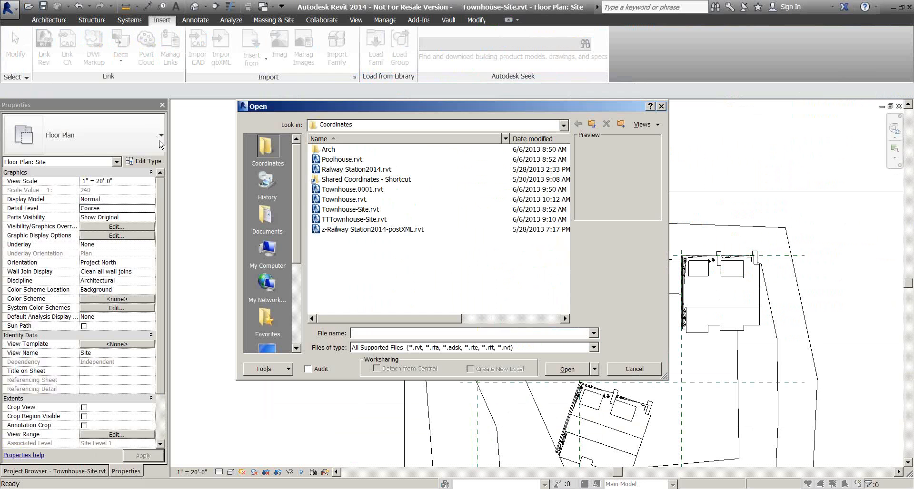
{"action": "left_click", "coordinate": [342, 201]}
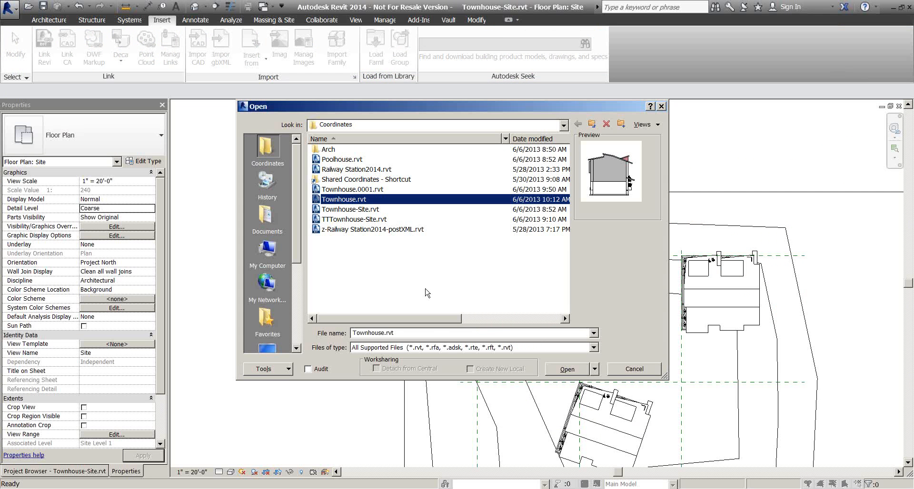
{"action": "left_click", "coordinate": [572, 372]}
{"action": "left_click", "coordinate": [512, 262]}
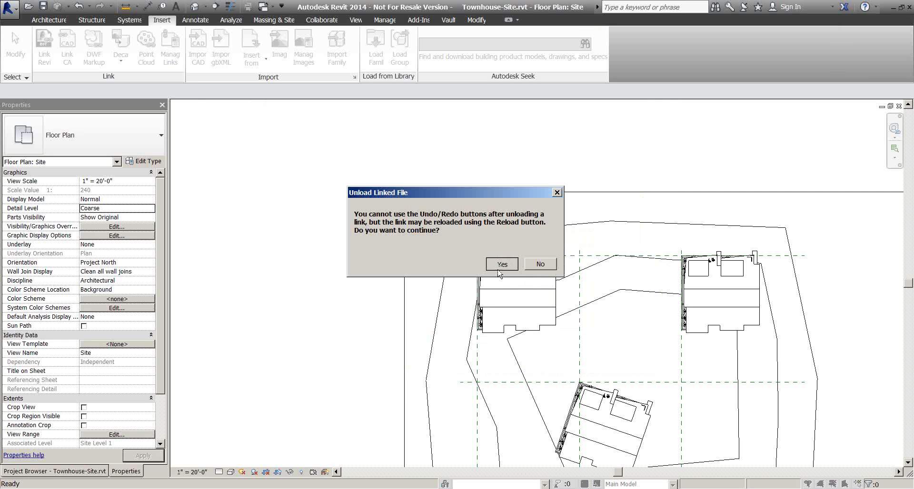
{"action": "left_click", "coordinate": [498, 261]}
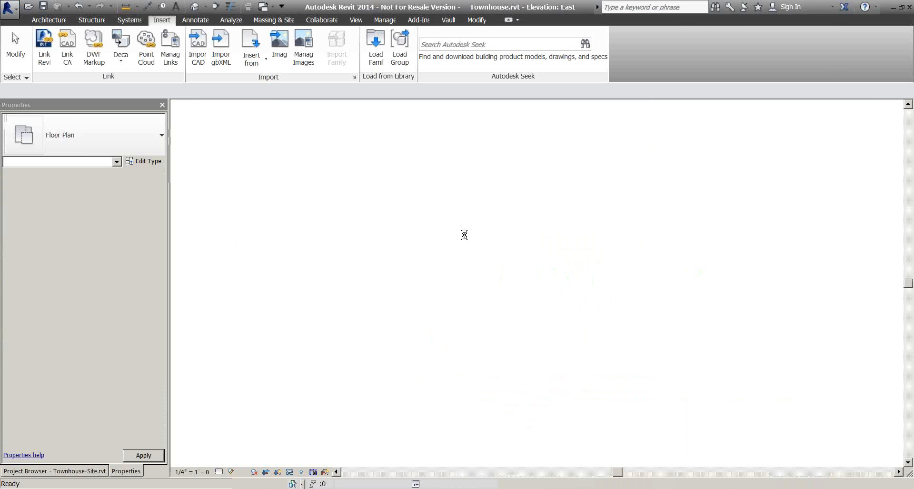
Step: Examine the list of shared sites defined in the townhouse project's location settings
{"action": "left_click", "coordinate": [385, 20]}
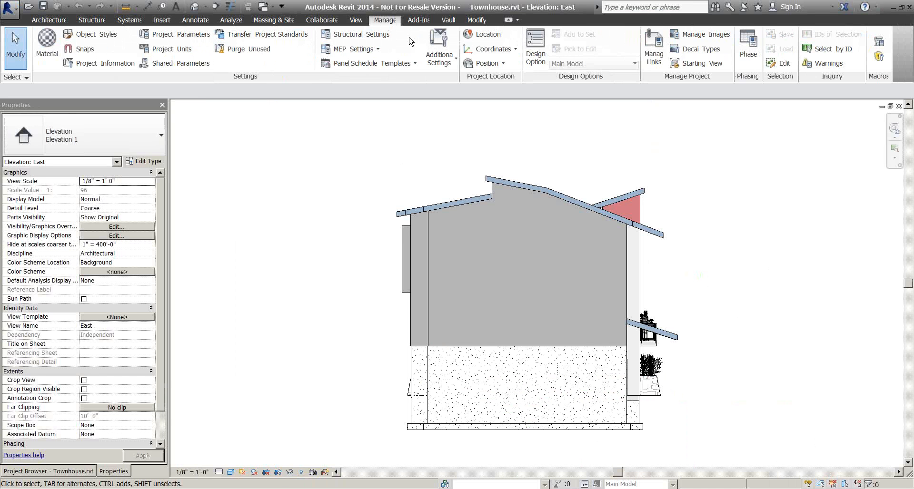
{"action": "left_click", "coordinate": [484, 34]}
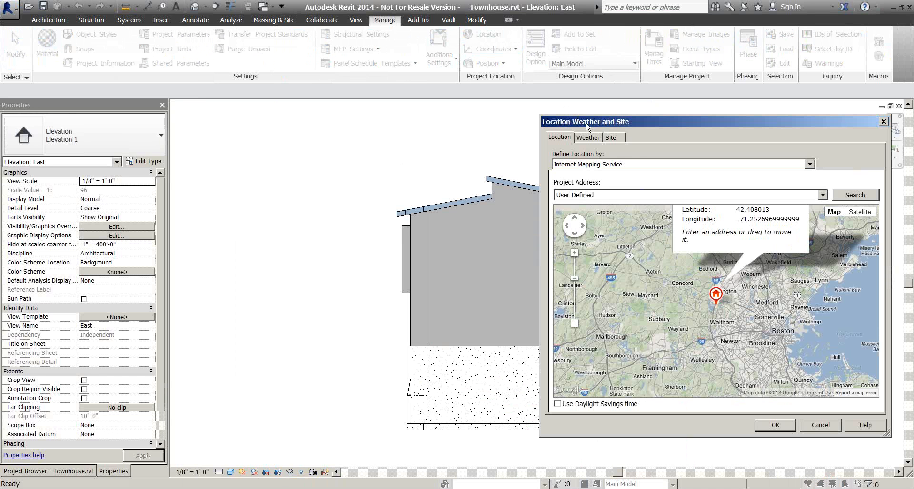
{"action": "left_click", "coordinate": [611, 137]}
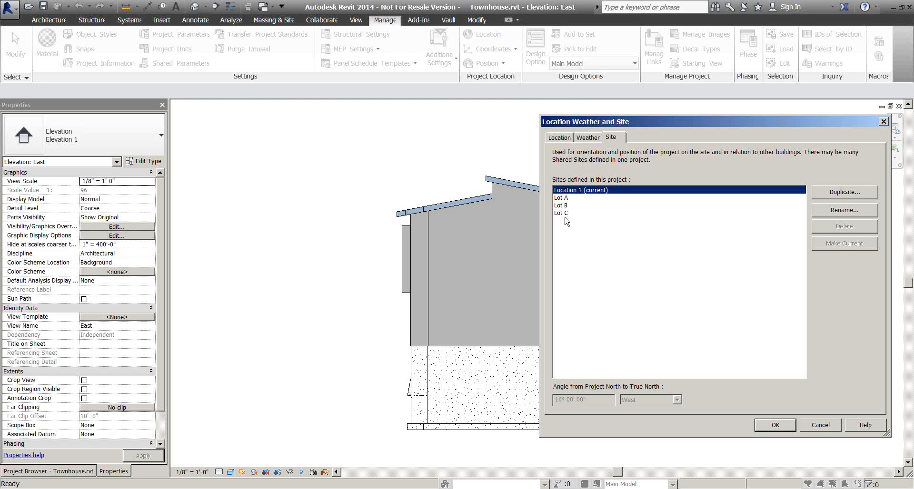
{"action": "left_click", "coordinate": [822, 429]}
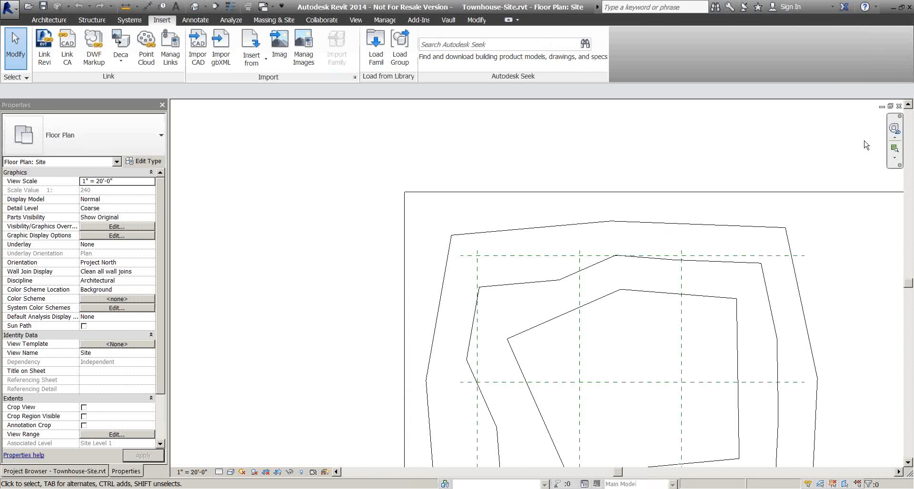
Step: Reload the Townhouse.rvt link in the site project
{"action": "left_click", "coordinate": [170, 53]}
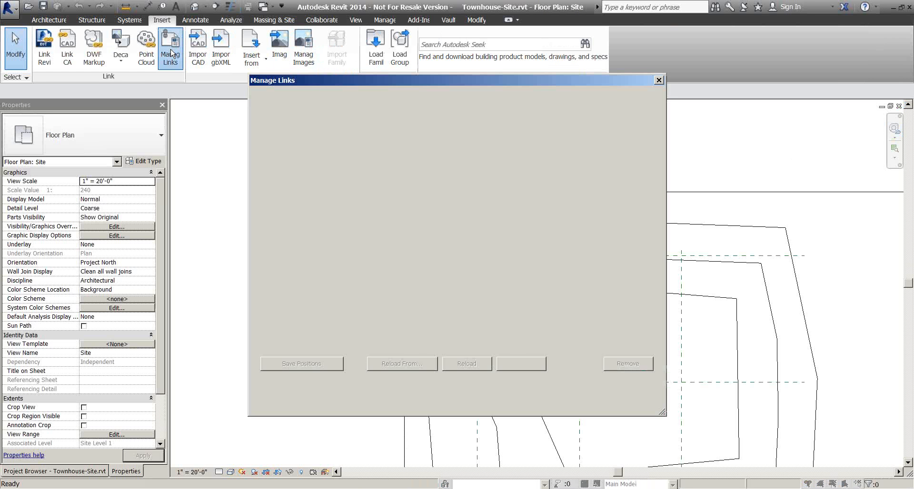
{"action": "left_click", "coordinate": [278, 136]}
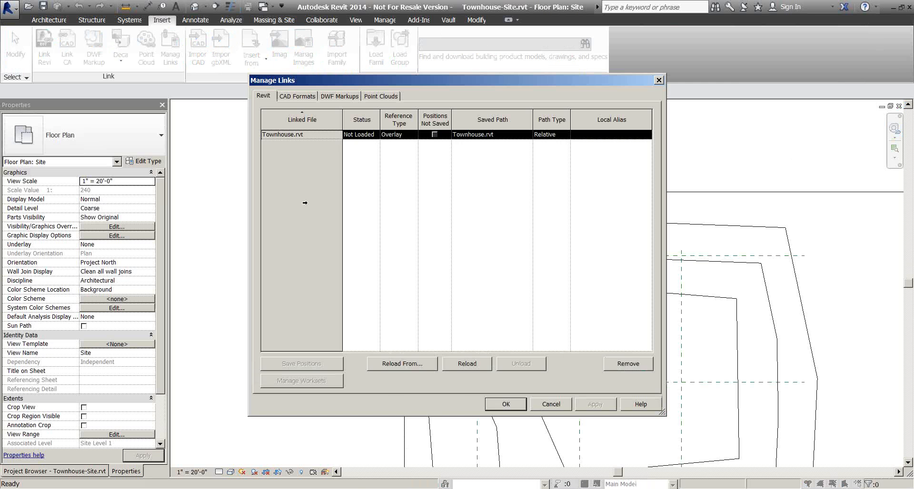
{"action": "left_click", "coordinate": [466, 364]}
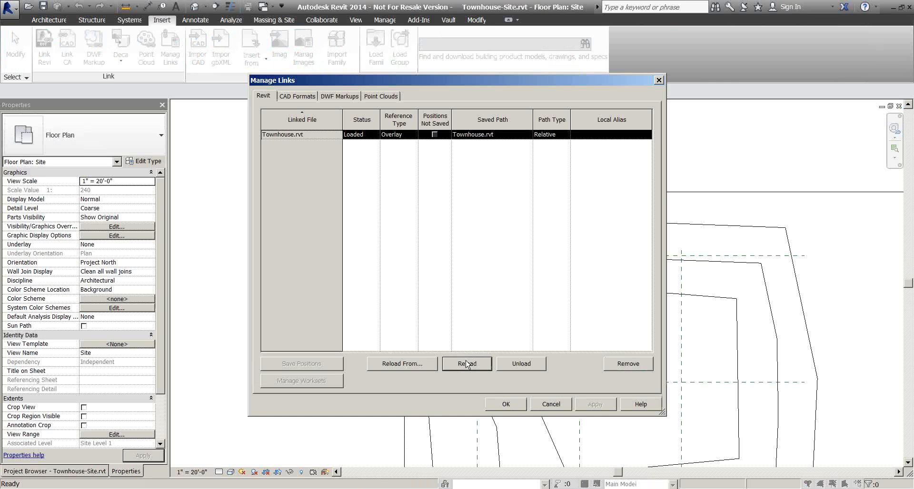
{"action": "left_click", "coordinate": [506, 404]}
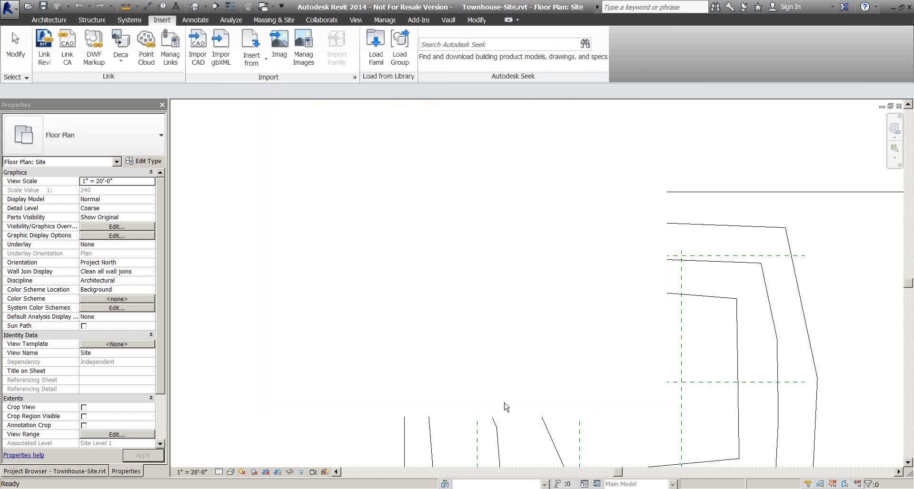
{"action": "left_click", "coordinate": [615, 342]}
{"action": "left_click", "coordinate": [572, 144]}
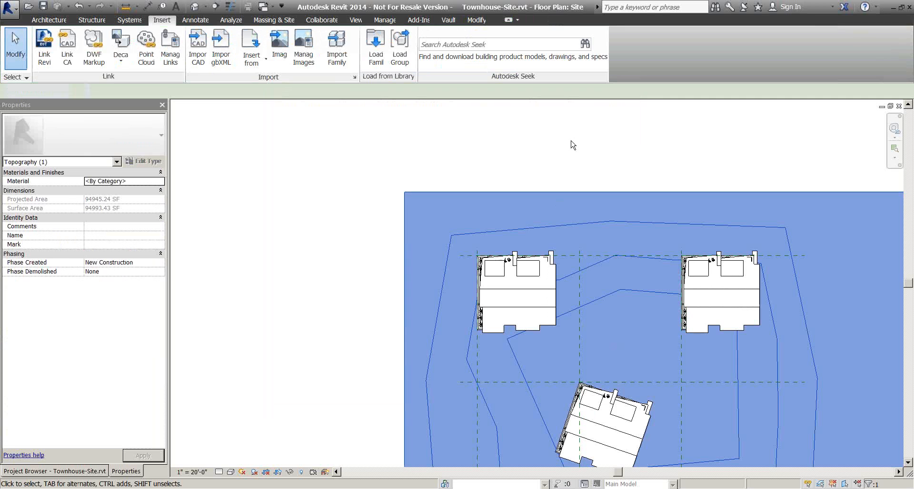
Step: Link Poolhouse.rvt into the site plan with Auto - By Shared Coordinates positioning at the Pool House 3 site
{"action": "scroll", "coordinate": [613, 206], "scroll_direction": "down", "scroll_amount": 2}
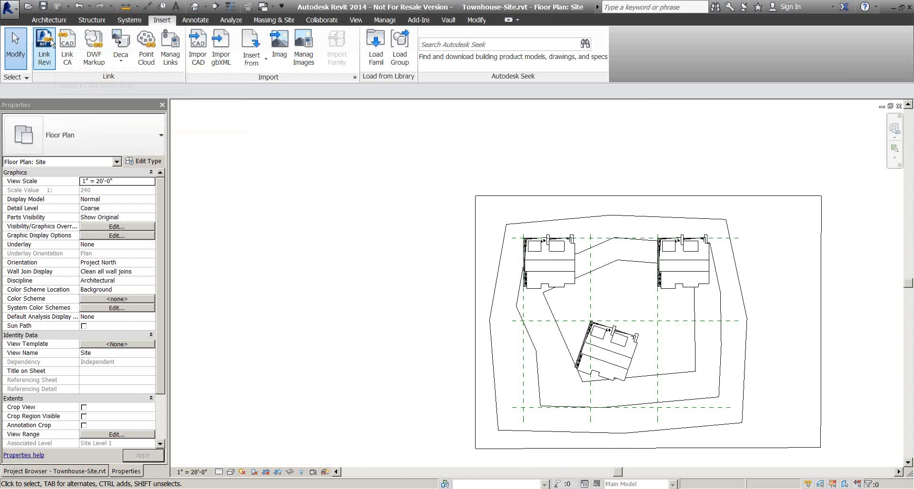
{"action": "left_click", "coordinate": [44, 52]}
{"action": "left_click", "coordinate": [347, 157]}
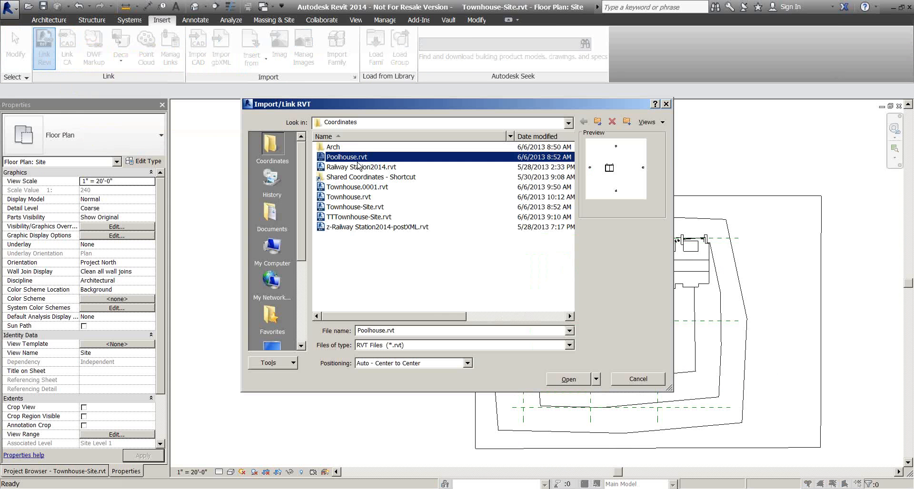
{"action": "left_click", "coordinate": [466, 364]}
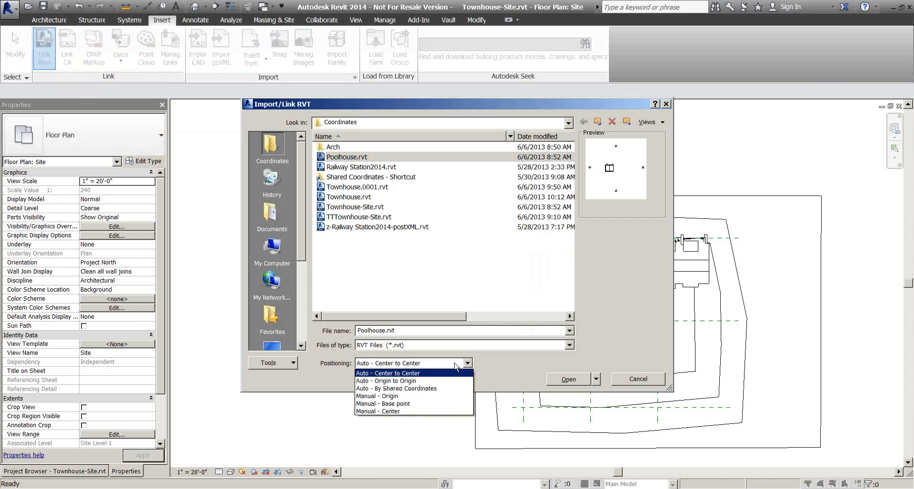
{"action": "left_click", "coordinate": [428, 389]}
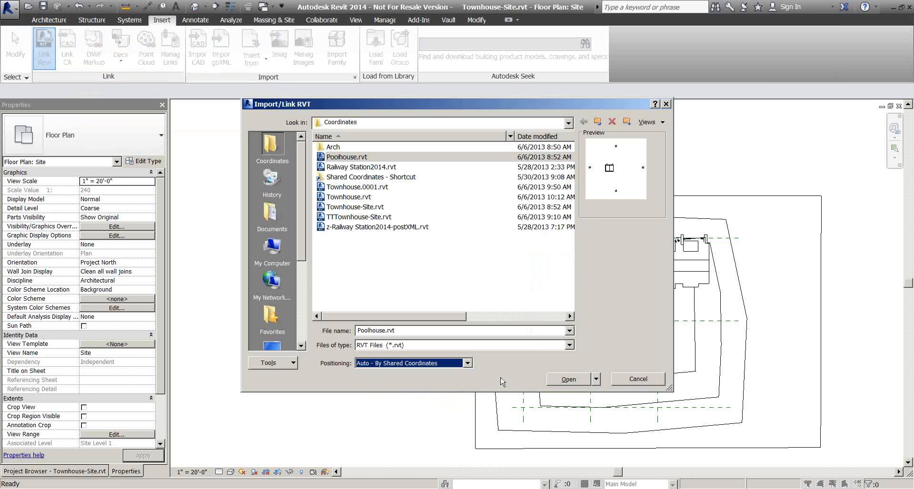
{"action": "left_click", "coordinate": [568, 379]}
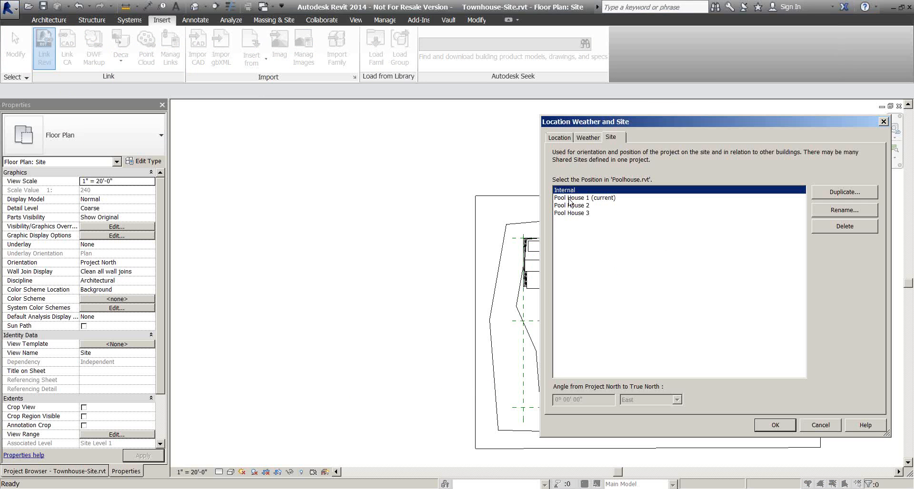
{"action": "left_click", "coordinate": [572, 213]}
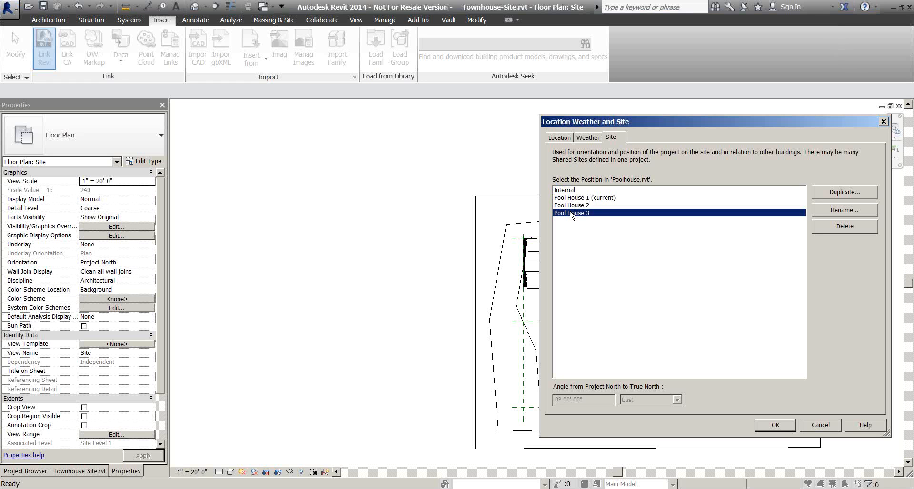
{"action": "left_click", "coordinate": [767, 425]}
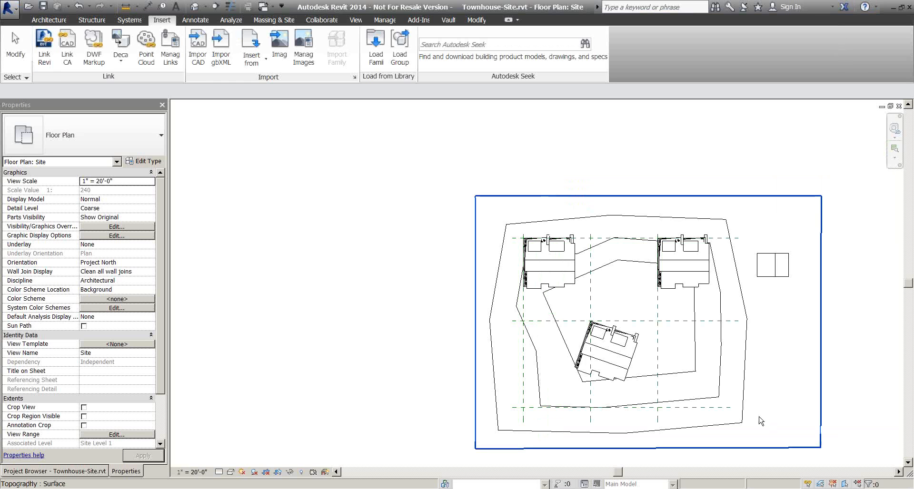
Step: Move the linked pool house instance to the shared site Pool House 1
{"action": "left_click", "coordinate": [781, 280]}
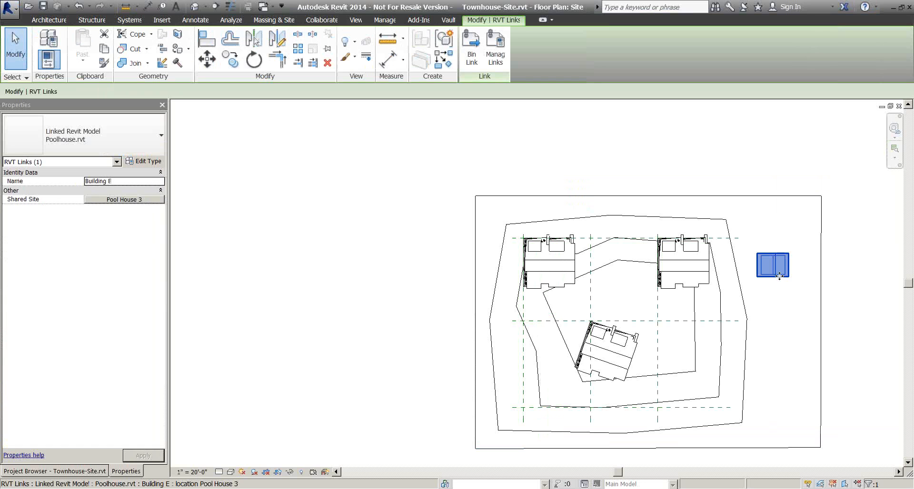
{"action": "left_click", "coordinate": [143, 199]}
{"action": "left_click", "coordinate": [402, 201]}
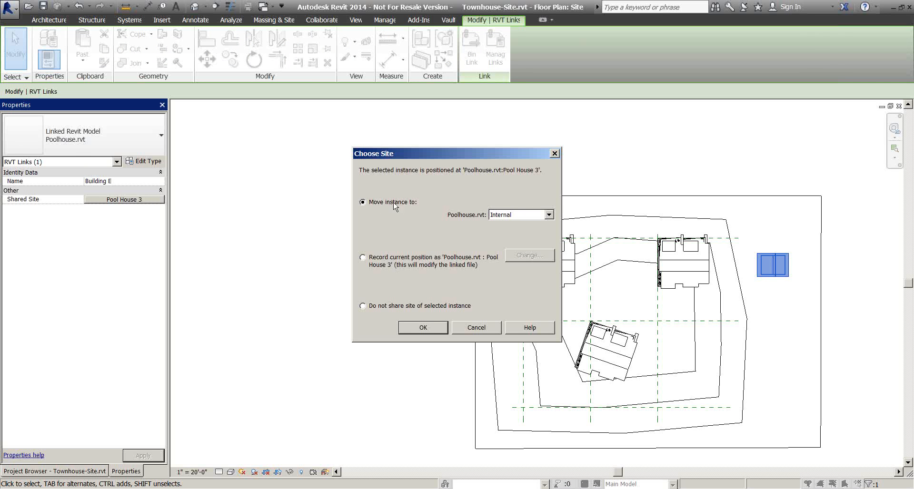
{"action": "left_click", "coordinate": [550, 215]}
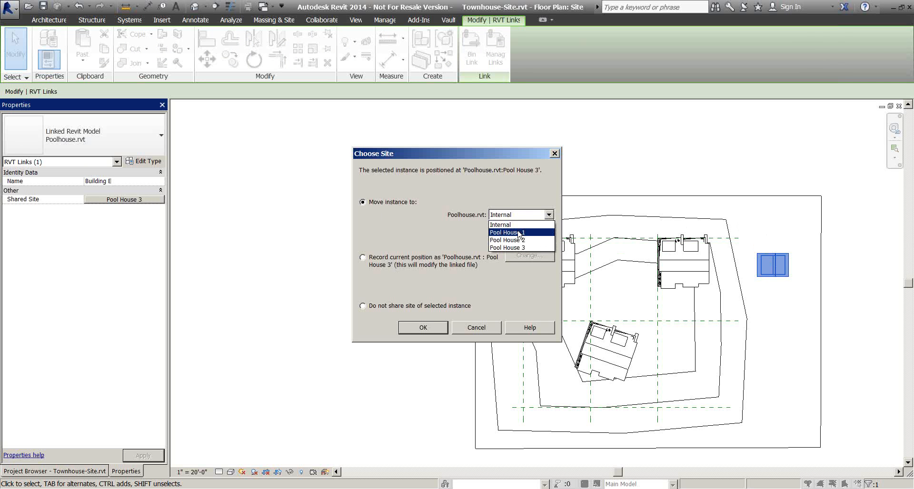
{"action": "left_click", "coordinate": [518, 232]}
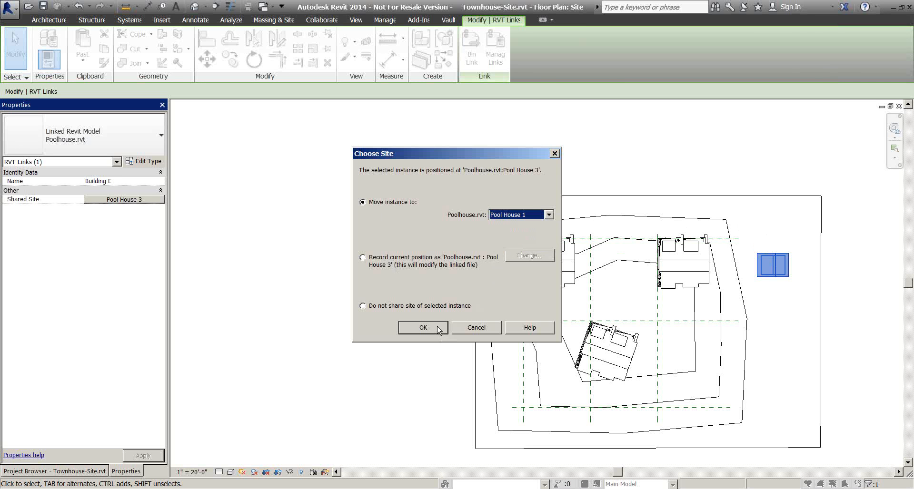
{"action": "left_click", "coordinate": [421, 328]}
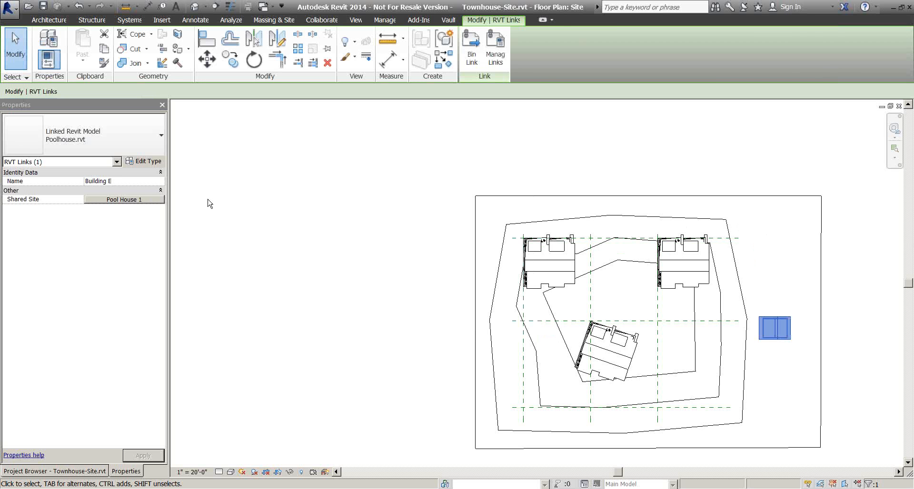
Step: Review the list of shared sites defined for the linked pool house instance, leaving its site assignment as it is
{"action": "left_click", "coordinate": [139, 200]}
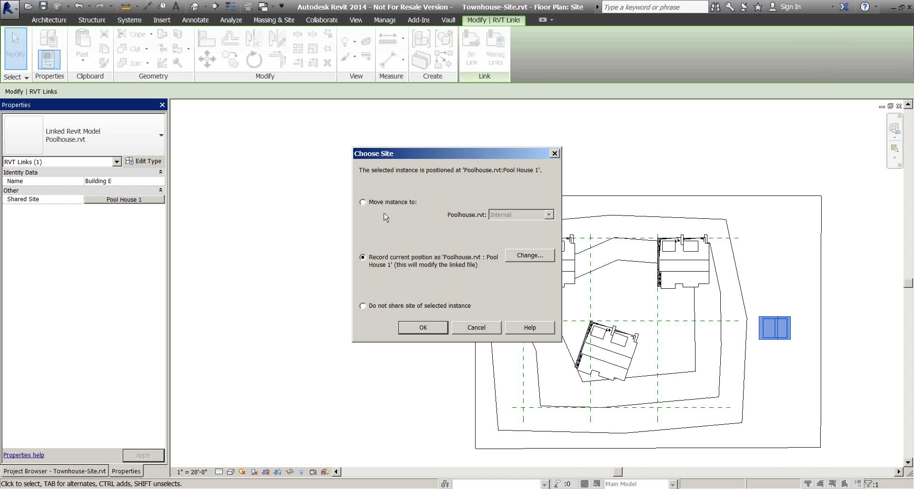
{"action": "left_click", "coordinate": [516, 256]}
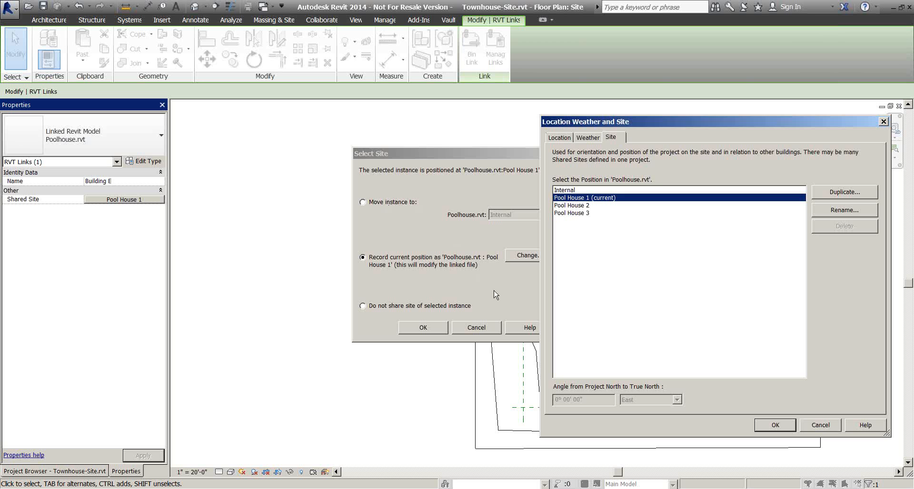
{"action": "left_click", "coordinate": [826, 429]}
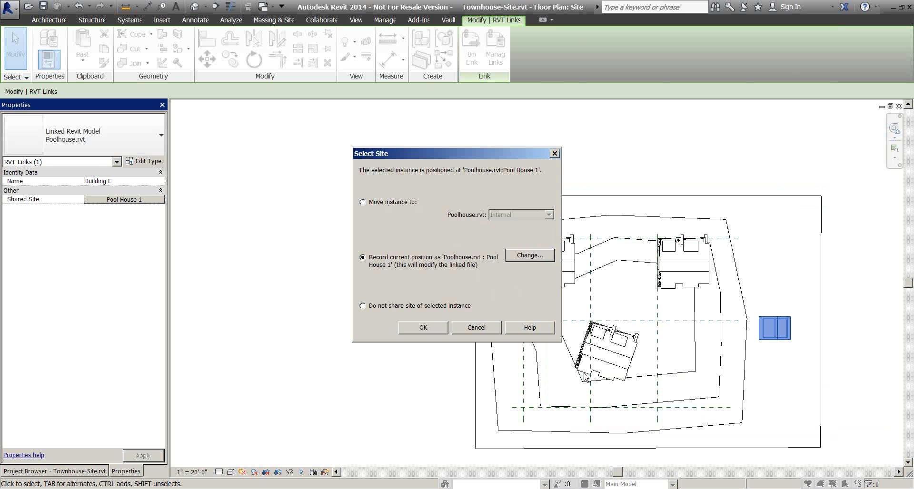
{"action": "left_click", "coordinate": [474, 329]}
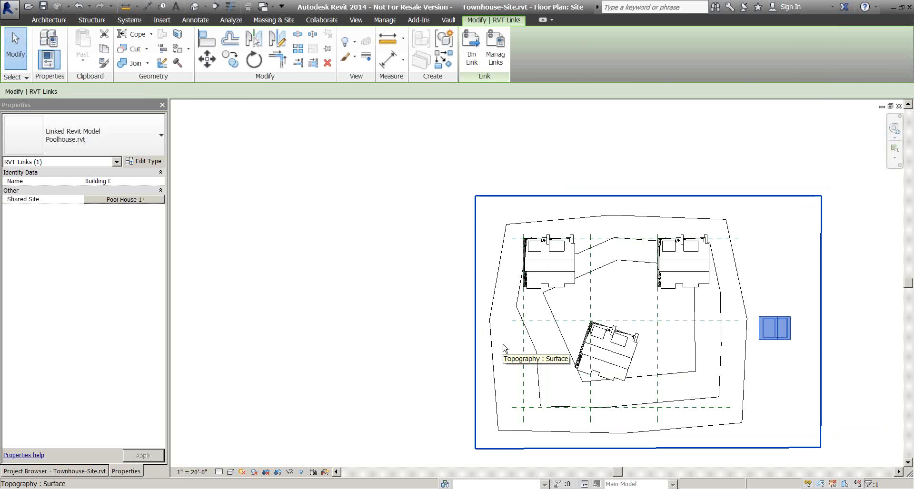
Step: Move the Building B townhouse link east to the next vertical reference line and record its current position as Lot B
{"action": "left_click", "coordinate": [602, 353]}
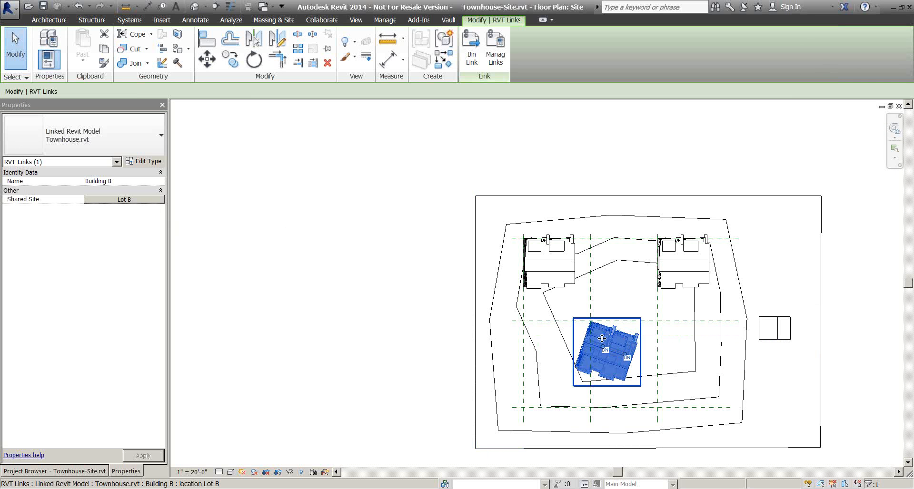
{"action": "left_click_drag", "start_coordinate": [602, 338], "coordinate": [663, 337]}
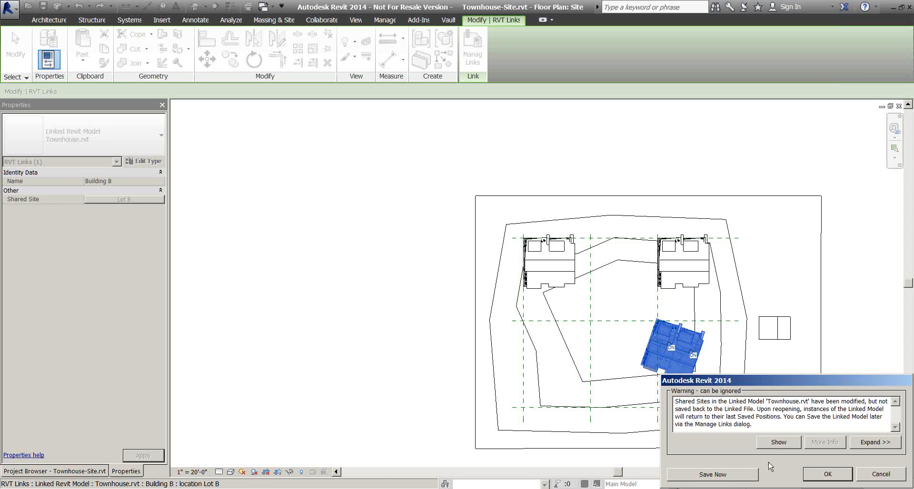
{"action": "left_click", "coordinate": [827, 475]}
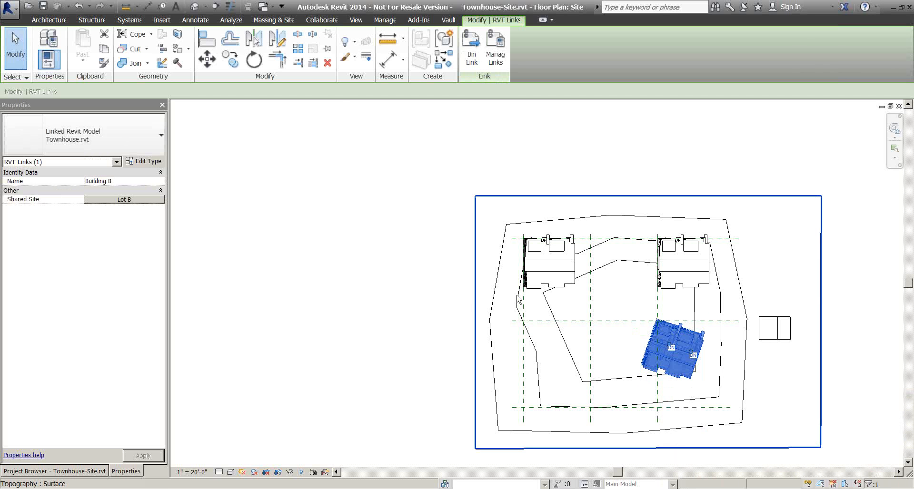
{"action": "left_click", "coordinate": [147, 200]}
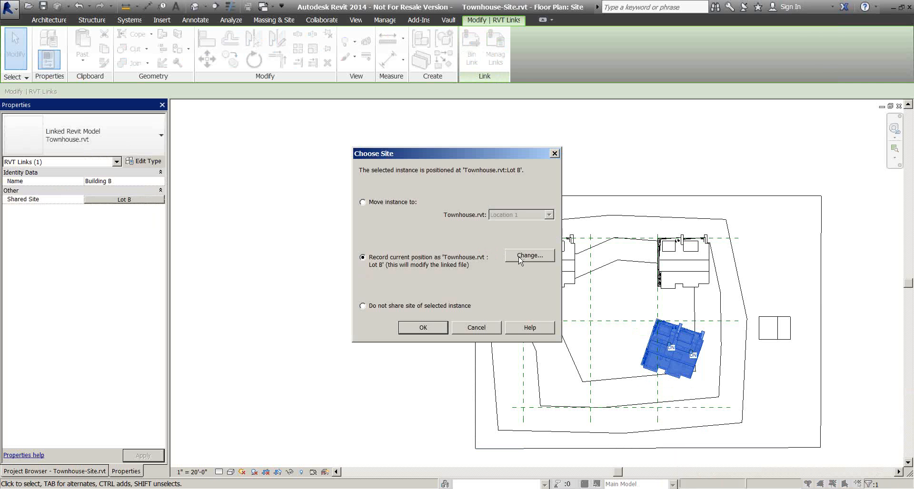
{"action": "left_click", "coordinate": [519, 258]}
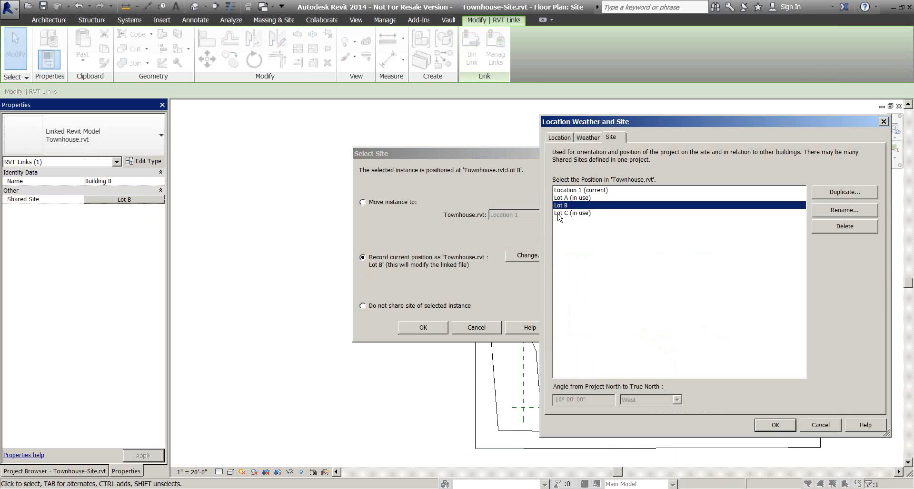
{"action": "left_click", "coordinate": [775, 425]}
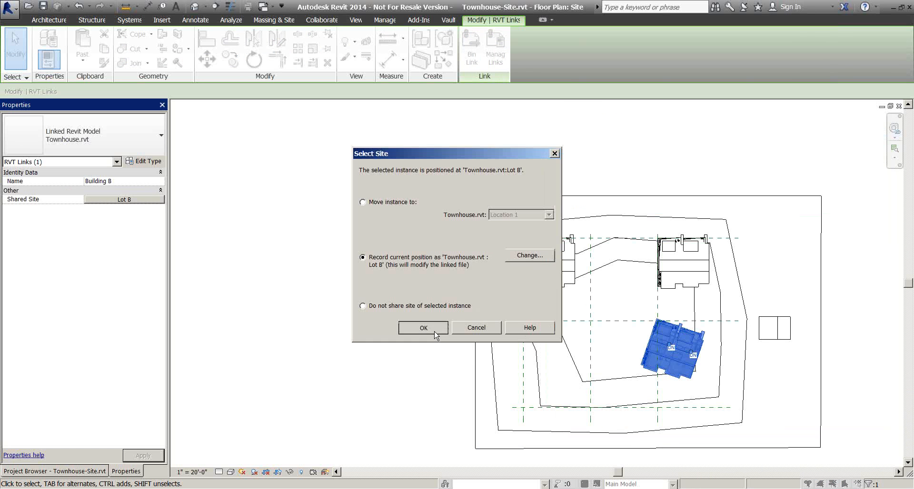
{"action": "left_click", "coordinate": [423, 327]}
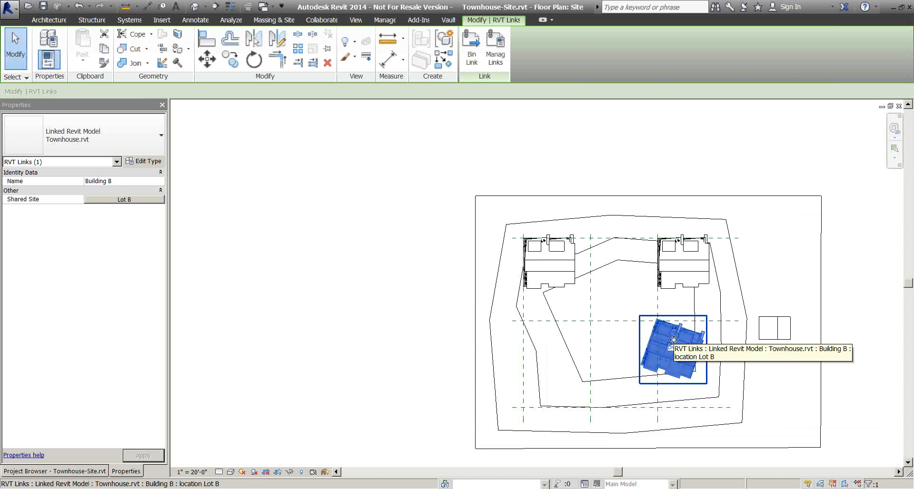
Step: Delete the Building B townhouse link instance from the site plan
{"action": "left_click", "coordinate": [541, 246]}
{"action": "left_click", "coordinate": [681, 351]}
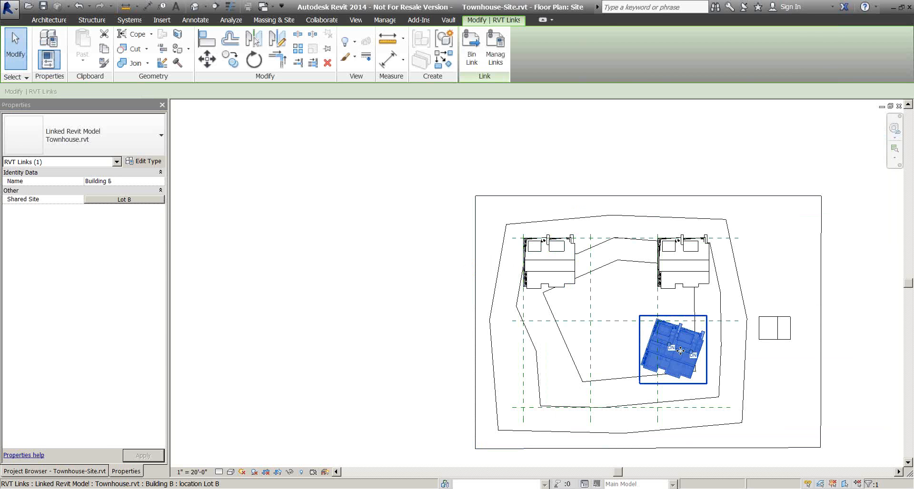
{"action": "key", "text": "Delete"}
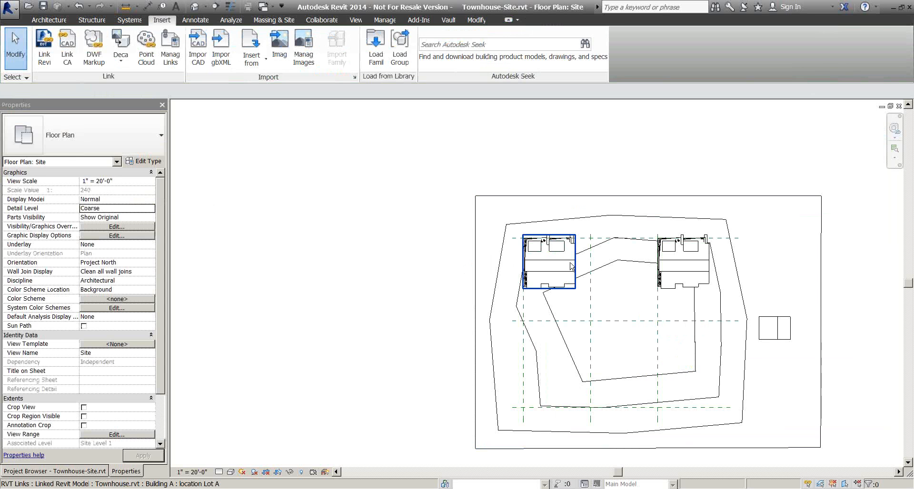
Step: Move the Building A townhouse link instance to the shared site Lot B
{"action": "left_click", "coordinate": [571, 266]}
{"action": "left_click", "coordinate": [127, 200]}
{"action": "left_click", "coordinate": [127, 200]}
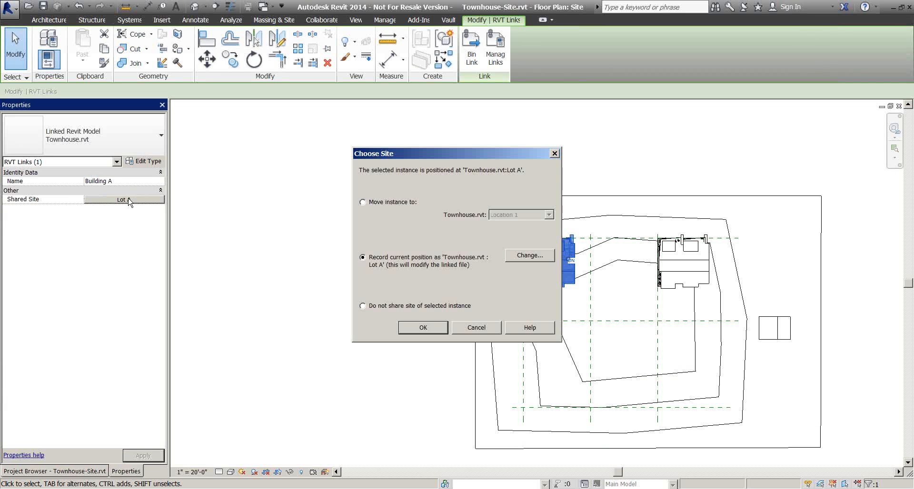
{"action": "left_click", "coordinate": [393, 203]}
{"action": "left_click", "coordinate": [543, 217]}
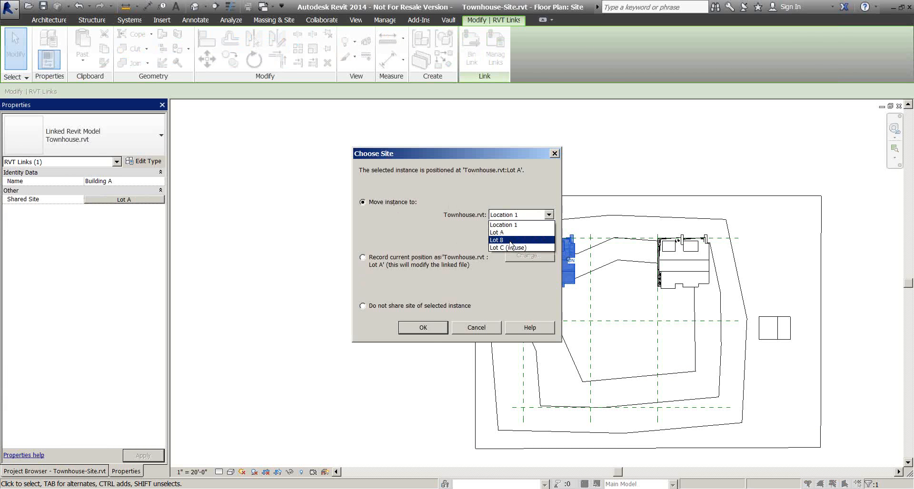
{"action": "left_click", "coordinate": [510, 240]}
{"action": "left_click", "coordinate": [429, 328]}
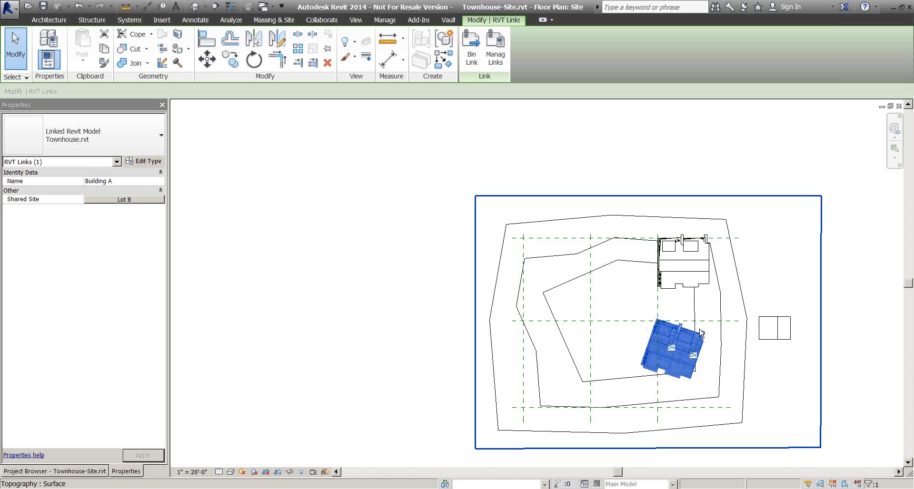
Step: Undo the Building A site change, the Building B deletion and the relocation of Building B
{"action": "left_click", "coordinate": [682, 304], "text": "ctrl"}
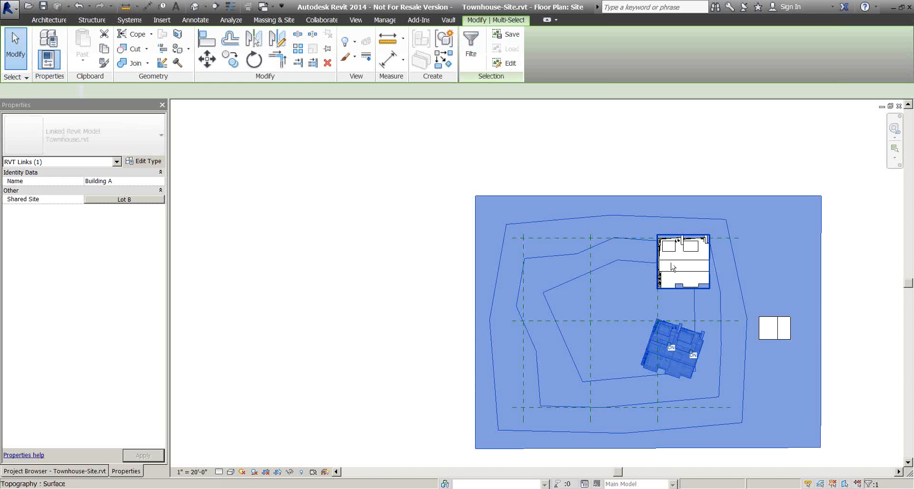
{"action": "left_click", "coordinate": [659, 147]}
{"action": "key", "text": "ctrl+z"}
{"action": "key", "text": "ctrl+y"}
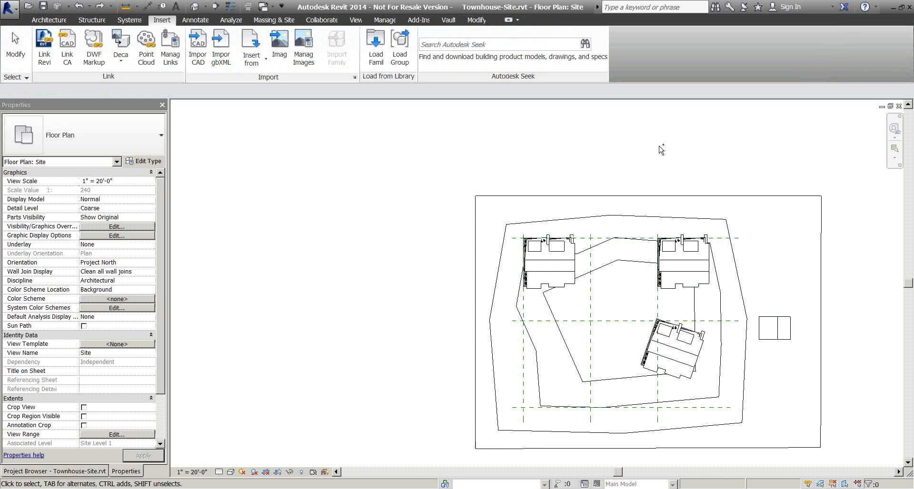
{"action": "key", "text": "ctrl+y"}
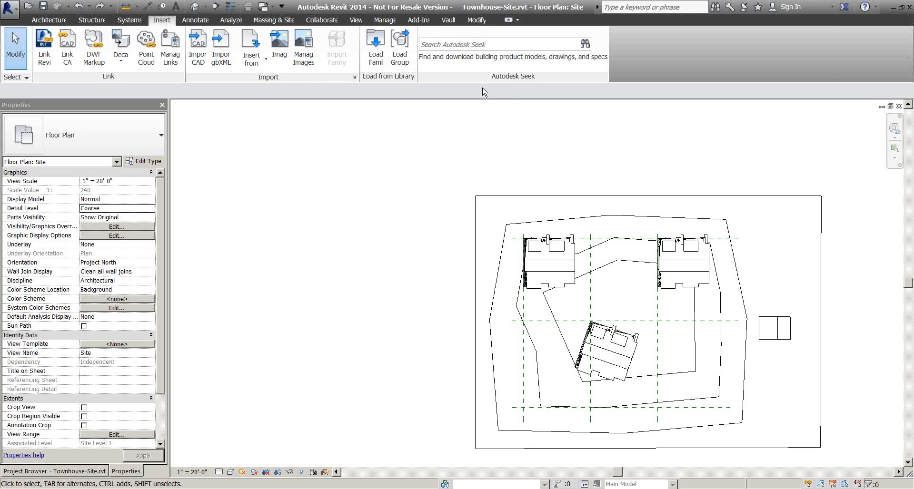
Step: Close the Townhouse-Site.rvt project and save its changes
{"action": "left_click", "coordinate": [899, 107]}
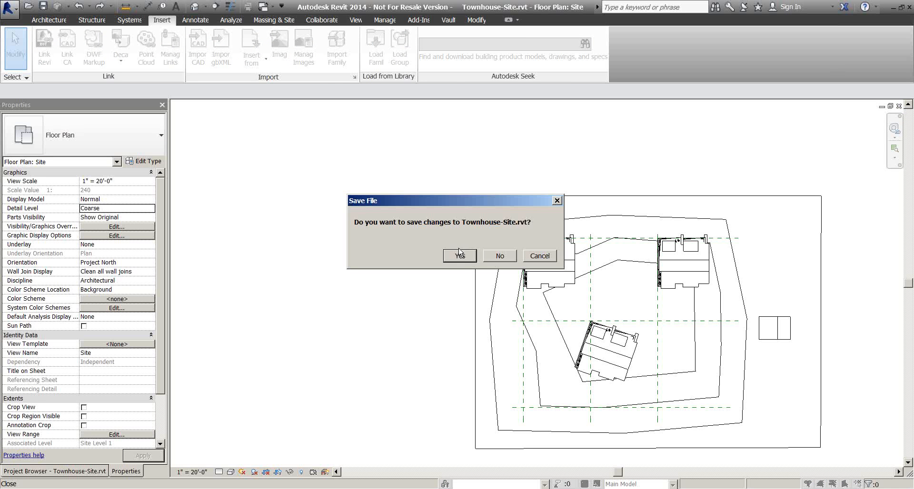
{"action": "left_click", "coordinate": [459, 255]}
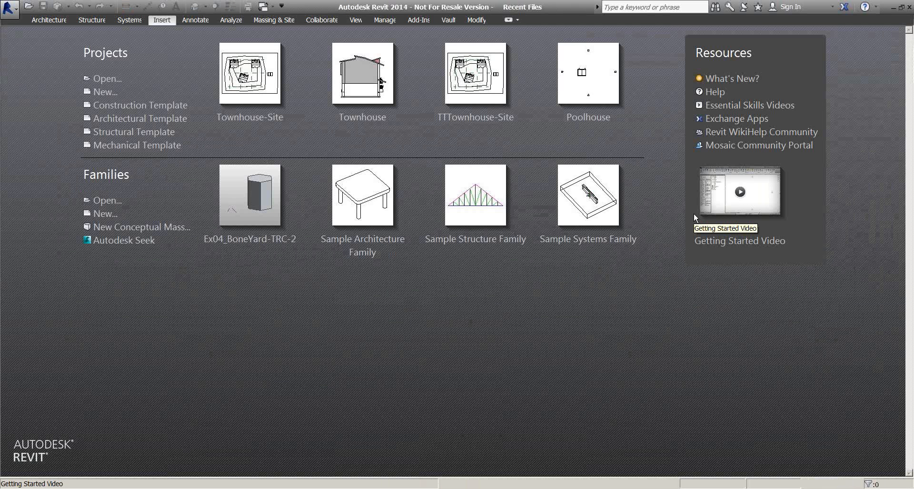
Step: Switch to the Revit_Shared_Coordinates slide show and go through it to the slide on importing location into engineering Revit files
{"action": "key", "text": "alt+Tab"}
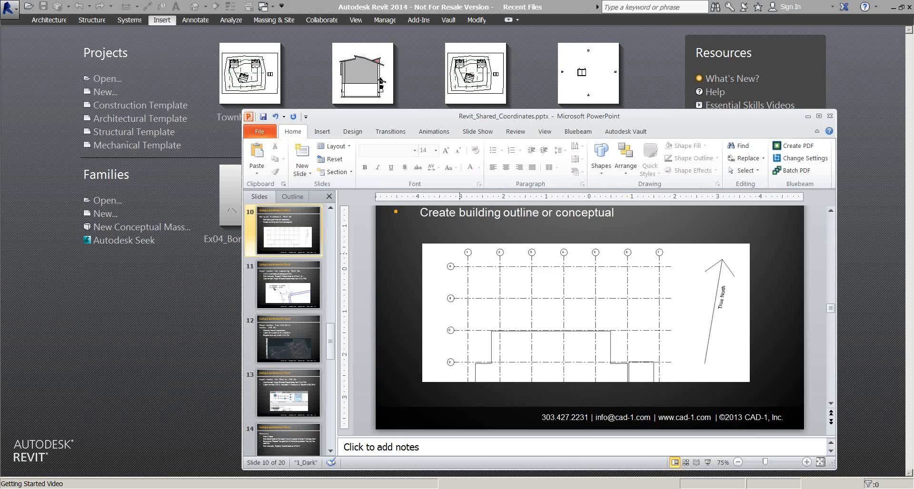
{"action": "key", "text": "alt+Tab"}
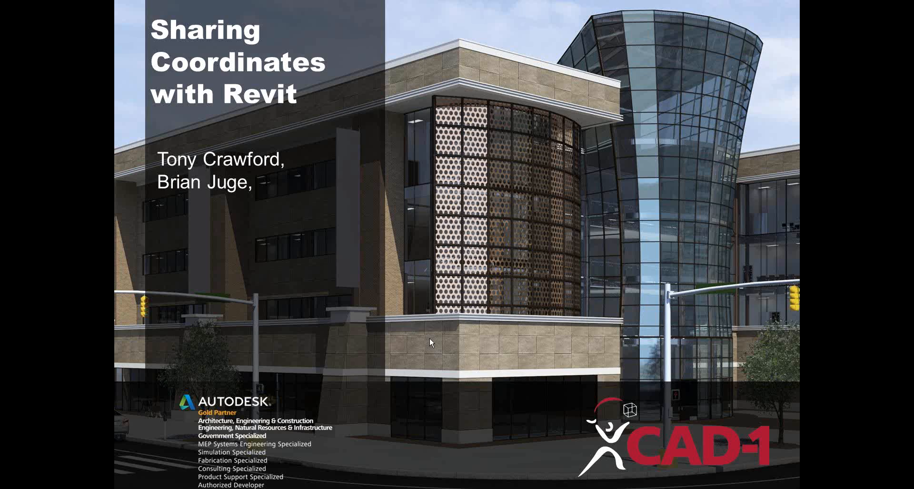
{"action": "key", "text": "Right"}
{"action": "key", "text": "Right"}
{"action": "key", "text": "Right"}
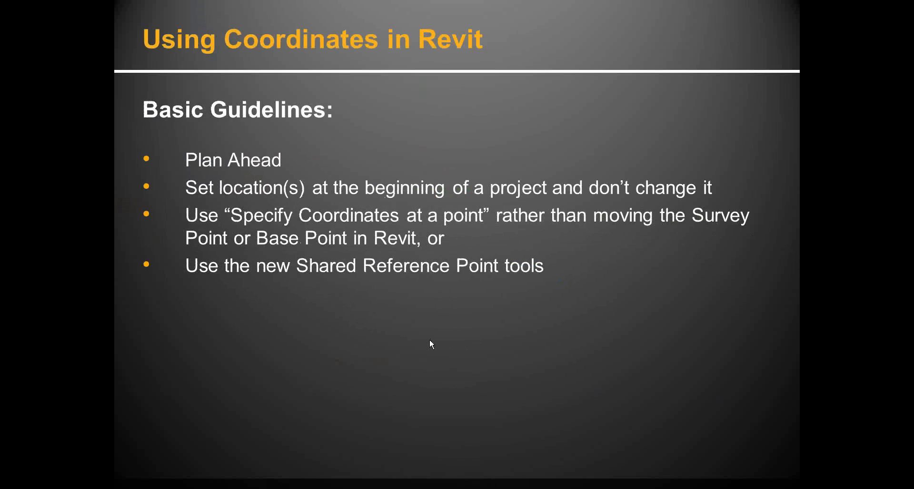
{"action": "key", "text": "Right"}
{"action": "key", "text": "Right"}
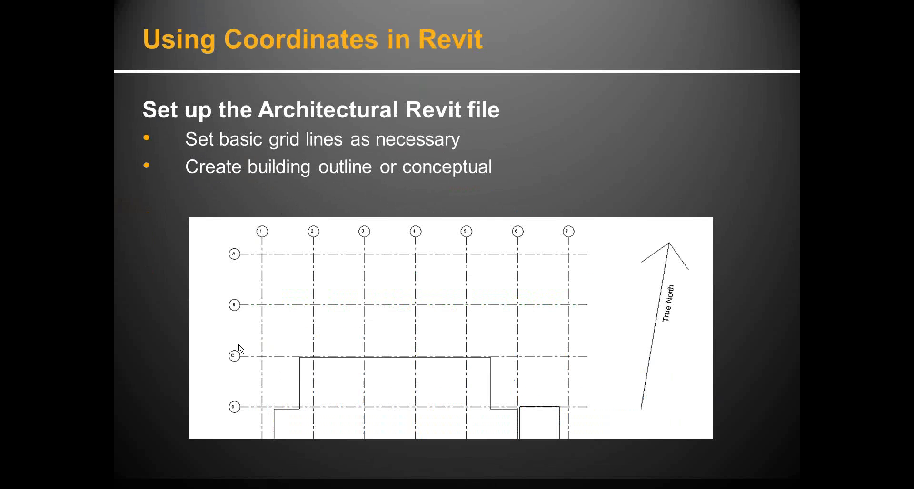
{"action": "key", "text": "Right"}
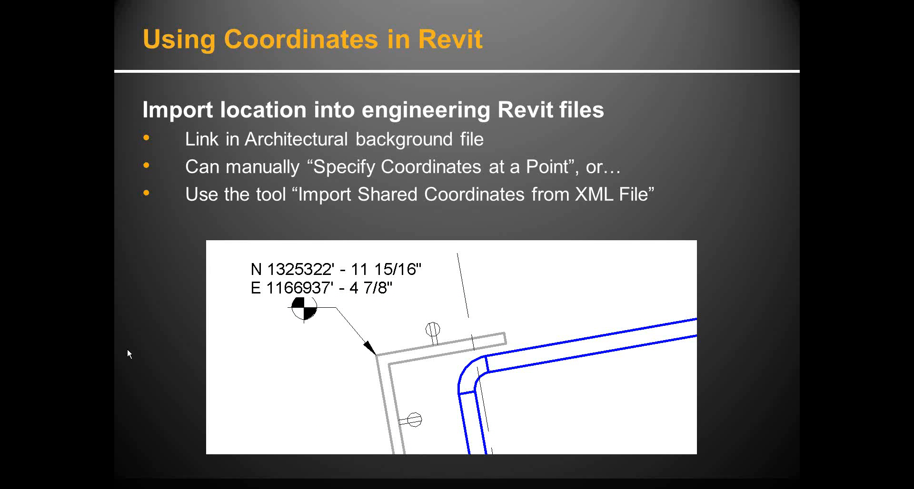
Step: Switch back to Revit and create a new project from the Mechanical Template
{"action": "key", "text": "alt+Tab"}
{"action": "key", "text": "alt+Tab"}
{"action": "key", "text": "alt+Tab"}
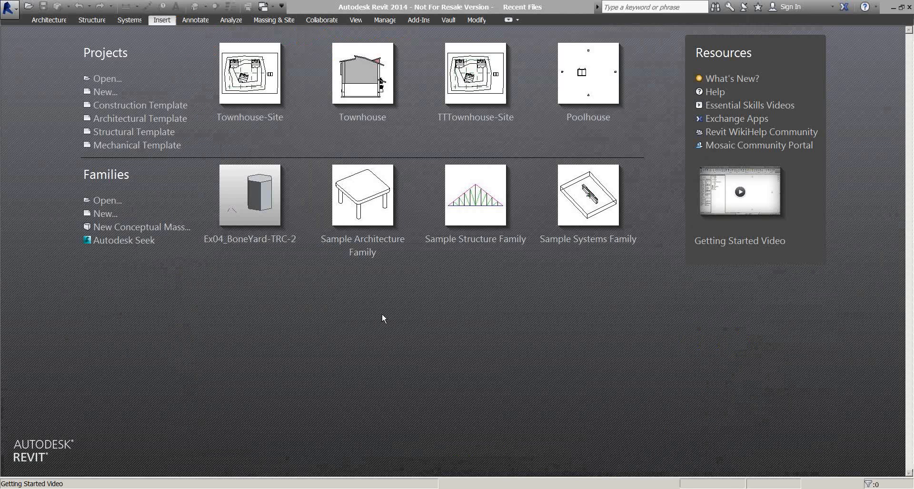
{"action": "left_click", "coordinate": [144, 146]}
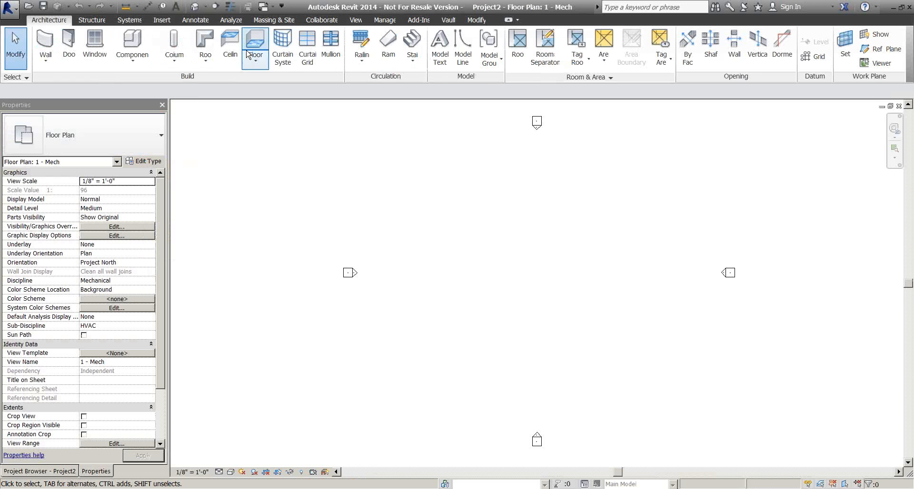
Step: Link Townhouse.rvt into the 1 - Mech floor plan with Auto - Origin to Origin positioning
{"action": "left_click", "coordinate": [161, 20]}
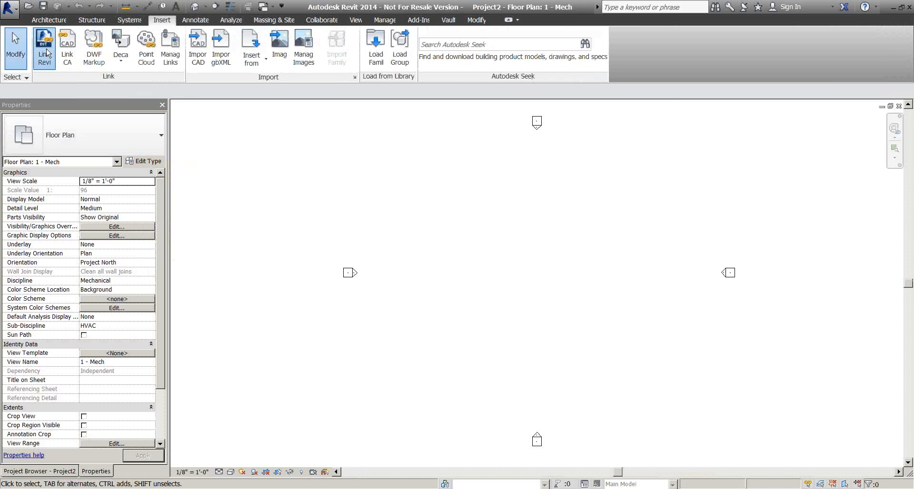
{"action": "left_click", "coordinate": [45, 52]}
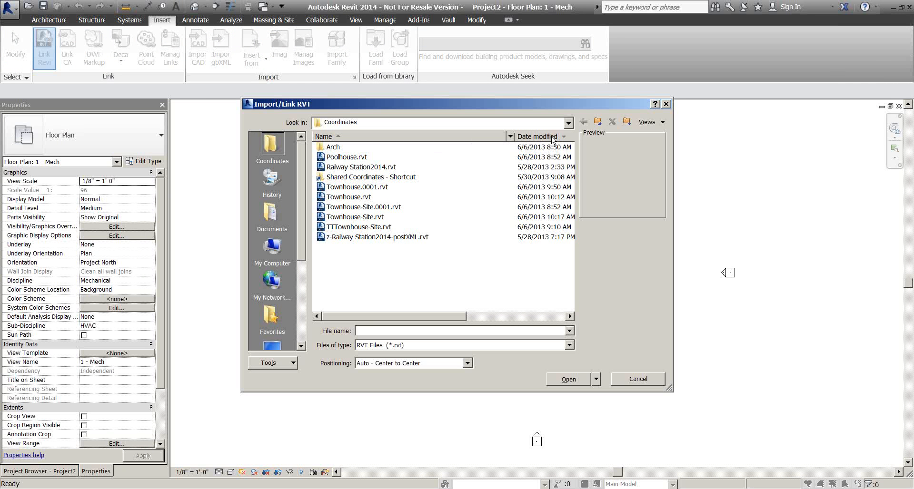
{"action": "left_click", "coordinate": [537, 136]}
{"action": "left_click", "coordinate": [352, 147]}
{"action": "left_click", "coordinate": [352, 157]}
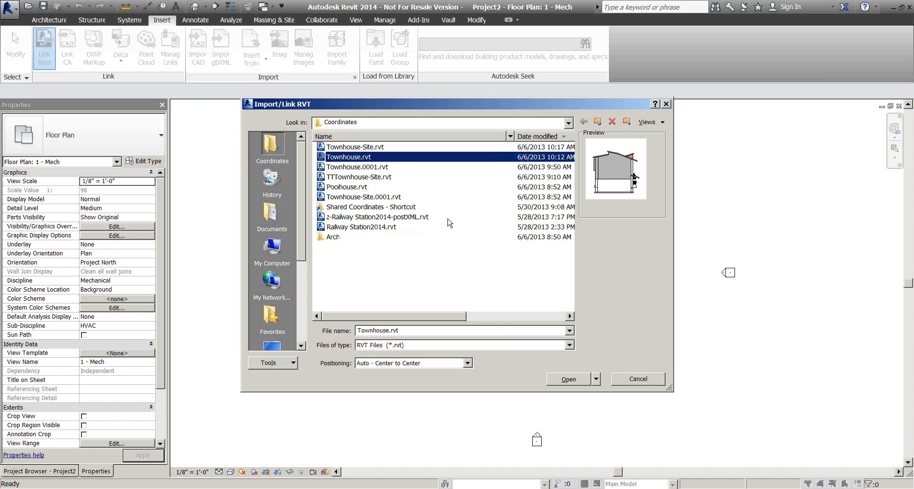
{"action": "left_click", "coordinate": [433, 363]}
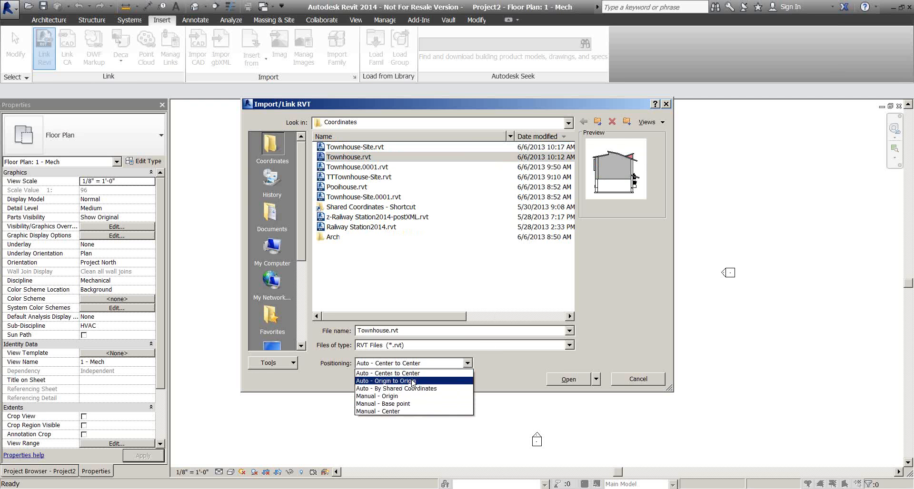
{"action": "left_click", "coordinate": [413, 381]}
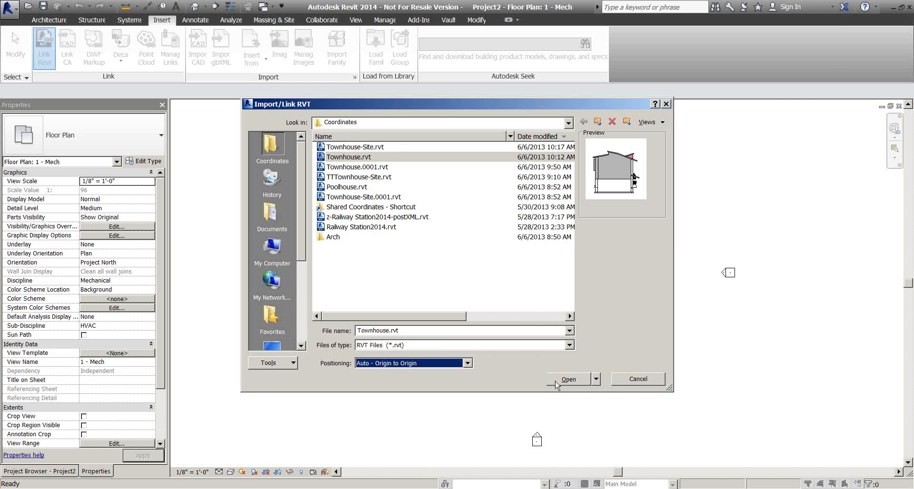
{"action": "left_click", "coordinate": [567, 379]}
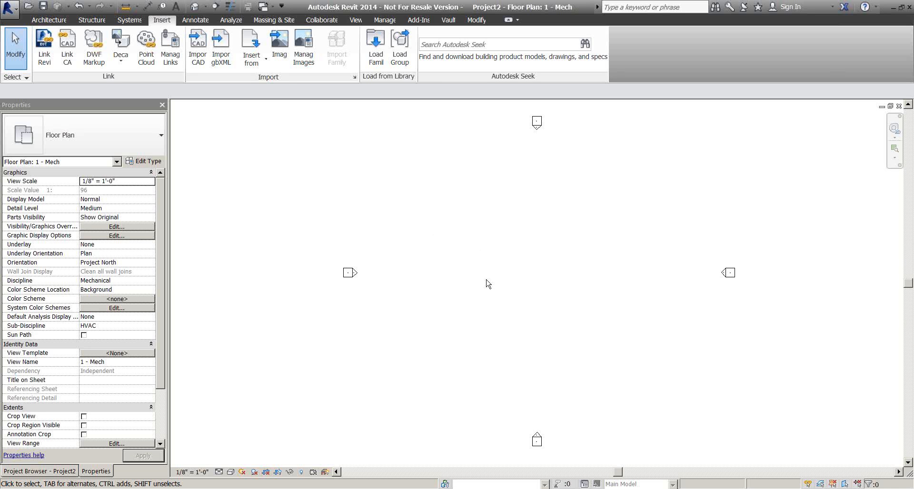
{"action": "middle_click", "coordinate": [517, 319]}
{"action": "middle_click", "coordinate": [517, 320]}
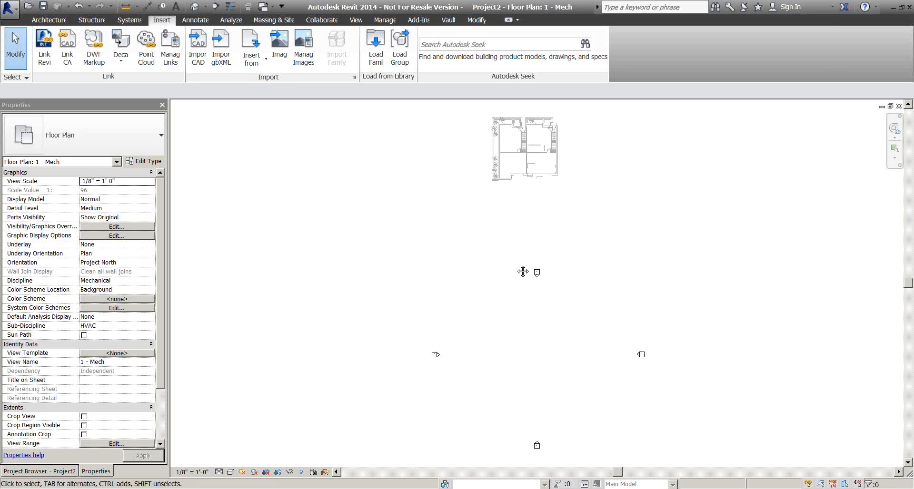
Step: Try to acquire shared coordinates for the project from the linked Townhouse.rvt model
{"action": "middle_click_drag", "start_coordinate": [522, 271], "coordinate": [509, 273]}
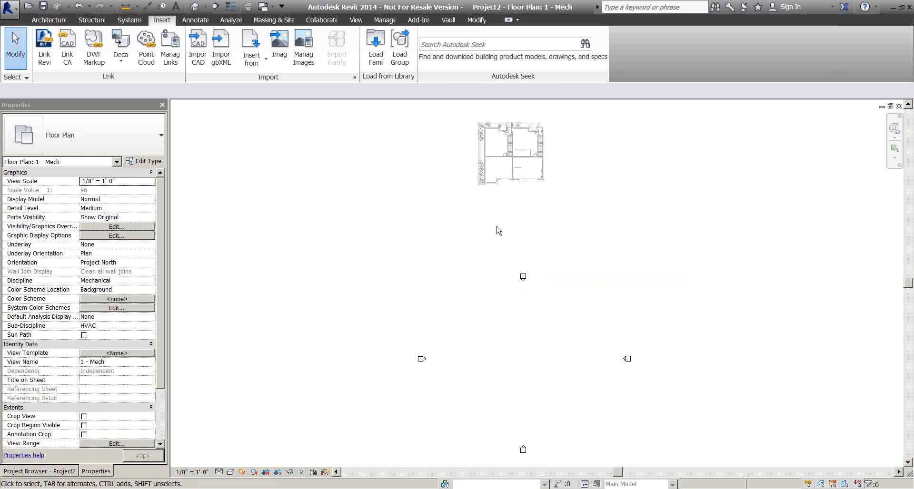
{"action": "left_click", "coordinate": [514, 178]}
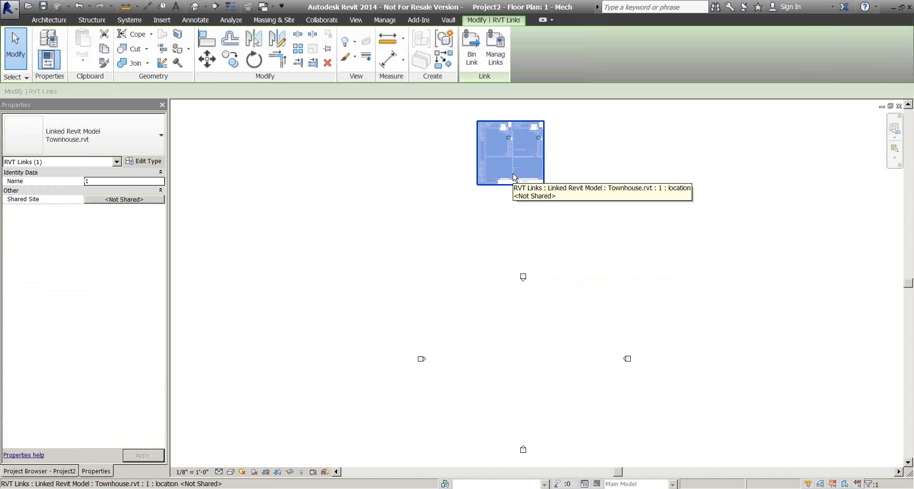
{"action": "left_click", "coordinate": [385, 21]}
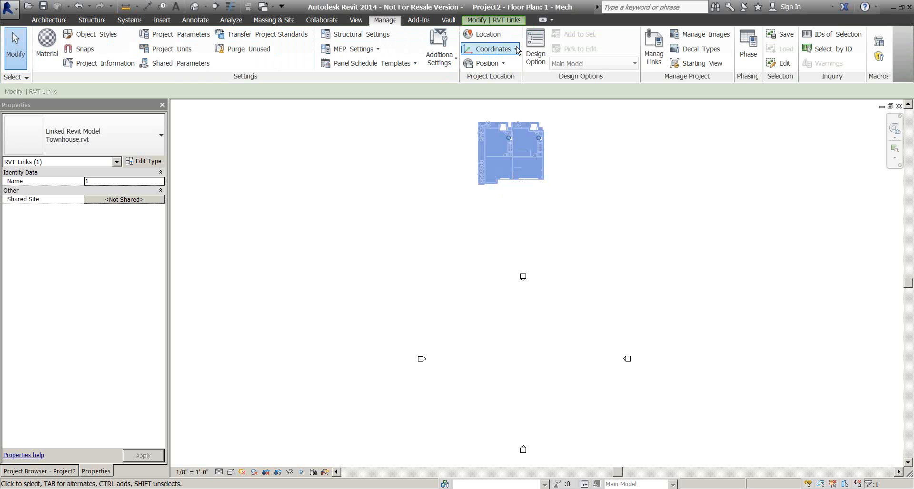
{"action": "left_click", "coordinate": [517, 49]}
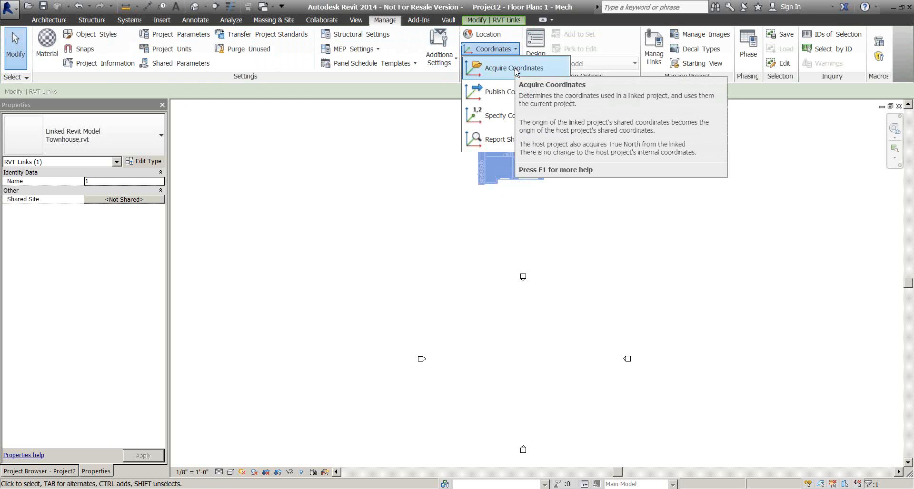
{"action": "left_click", "coordinate": [515, 69]}
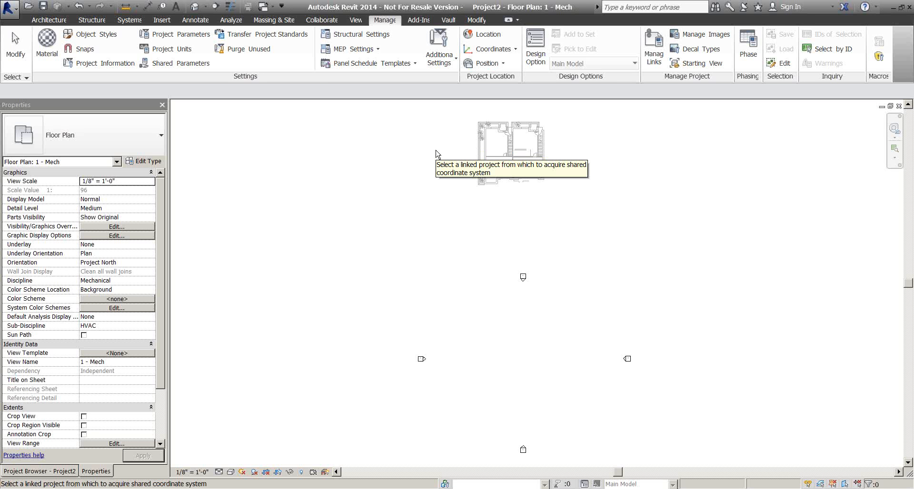
{"action": "left_click", "coordinate": [476, 185]}
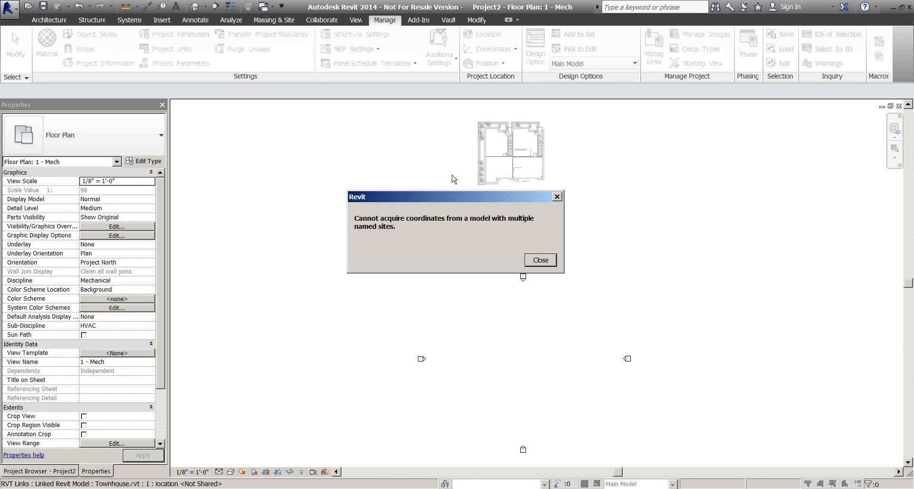
{"action": "left_click", "coordinate": [535, 265]}
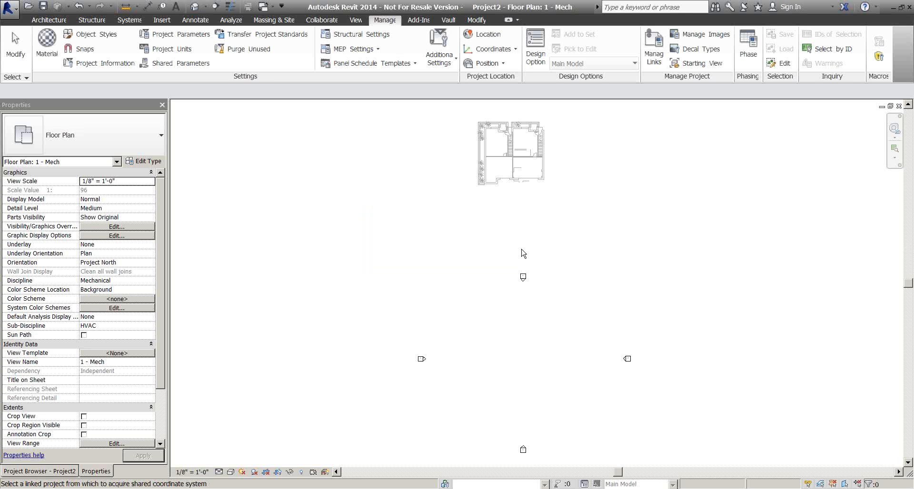
{"action": "right_click", "coordinate": [390, 204]}
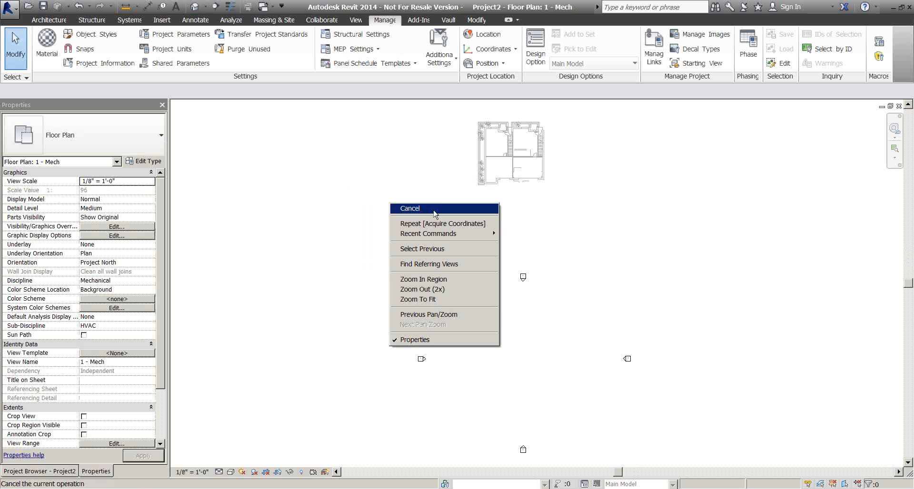
{"action": "left_click", "coordinate": [436, 191]}
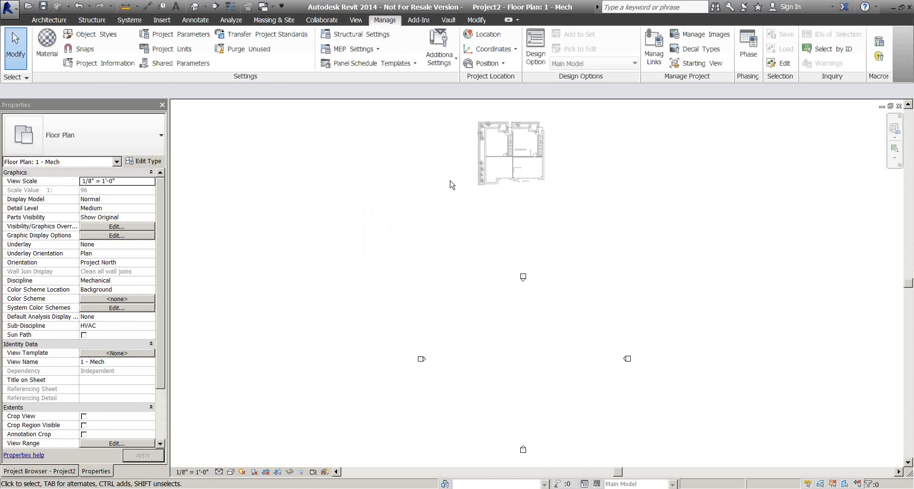
Step: Reconcile the link's shared coordinates by acquiring the coordinate system of Townhouse.rvt, recording the instance at Location 1
{"action": "left_click", "coordinate": [494, 167]}
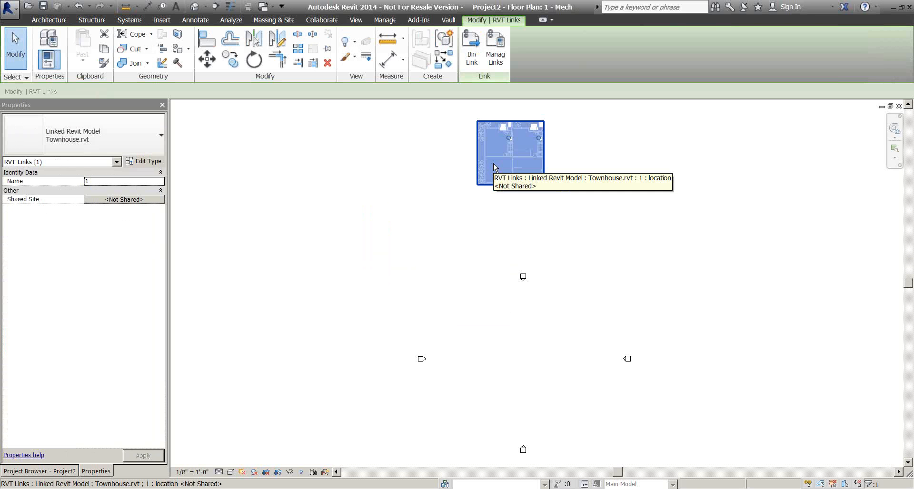
{"action": "left_click", "coordinate": [141, 201]}
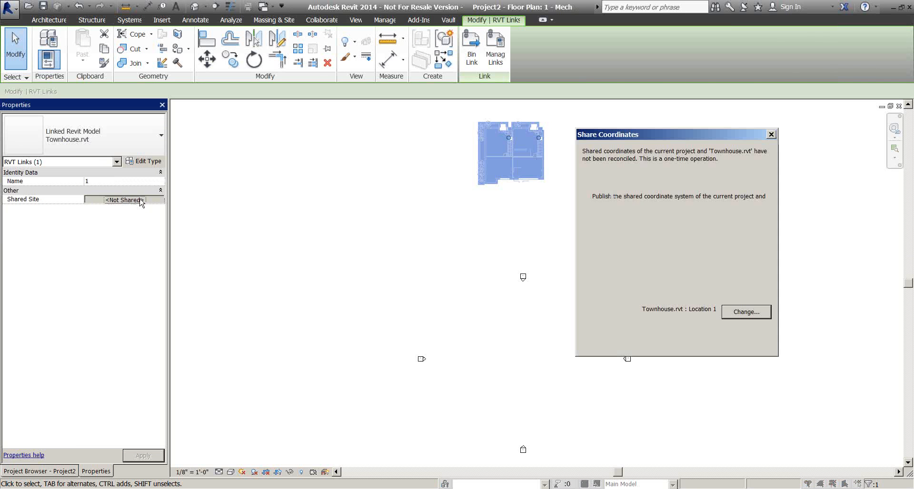
{"action": "left_click", "coordinate": [586, 247]}
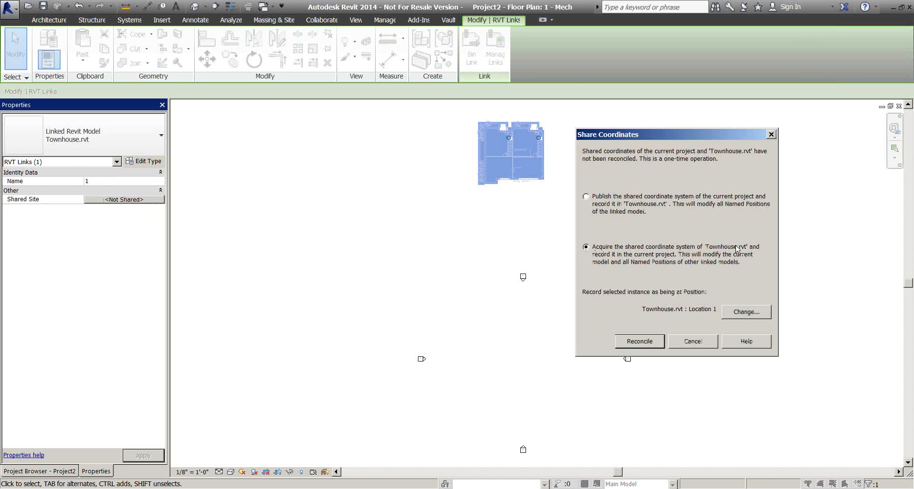
{"action": "left_click", "coordinate": [631, 343]}
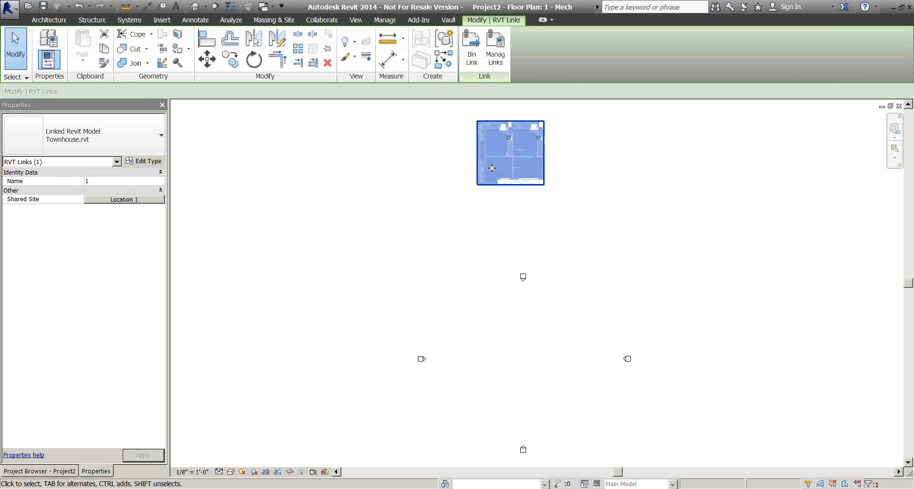
{"action": "left_click", "coordinate": [458, 211]}
Step: Move the linked townhouse instance to the shared site Lot A
{"action": "left_click", "coordinate": [495, 170]}
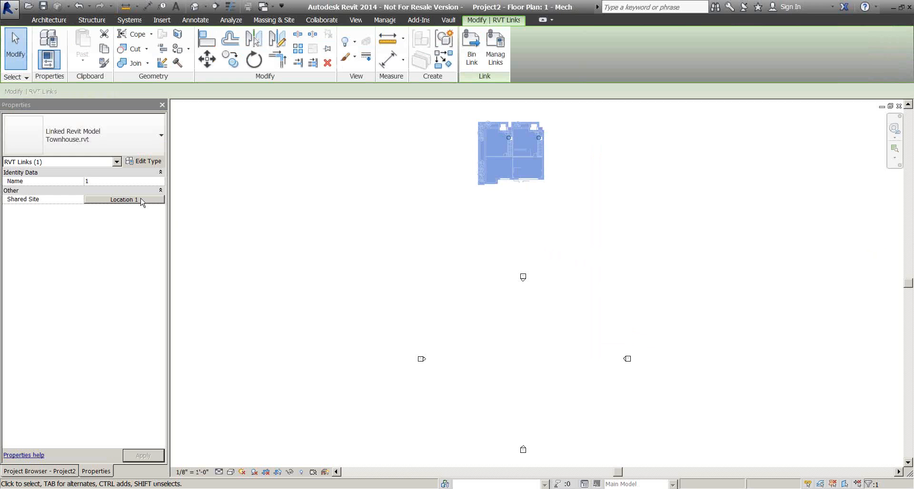
{"action": "left_click", "coordinate": [141, 200]}
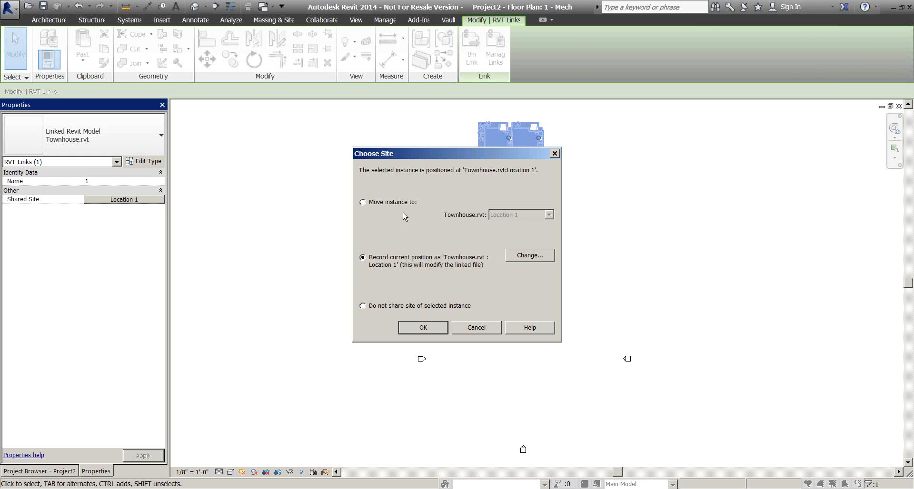
{"action": "left_click", "coordinate": [376, 205]}
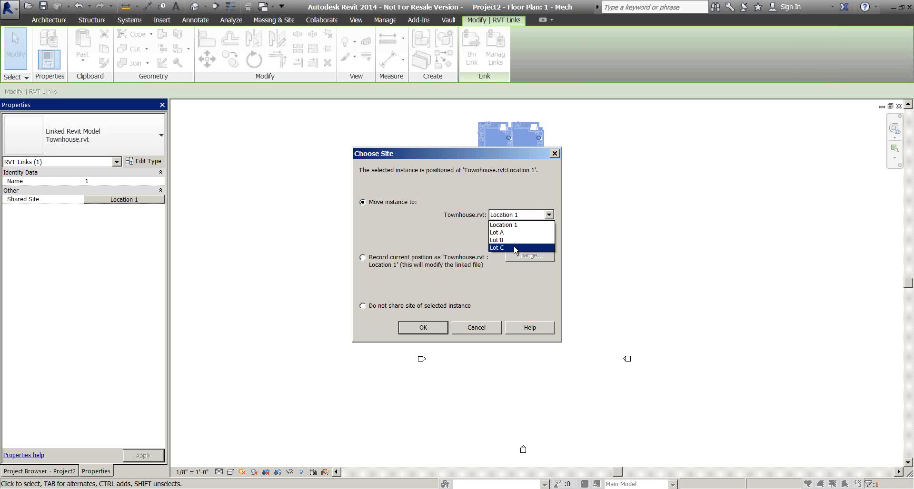
{"action": "left_click", "coordinate": [515, 234]}
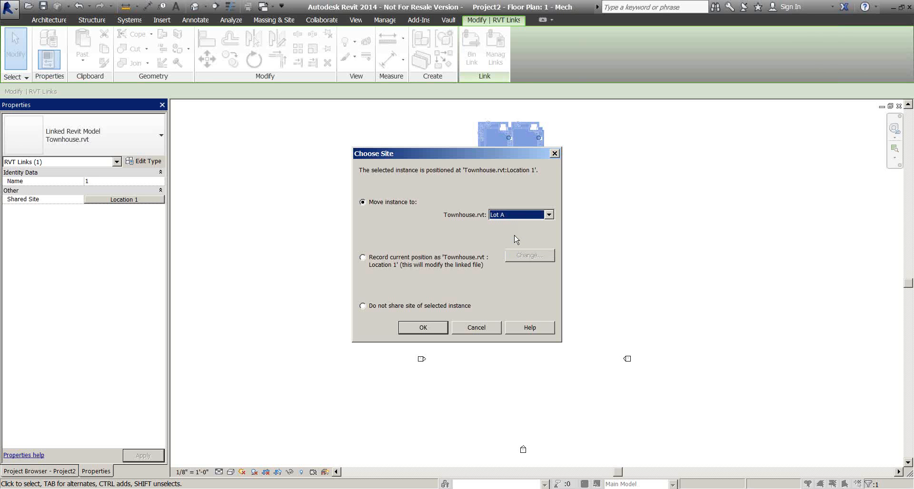
{"action": "left_click", "coordinate": [423, 328]}
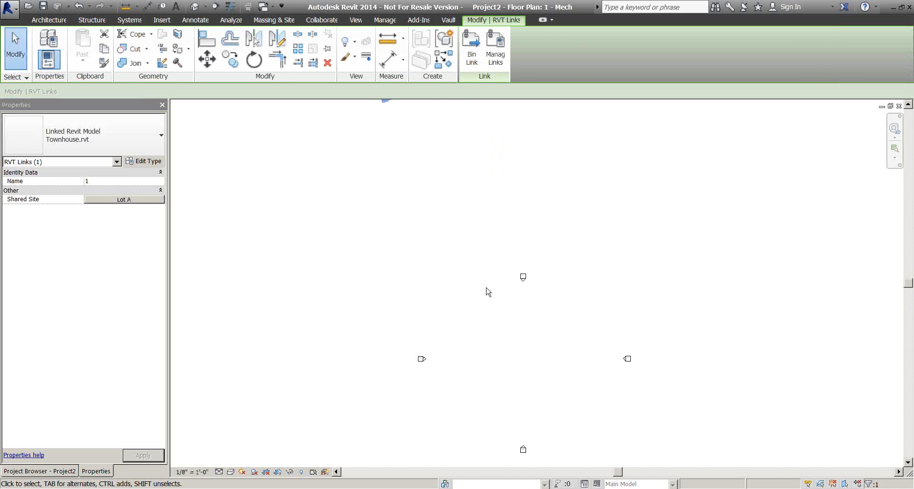
Step: Copy the Lot A townhouse link to the empty area up and to the right of it
{"action": "middle_click_drag", "start_coordinate": [488, 292], "coordinate": [486, 463]}
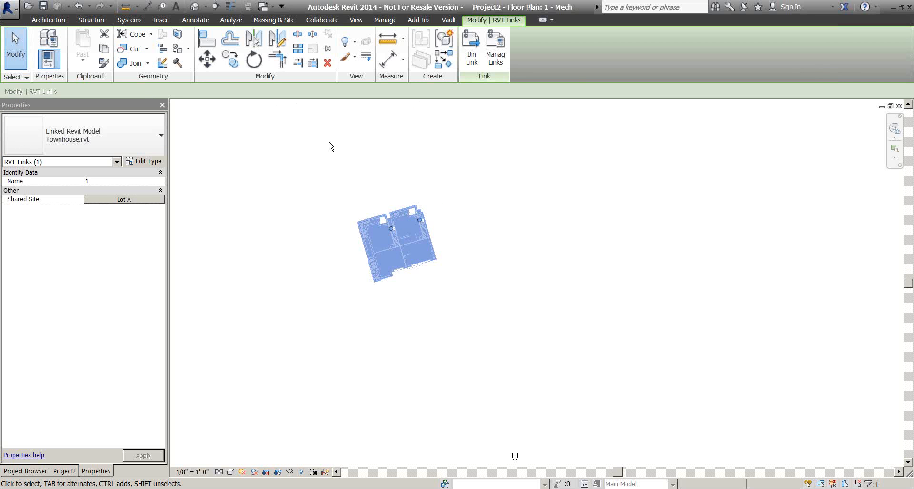
{"action": "left_click", "coordinate": [231, 59]}
{"action": "left_click", "coordinate": [348, 150]}
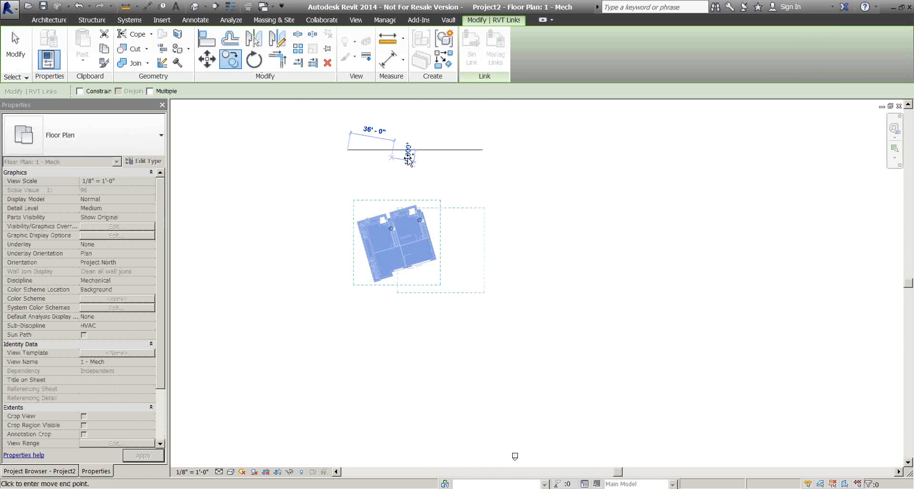
{"action": "left_click", "coordinate": [507, 117]}
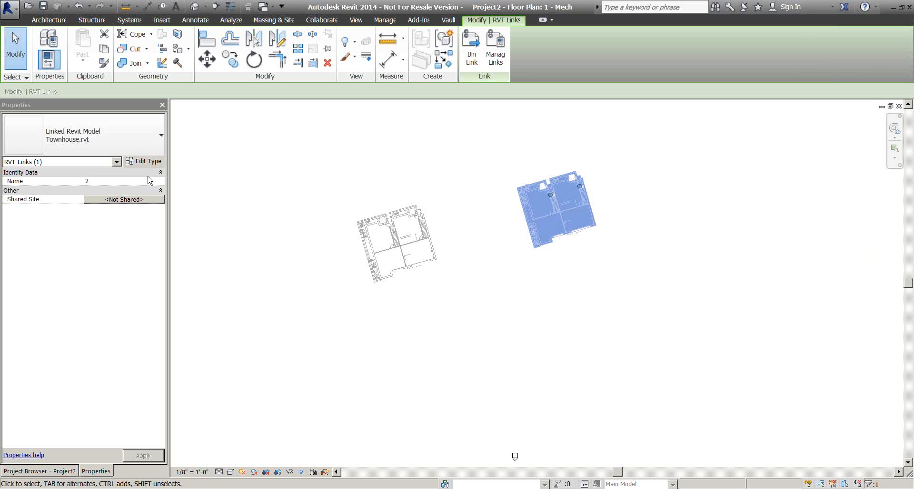
Step: Move the copied townhouse instance 2 to the shared site Lot B
{"action": "left_click", "coordinate": [125, 200]}
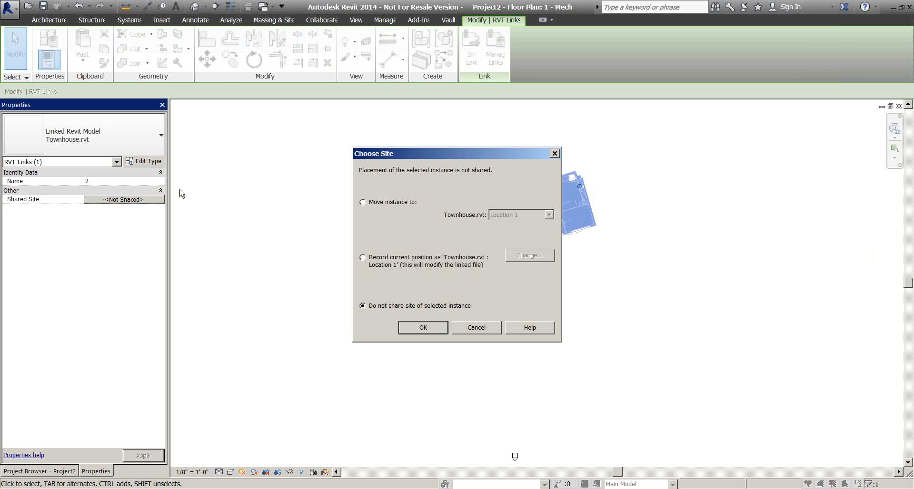
{"action": "left_click", "coordinate": [395, 204]}
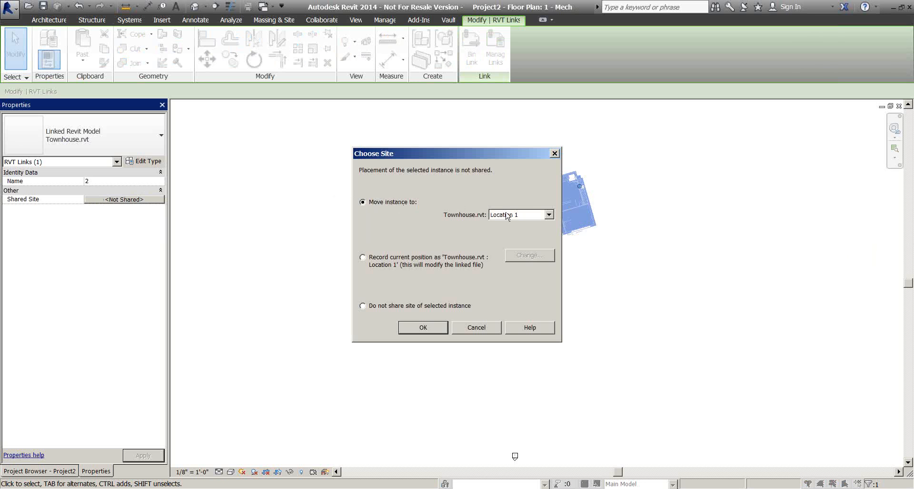
{"action": "left_click", "coordinate": [533, 217]}
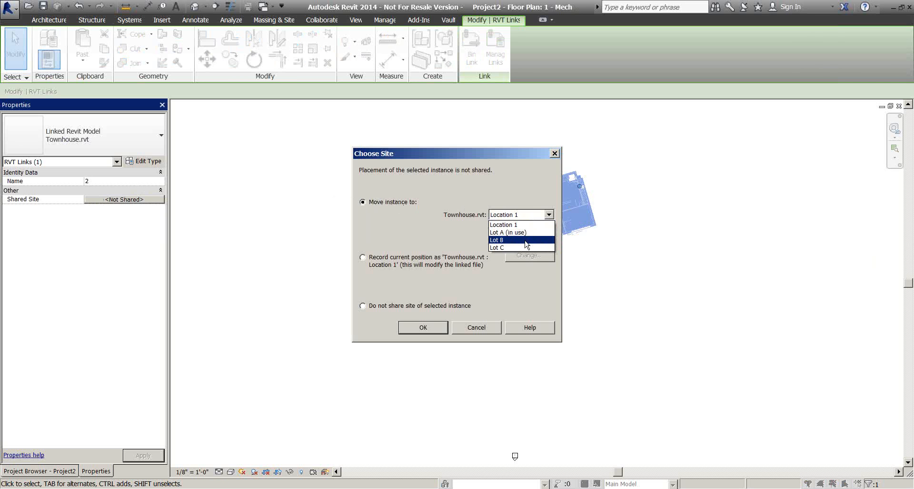
{"action": "left_click", "coordinate": [526, 244]}
{"action": "left_click", "coordinate": [426, 328]}
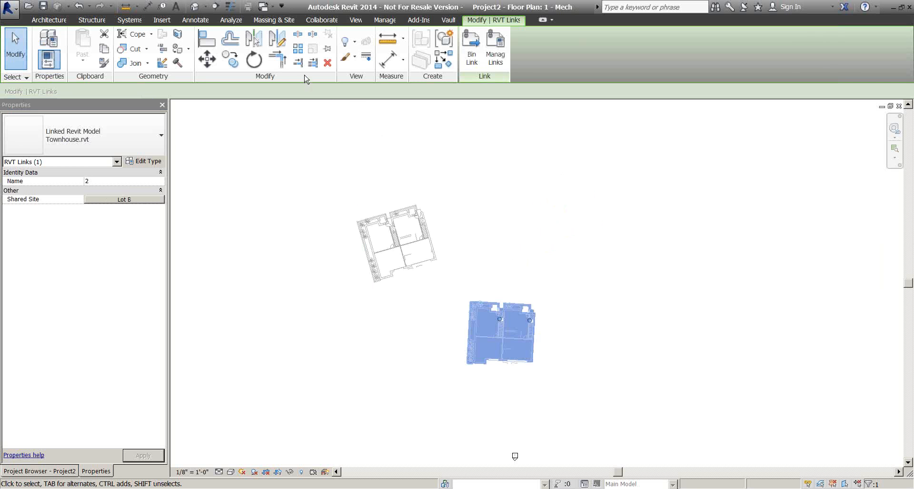
Step: Copy the Lot B townhouse link to the empty area far to its lower right
{"action": "left_click", "coordinate": [233, 60]}
{"action": "left_click", "coordinate": [488, 287]}
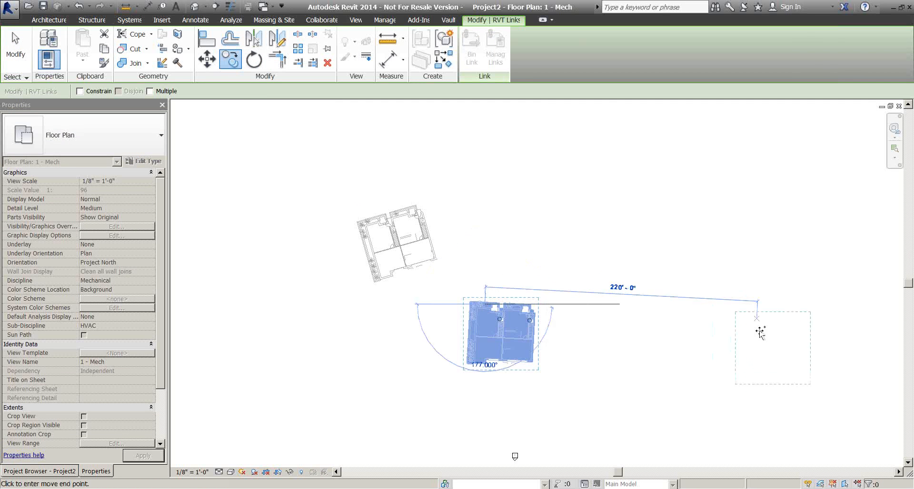
{"action": "left_click", "coordinate": [792, 372]}
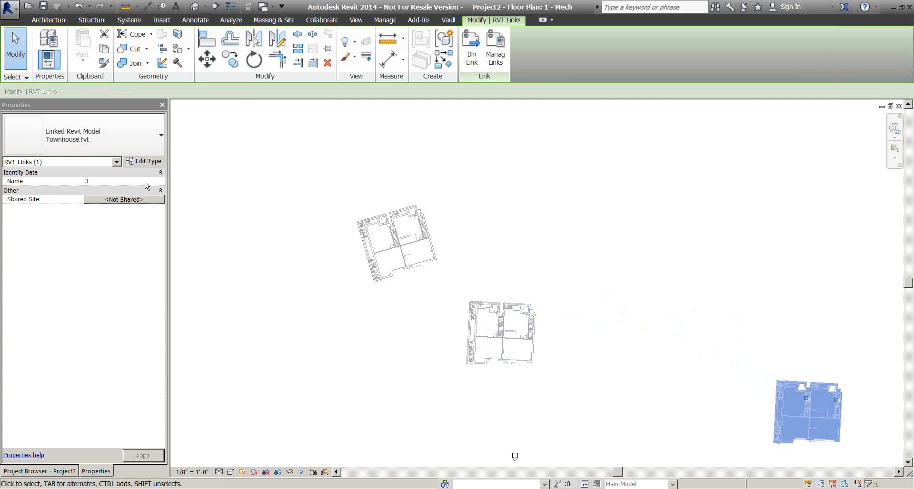
Step: Move the newly copied townhouse instance 3 to the shared site Lot C and deselect it
{"action": "left_click", "coordinate": [138, 200]}
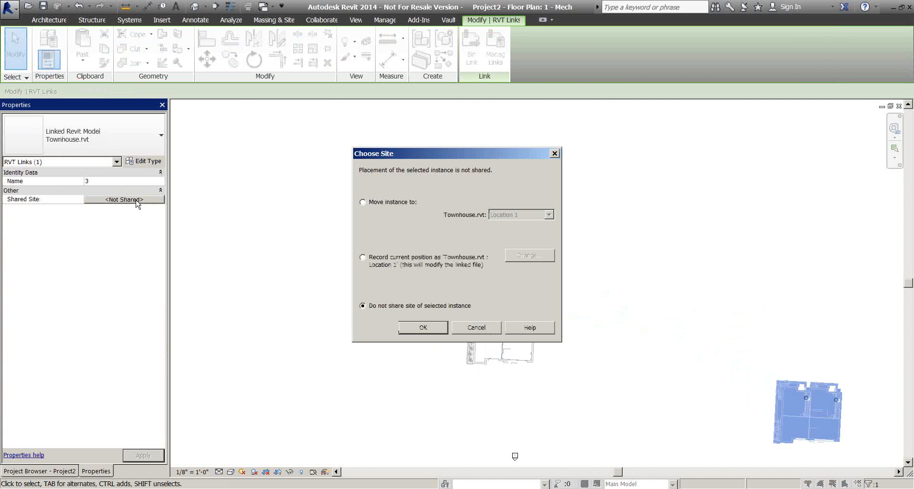
{"action": "left_click", "coordinate": [393, 203]}
{"action": "left_click", "coordinate": [529, 215]}
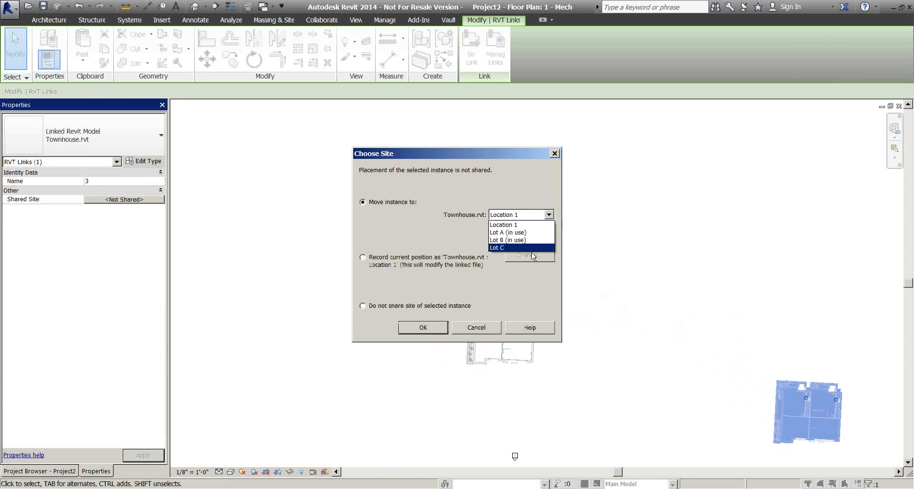
{"action": "left_click", "coordinate": [531, 247]}
{"action": "left_click", "coordinate": [545, 215]}
{"action": "left_click", "coordinate": [520, 248]}
{"action": "left_click", "coordinate": [439, 328]}
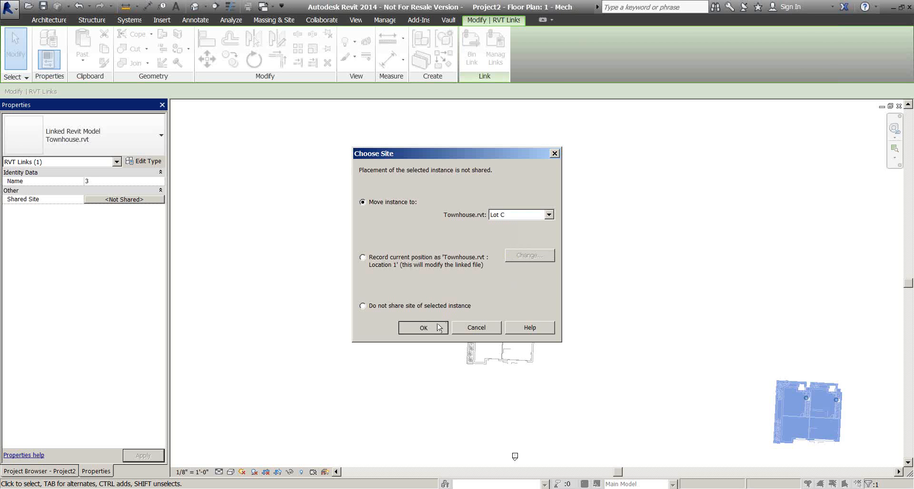
{"action": "left_click", "coordinate": [660, 268]}
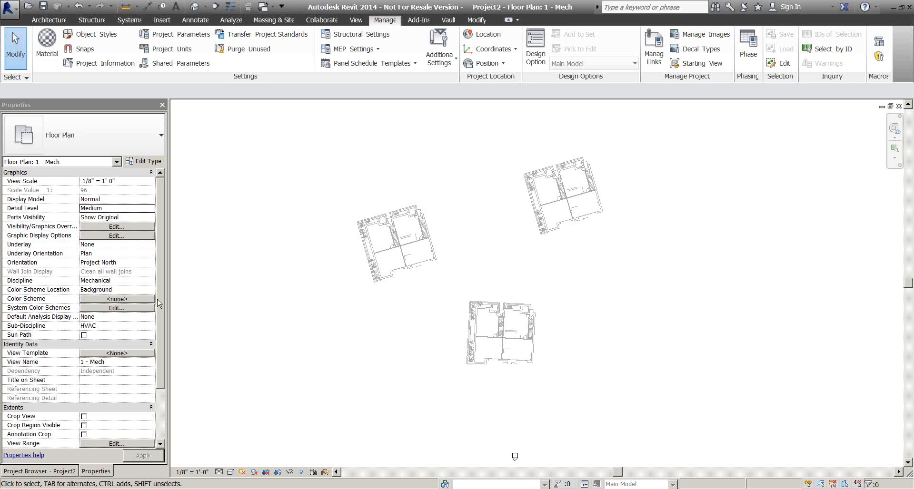
Step: Set the orientation of the 1 - Mech floor plan to True North and apply it
{"action": "left_click", "coordinate": [151, 263]}
{"action": "left_click", "coordinate": [150, 263]}
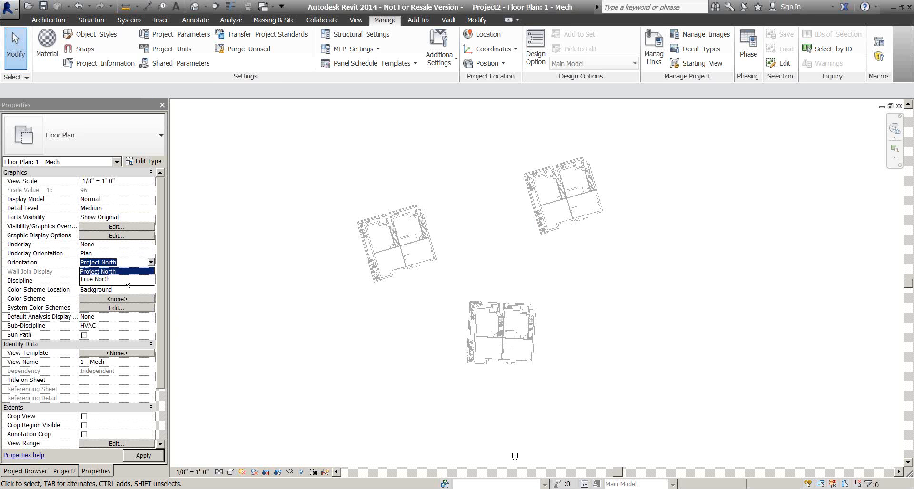
{"action": "left_click", "coordinate": [125, 280]}
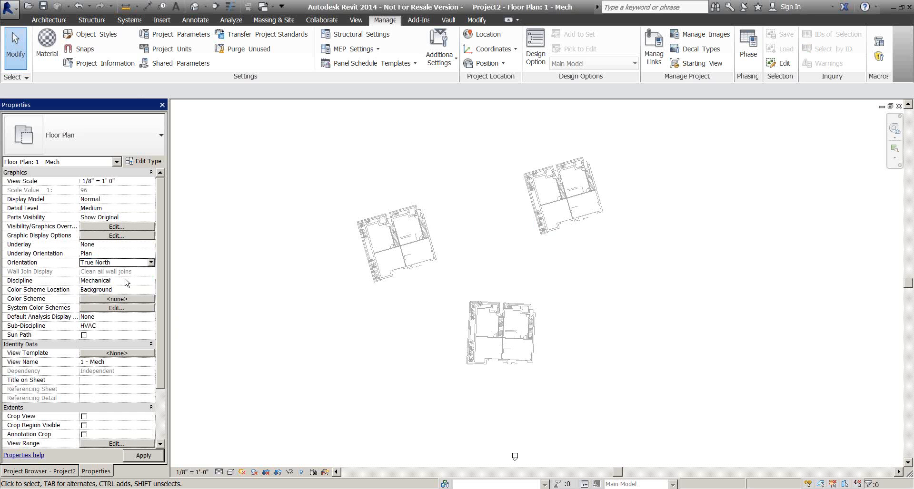
{"action": "left_click", "coordinate": [143, 456]}
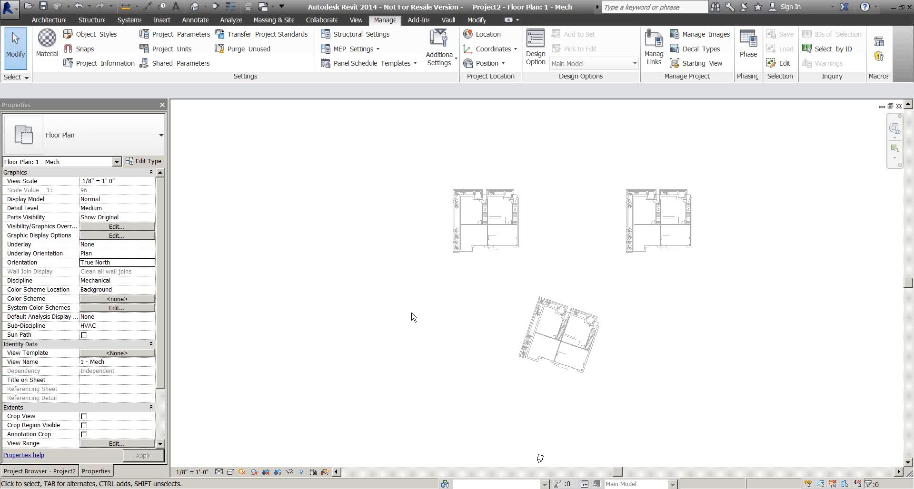
{"action": "middle_click_drag", "start_coordinate": [412, 306], "coordinate": [370, 323]}
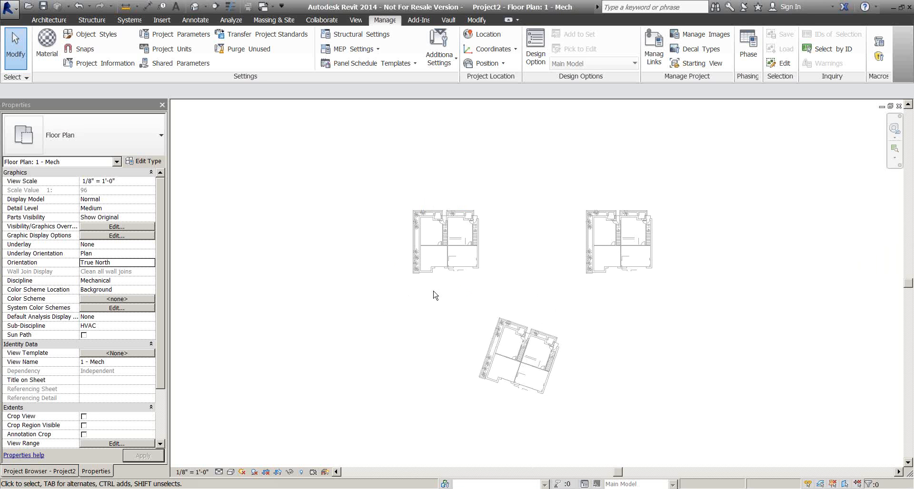
Step: Link Townhouse-Site.rvt into the project with Auto - By Shared Coordinates positioning and dismiss the nested links notice
{"action": "key", "text": "z"}
{"action": "key", "text": "r"}
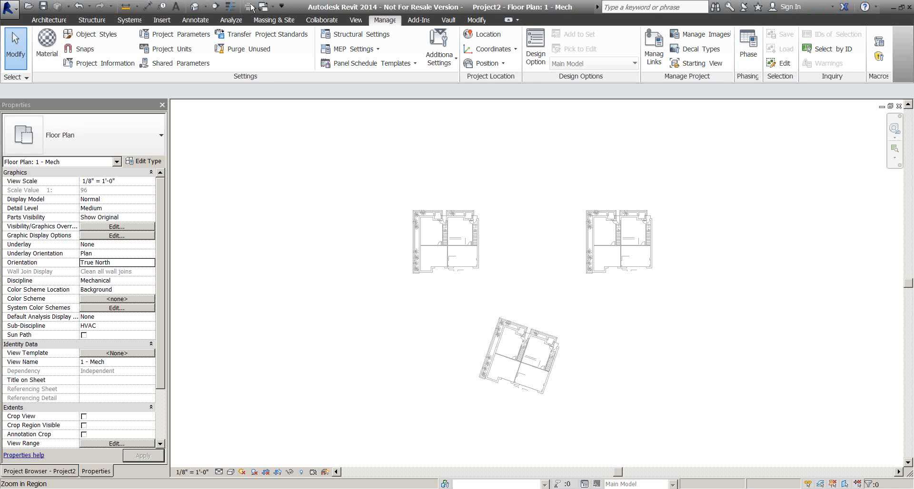
{"action": "left_click", "coordinate": [160, 20]}
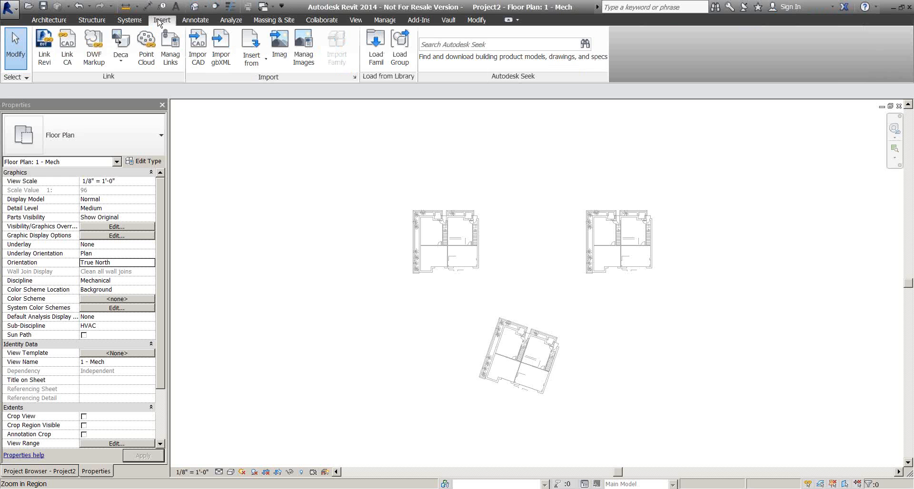
{"action": "left_click", "coordinate": [46, 56]}
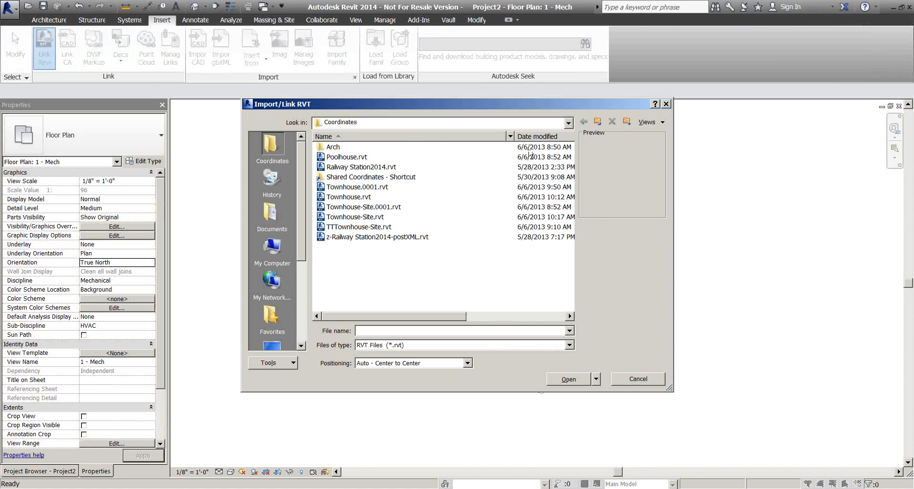
{"action": "left_click", "coordinate": [541, 137]}
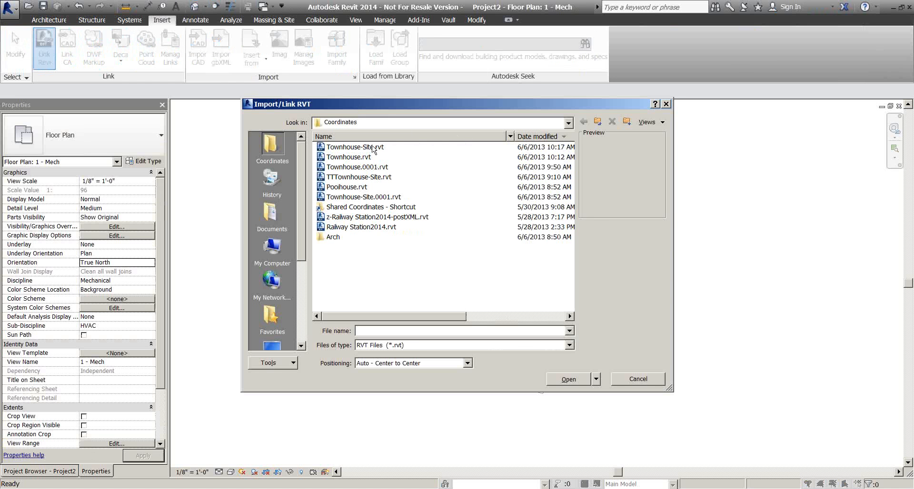
{"action": "left_click", "coordinate": [374, 147]}
{"action": "left_click", "coordinate": [440, 363]}
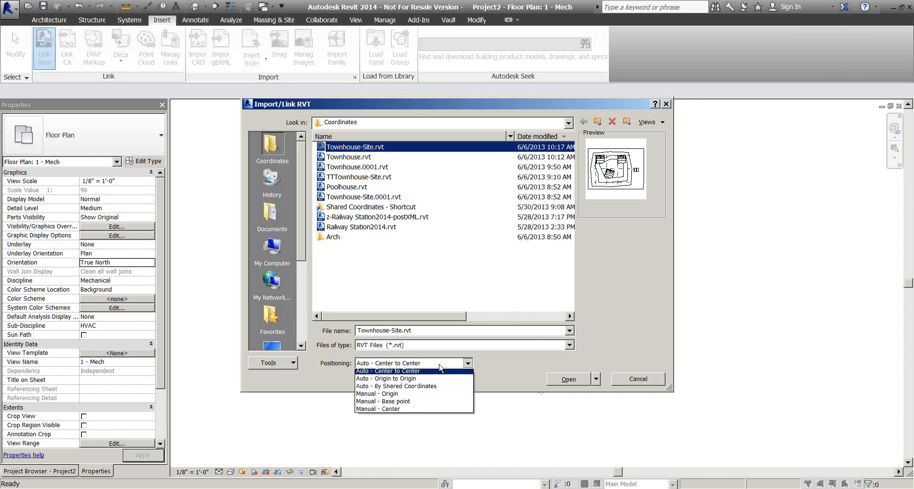
{"action": "left_click", "coordinate": [431, 389]}
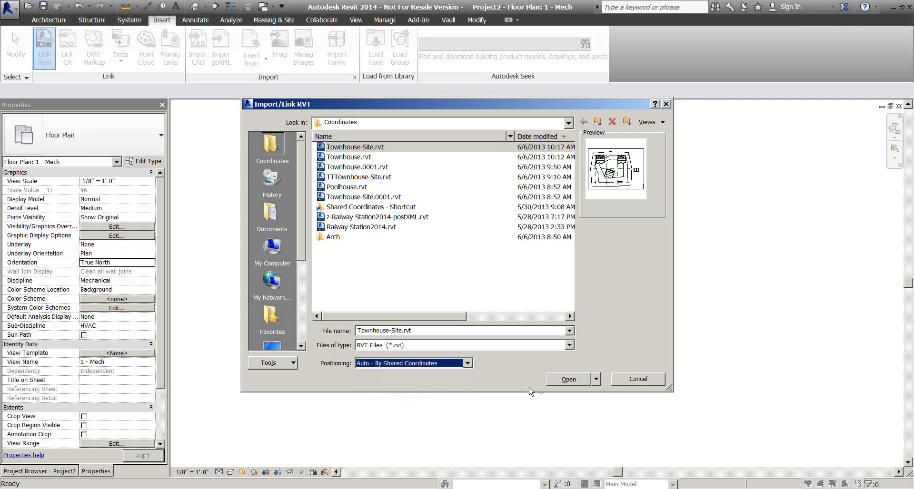
{"action": "left_click", "coordinate": [569, 380]}
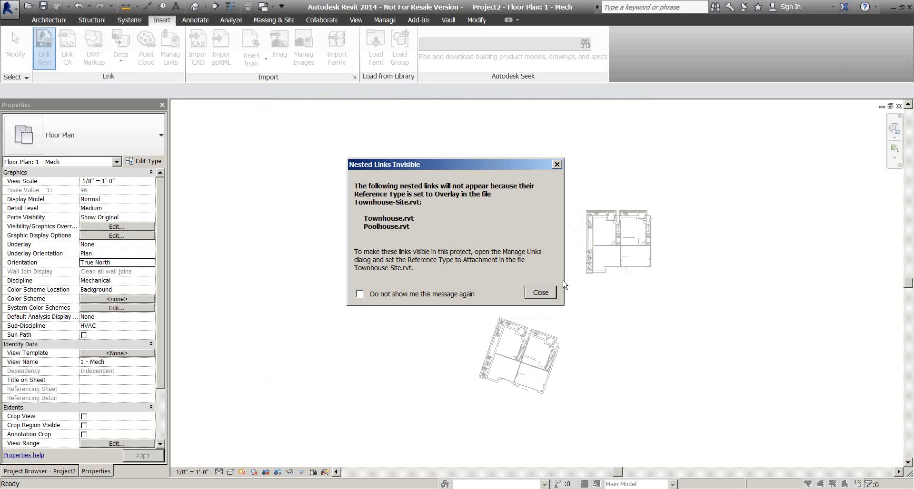
{"action": "left_click", "coordinate": [540, 293]}
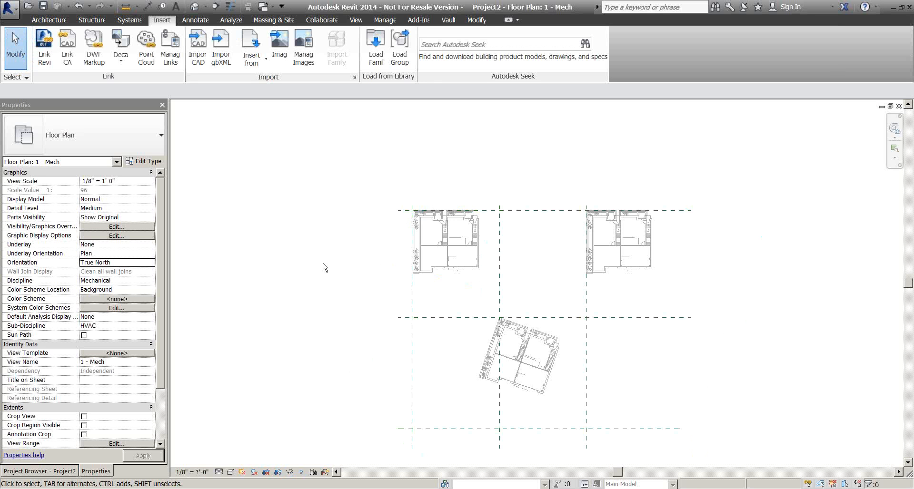
{"action": "scroll", "coordinate": [536, 279], "scroll_direction": "up", "scroll_amount": 3}
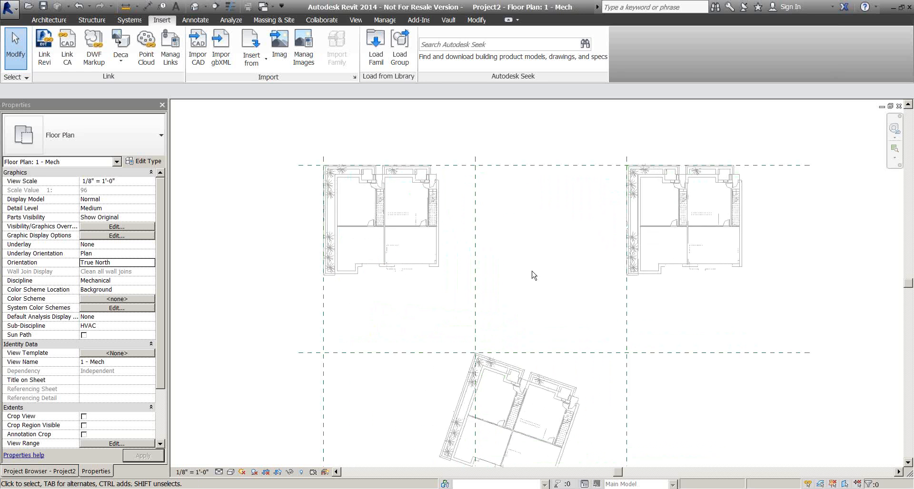
{"action": "scroll", "coordinate": [545, 287], "scroll_direction": "up", "scroll_amount": 1}
{"action": "middle_click_drag", "start_coordinate": [553, 292], "coordinate": [538, 255]}
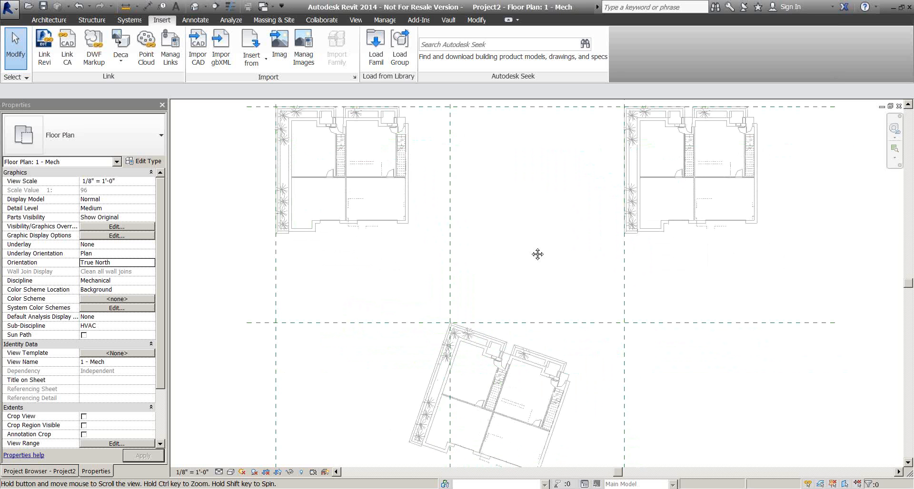
{"action": "middle_click_drag", "start_coordinate": [700, 348], "coordinate": [665, 363]}
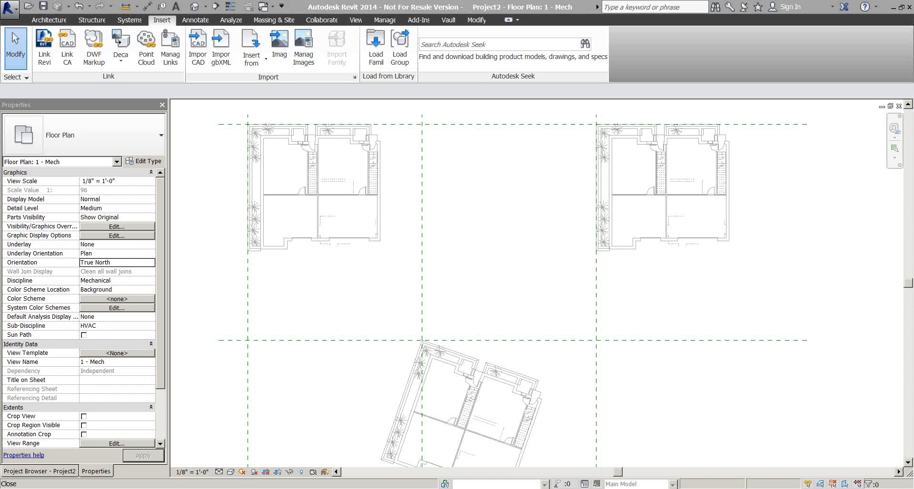
Step: Switch to the PowerPoint slide show on using coordinates in Revit
{"action": "key", "text": "alt+Tab"}
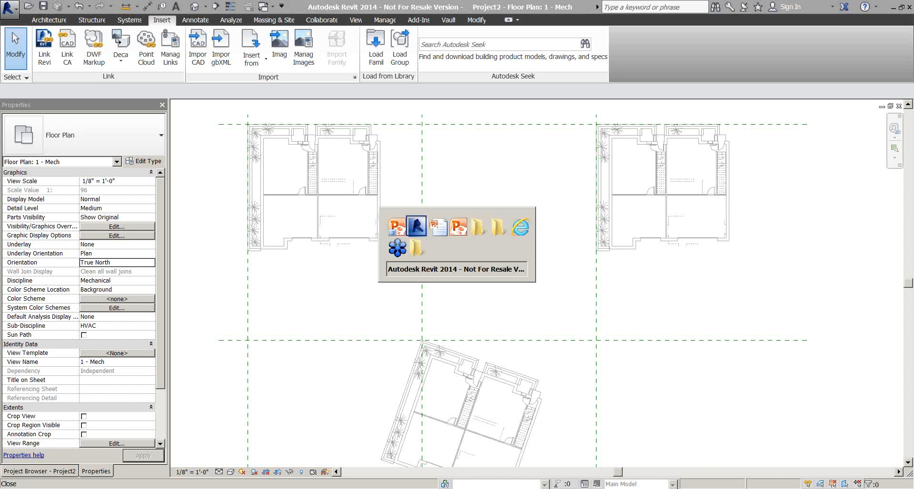
{"action": "key", "text": "alt+Tab"}
{"action": "key", "text": "alt+Tab"}
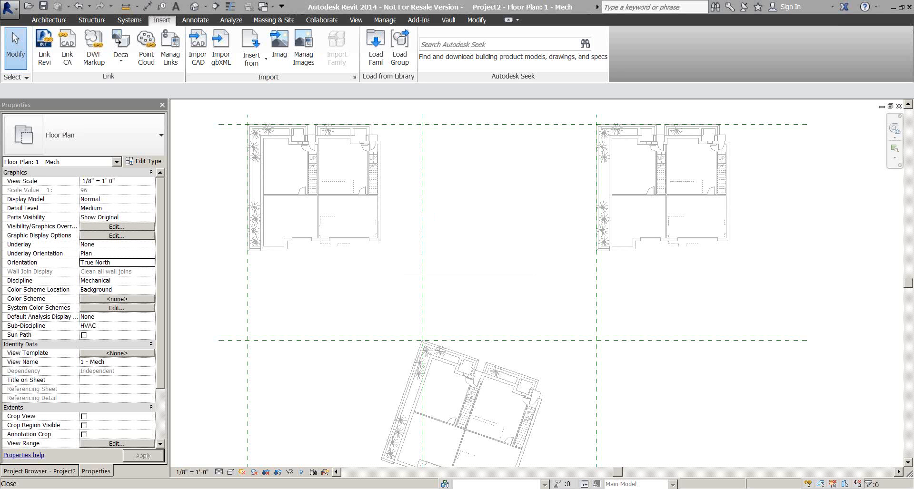
{"action": "key", "text": "alt+Tab"}
{"action": "key", "text": "alt+Tab"}
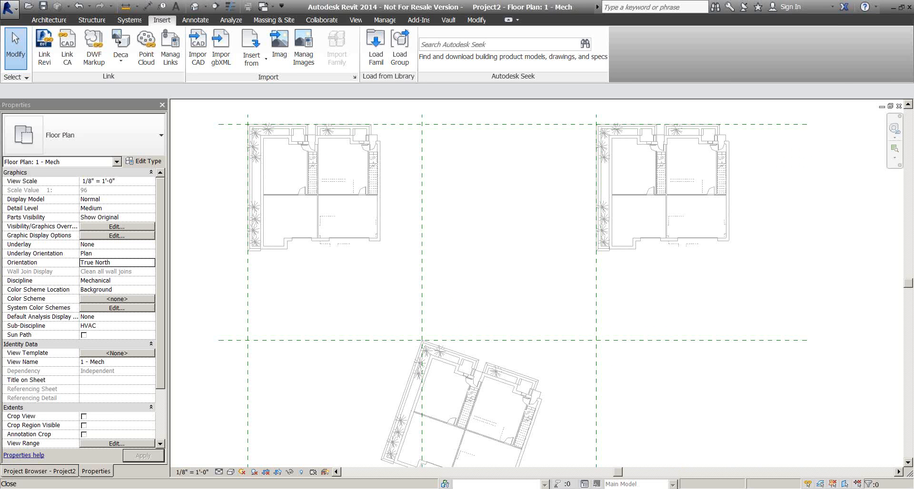
{"action": "key", "text": "alt+Tab"}
{"action": "key", "text": "alt+Tab"}
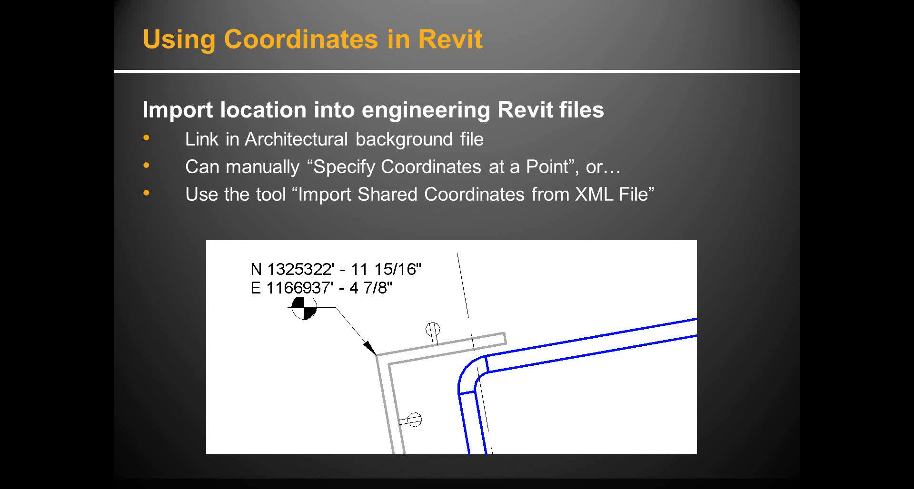
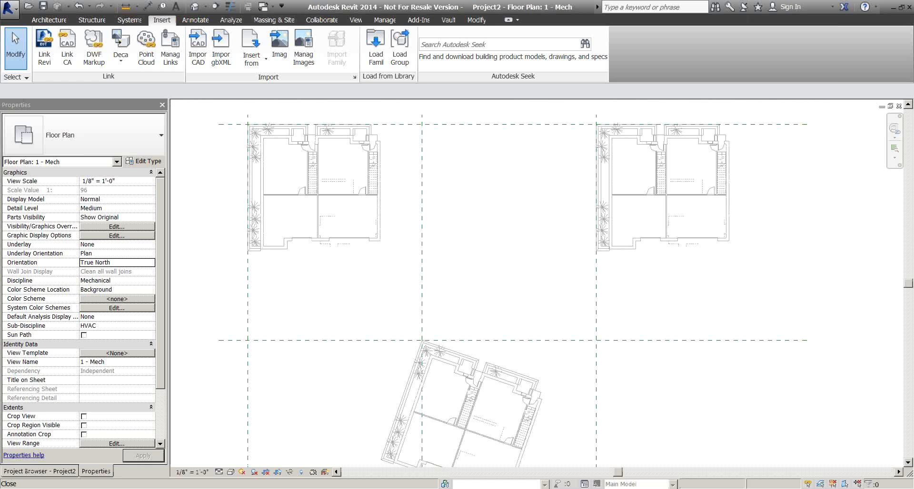
Step: Close Project2 in Revit and start a new mechanical project
{"action": "left_click", "coordinate": [900, 106]}
{"action": "key", "text": "Return"}
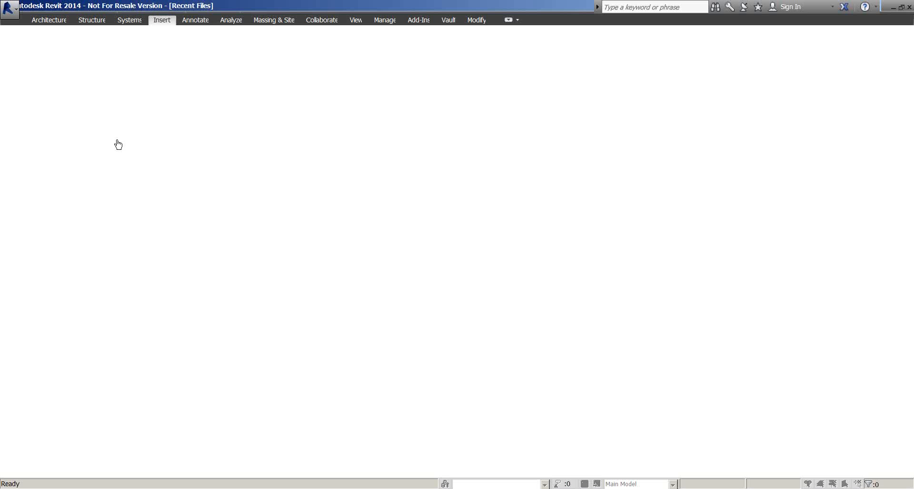
{"action": "left_click", "coordinate": [118, 144]}
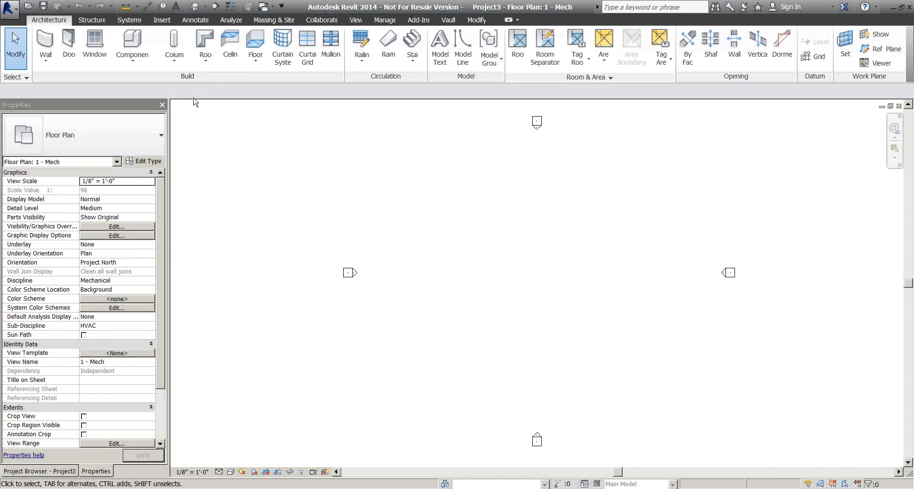
Step: Open Railway Station2014.rvt from the Coordinates folder and view the model in the default 3D view
{"action": "key", "text": "ctrl+o"}
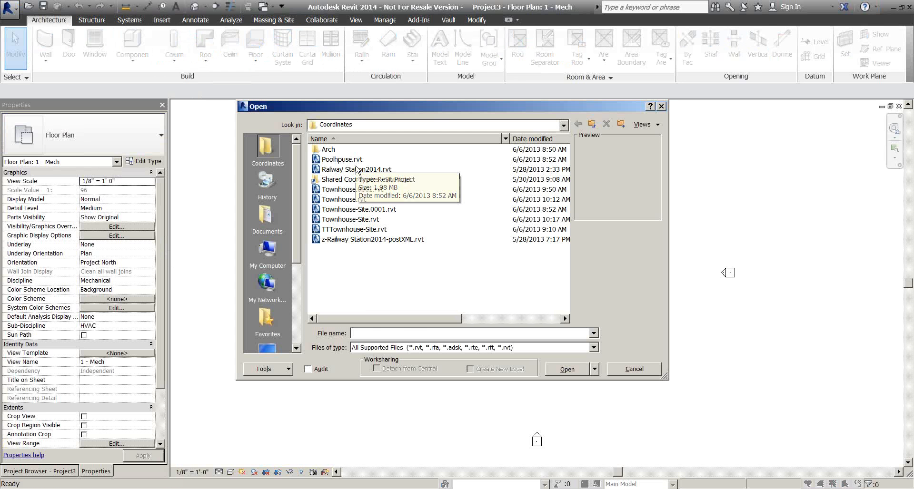
{"action": "left_click", "coordinate": [358, 170]}
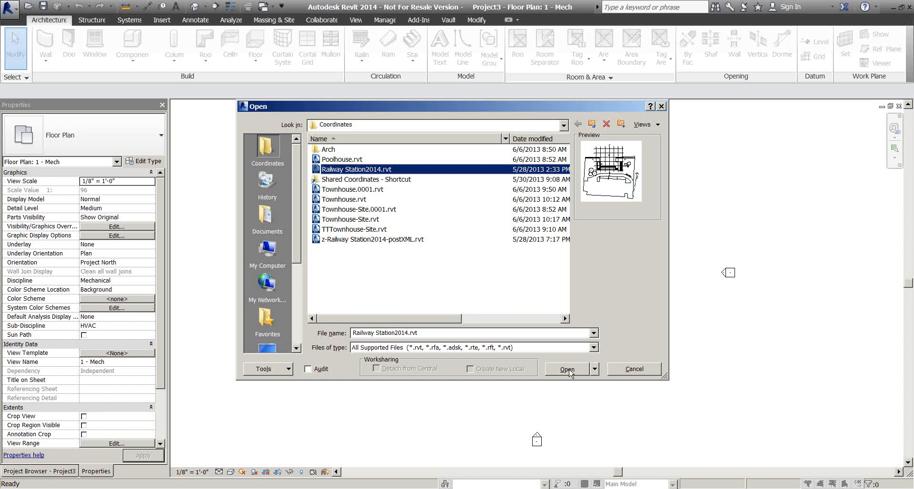
{"action": "left_click", "coordinate": [567, 370]}
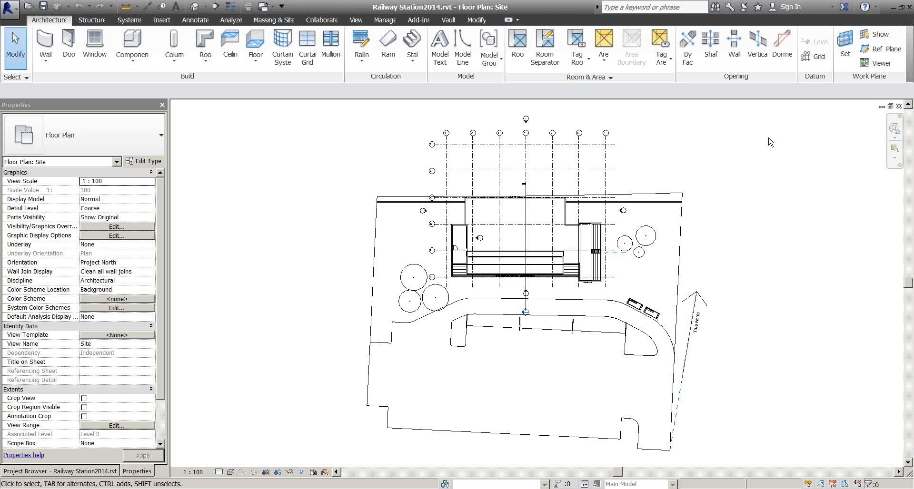
{"action": "left_click", "coordinate": [207, 8]}
{"action": "left_click", "coordinate": [197, 7]}
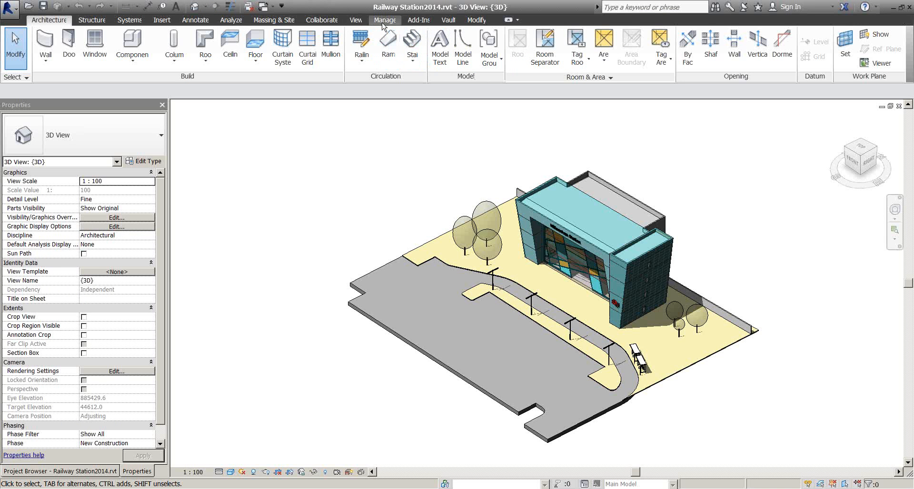
Step: Close Railway Station2014 and open z-Railway Station2014-postXML.rvt from the Coordinates folder
{"action": "left_click", "coordinate": [899, 106]}
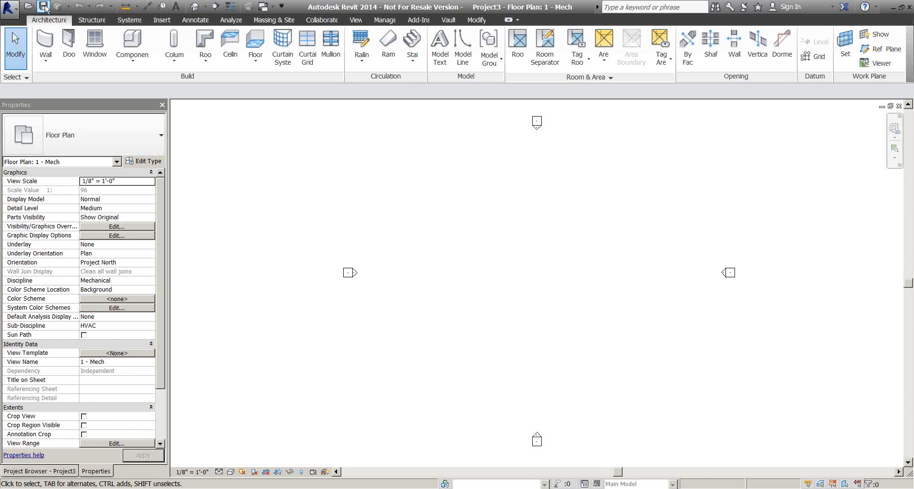
{"action": "left_click", "coordinate": [28, 6]}
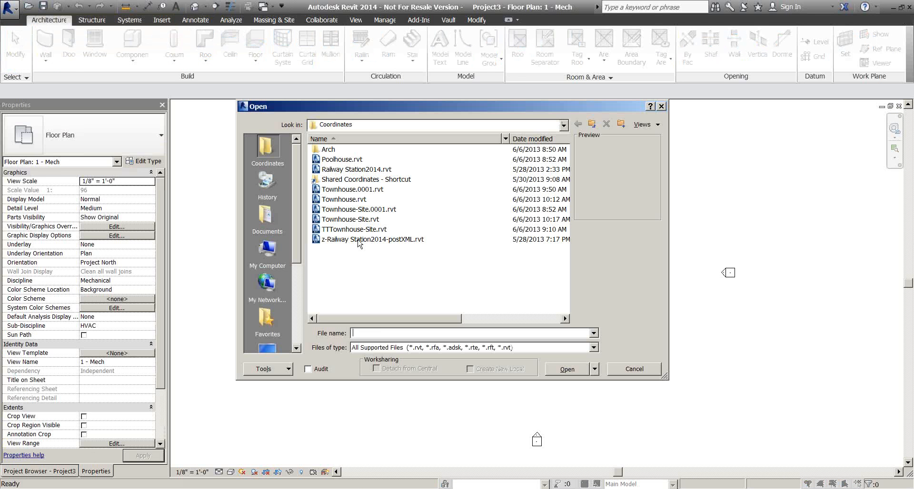
{"action": "left_click", "coordinate": [358, 240]}
{"action": "left_click", "coordinate": [583, 375]}
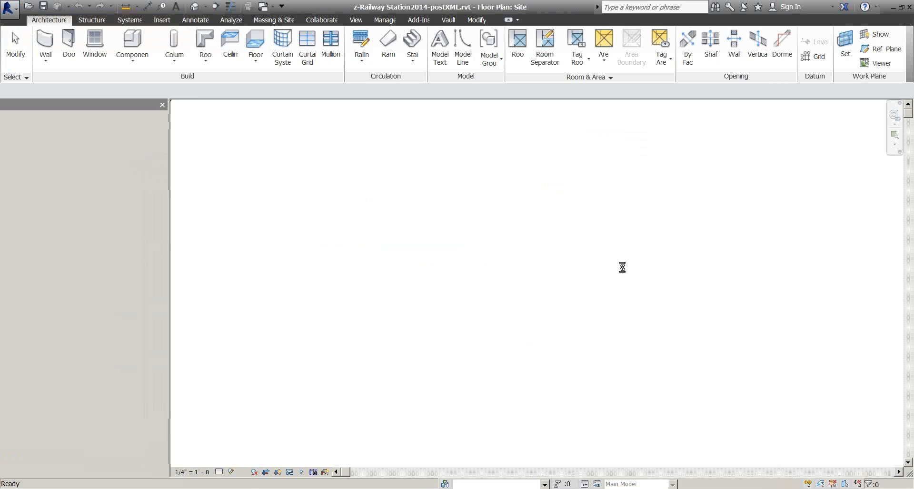
Step: Place a Spot Coordinate with leader and shoulder on the station building's upper-left outer wall corner in the Site plan, and end the command
{"action": "middle_click_drag", "start_coordinate": [339, 215], "coordinate": [346, 260]}
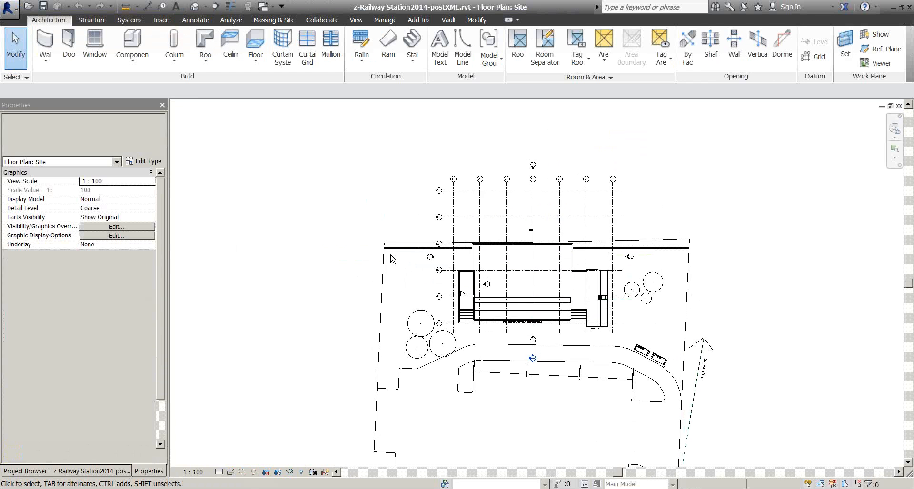
{"action": "scroll", "coordinate": [471, 243], "scroll_direction": "up", "scroll_amount": 6}
{"action": "middle_click_drag", "start_coordinate": [509, 240], "coordinate": [455, 288]}
{"action": "scroll", "coordinate": [445, 277], "scroll_direction": "up", "scroll_amount": 3}
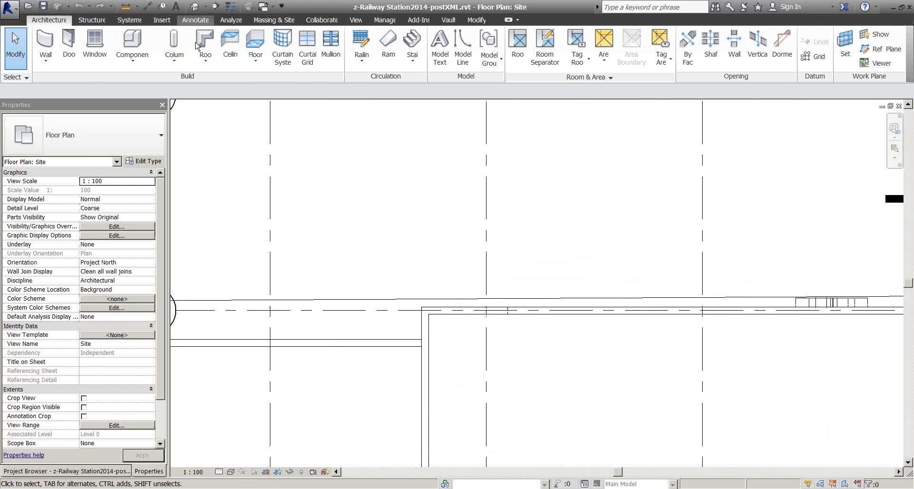
{"action": "left_click", "coordinate": [195, 20]}
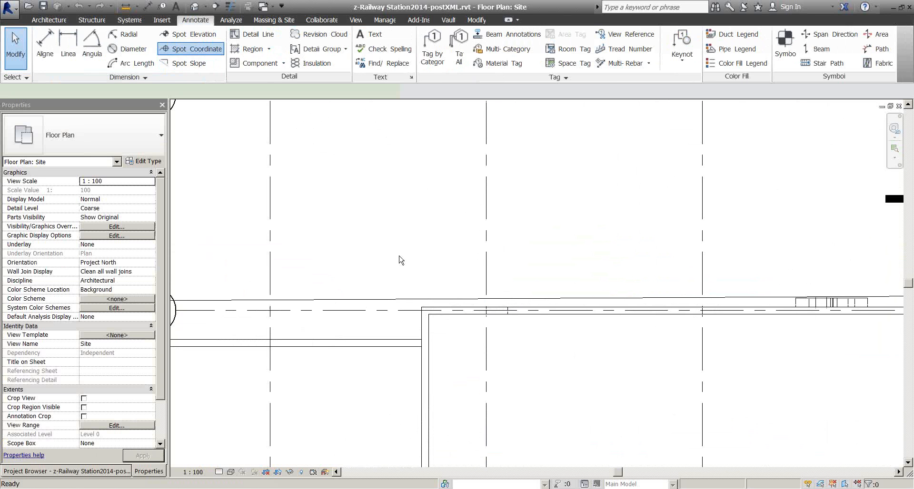
{"action": "left_click", "coordinate": [422, 307]}
{"action": "left_click", "coordinate": [339, 171]}
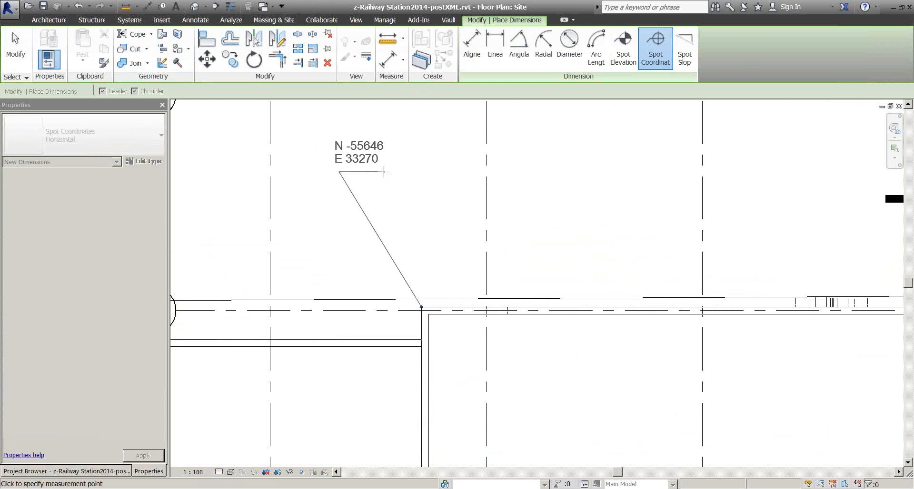
{"action": "left_click", "coordinate": [405, 171]}
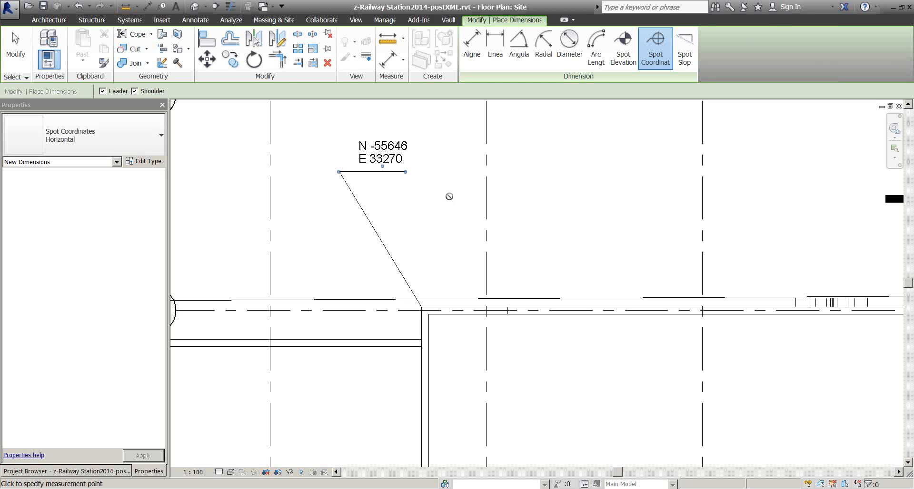
{"action": "key", "text": "Escape"}
{"action": "key", "text": "Escape"}
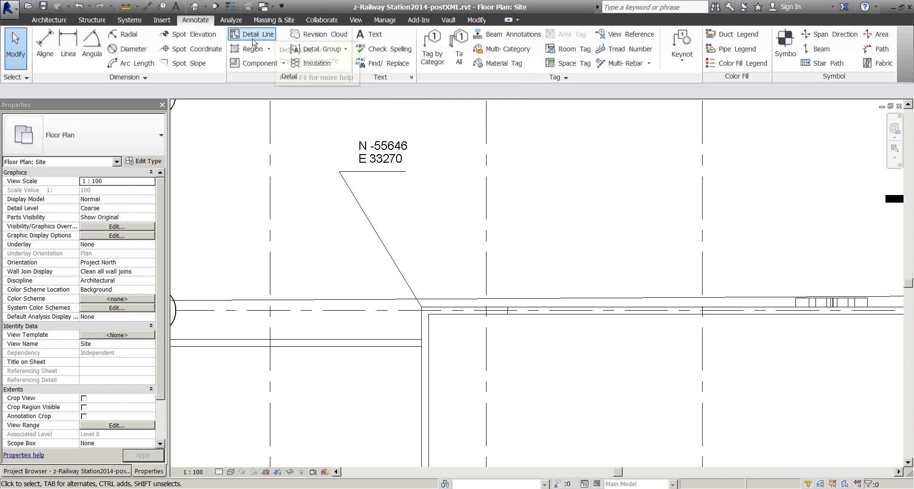
Step: Examine the sites defined in the project's location settings, select the MySharedRefPnt site, and confirm the dialog
{"action": "left_click", "coordinate": [379, 21]}
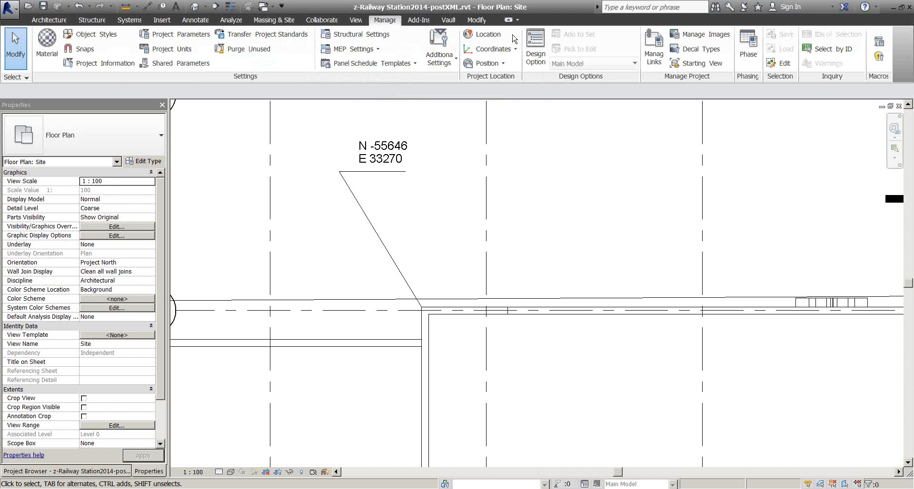
{"action": "left_click", "coordinate": [481, 39]}
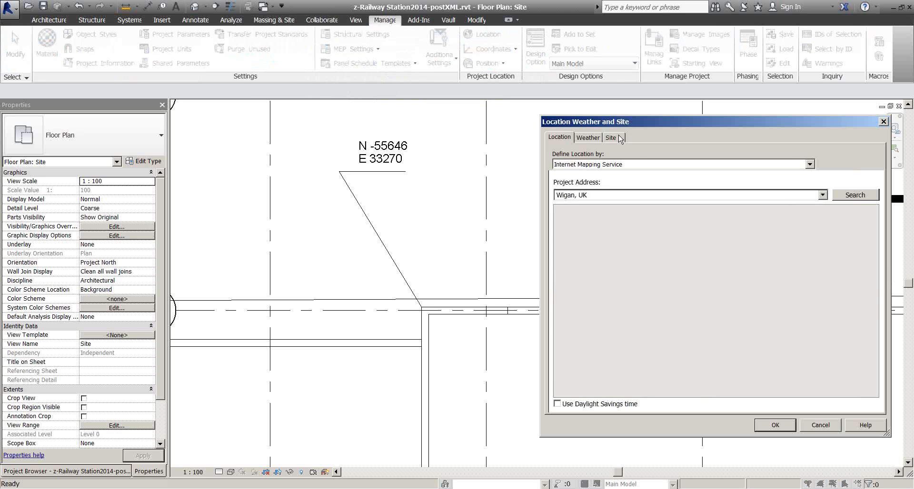
{"action": "left_click", "coordinate": [618, 139]}
{"action": "left_click", "coordinate": [576, 198]}
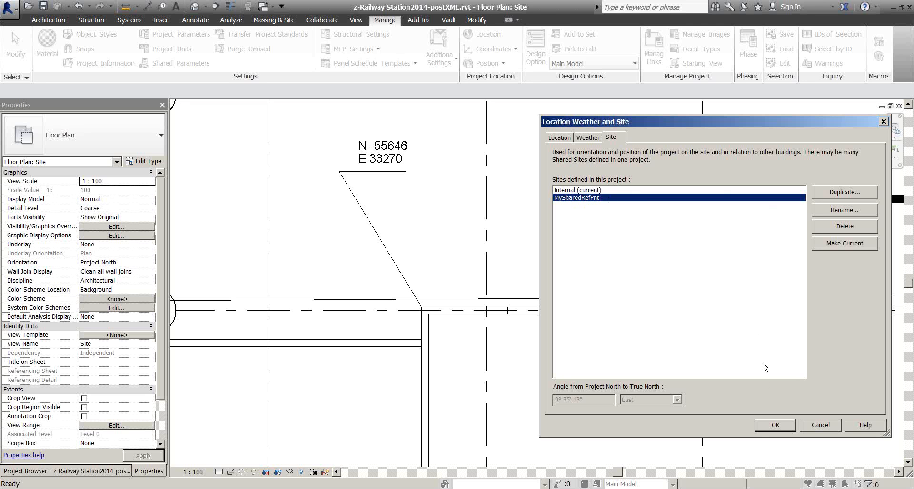
{"action": "left_click", "coordinate": [762, 427]}
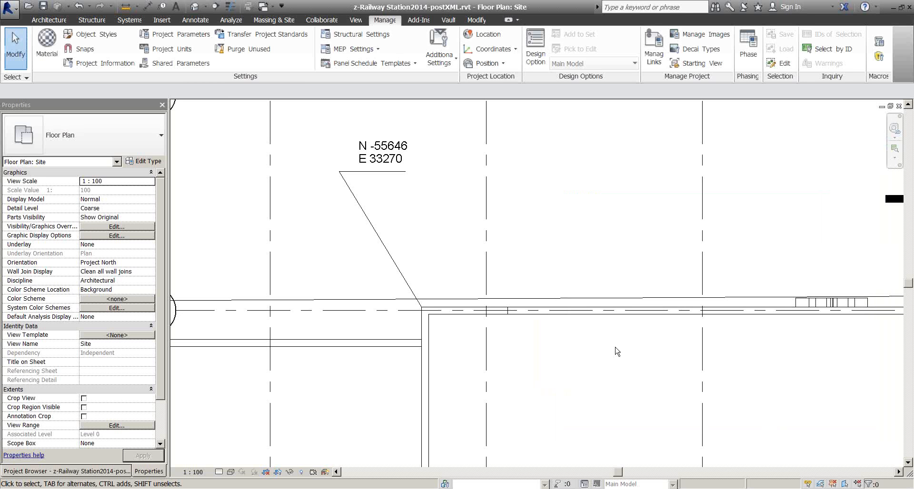
Step: Make MySharedRefPnt the project's current site, confirm the dialog, and inspect the spot coordinate at the building corner
{"action": "middle_click_drag", "start_coordinate": [452, 205], "coordinate": [424, 231]}
{"action": "middle_click_drag", "start_coordinate": [515, 258], "coordinate": [458, 241]}
{"action": "scroll", "coordinate": [455, 236], "scroll_direction": "down", "scroll_amount": 2}
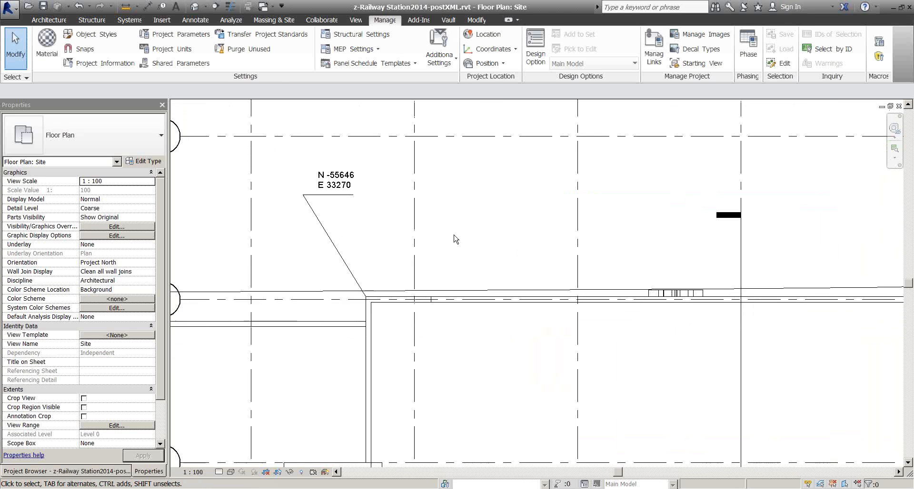
{"action": "scroll", "coordinate": [454, 239], "scroll_direction": "down", "scroll_amount": 2}
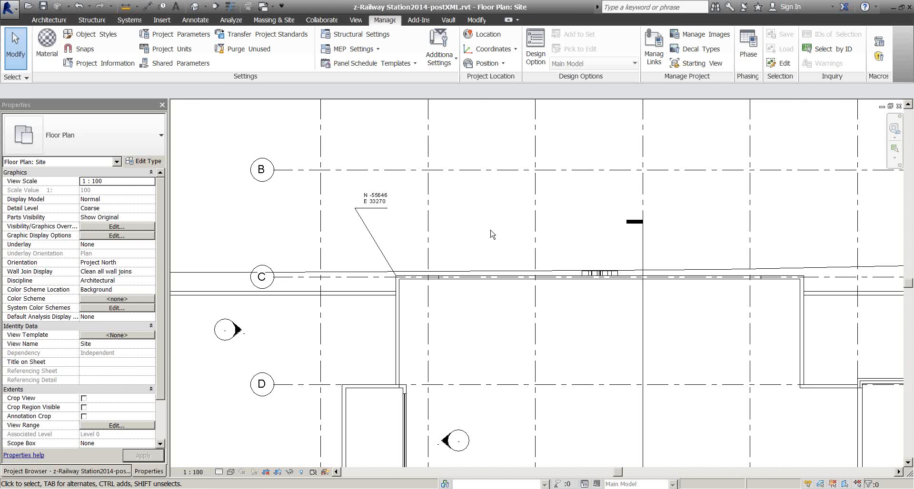
{"action": "left_click", "coordinate": [498, 35]}
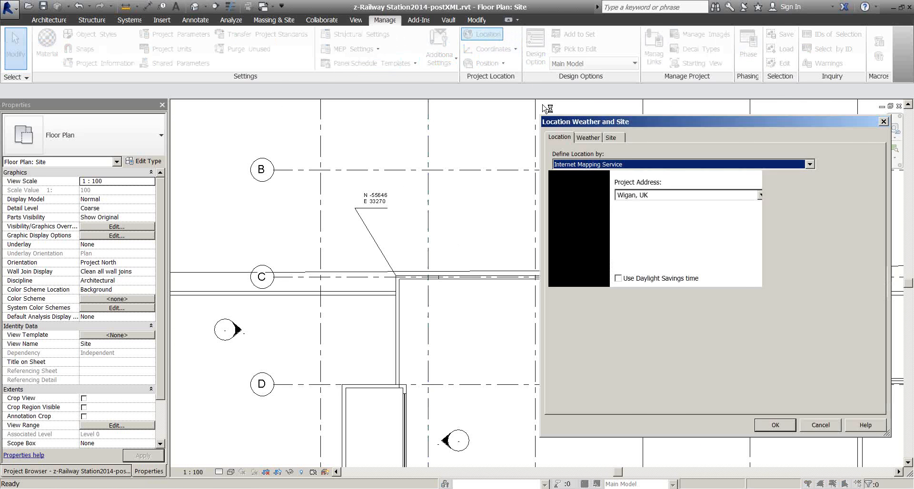
{"action": "left_click", "coordinate": [611, 137]}
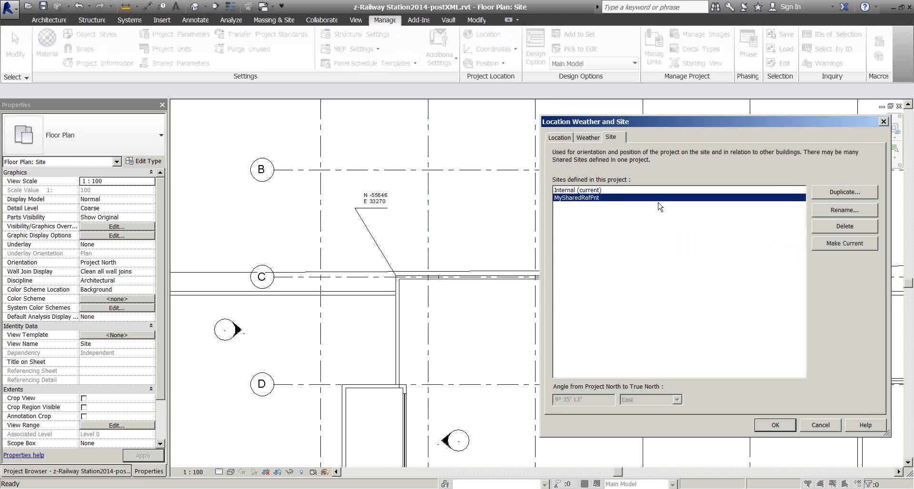
{"action": "left_click", "coordinate": [846, 244]}
{"action": "left_click", "coordinate": [774, 426]}
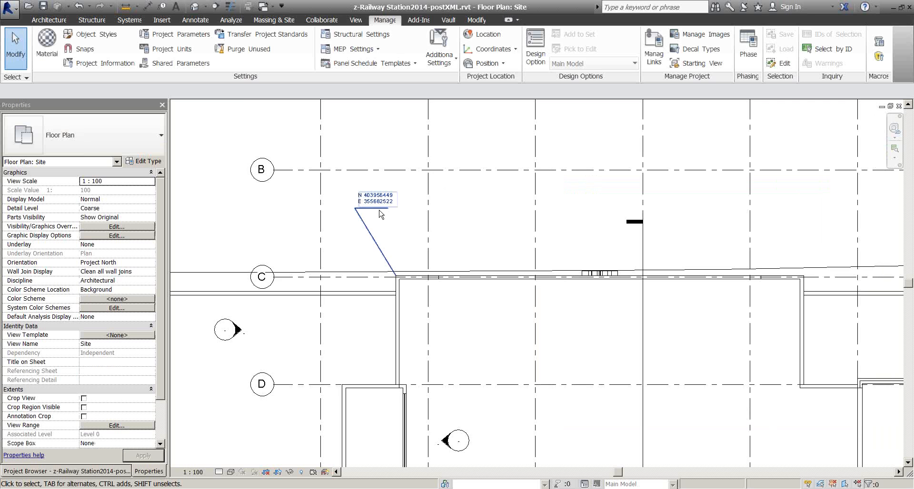
{"action": "scroll", "coordinate": [379, 212], "scroll_direction": "up", "scroll_amount": 6}
{"action": "middle_click_drag", "start_coordinate": [470, 260], "coordinate": [483, 315]}
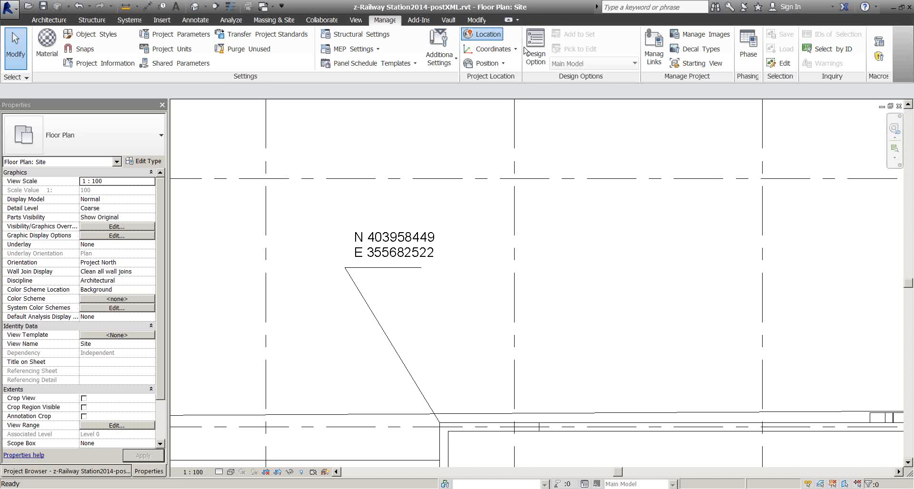
Step: Examine the project's geographic location around Wigan, UK on the Internet Mapping Service map
{"action": "left_click", "coordinate": [483, 35]}
{"action": "left_click_drag", "start_coordinate": [586, 127], "coordinate": [384, 107]}
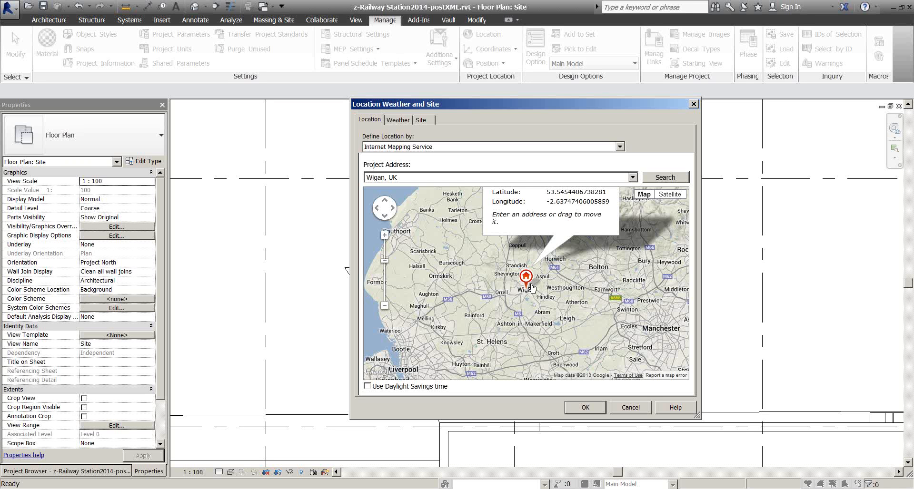
{"action": "scroll", "coordinate": [530, 284], "scroll_direction": "up", "scroll_amount": 2}
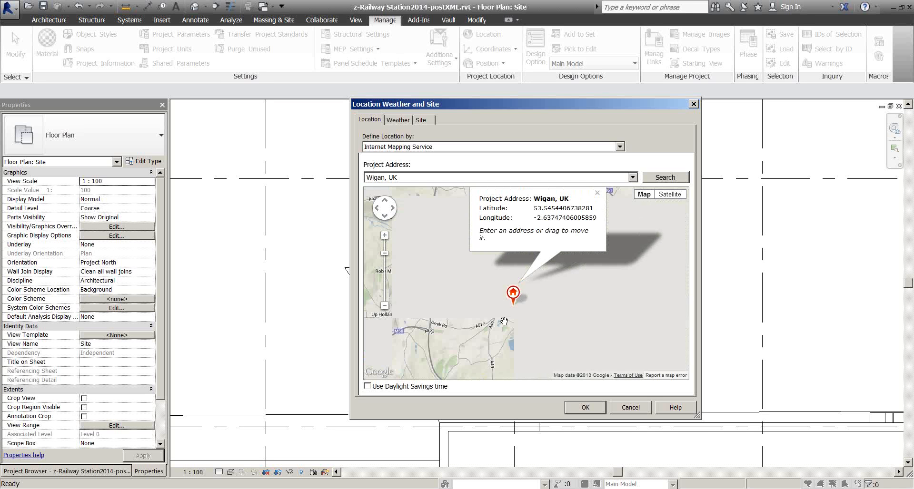
{"action": "left_click_drag", "start_coordinate": [505, 322], "coordinate": [532, 286]}
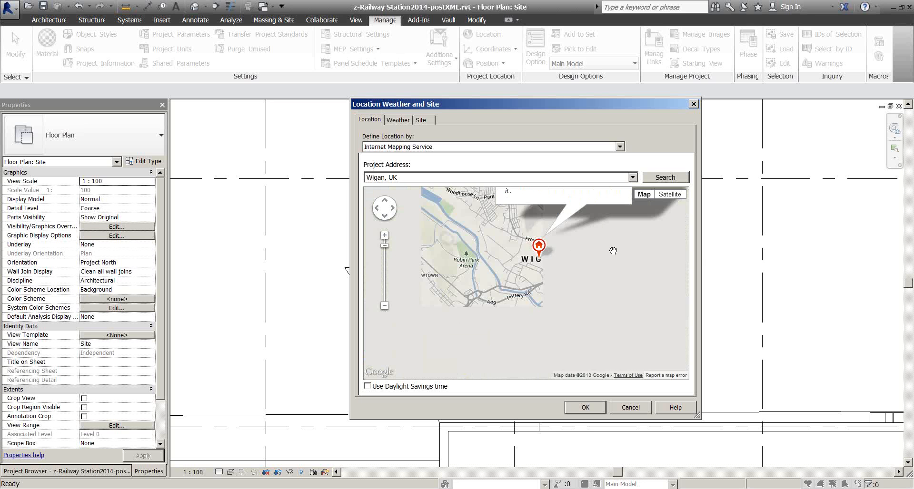
{"action": "left_click_drag", "start_coordinate": [618, 251], "coordinate": [598, 304]}
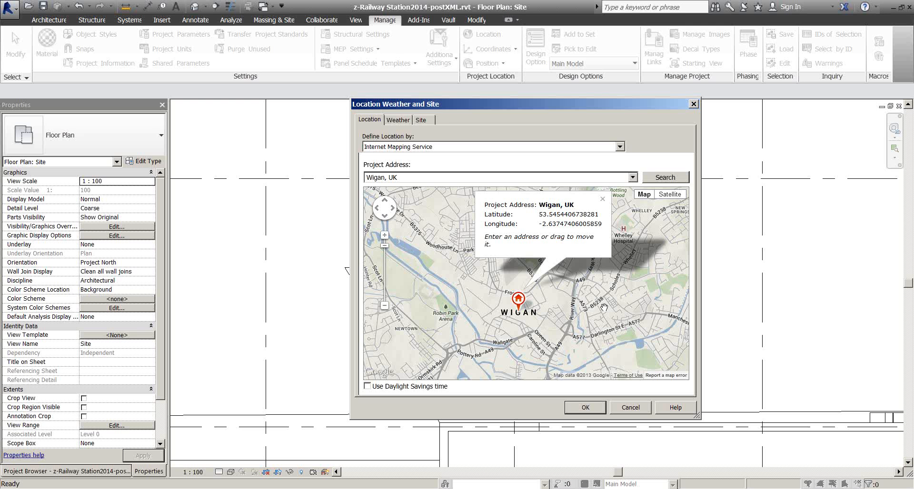
Step: Review the sites defined in the project, with MySharedRefPnt selected, and confirm the location dialog
{"action": "left_click", "coordinate": [421, 120]}
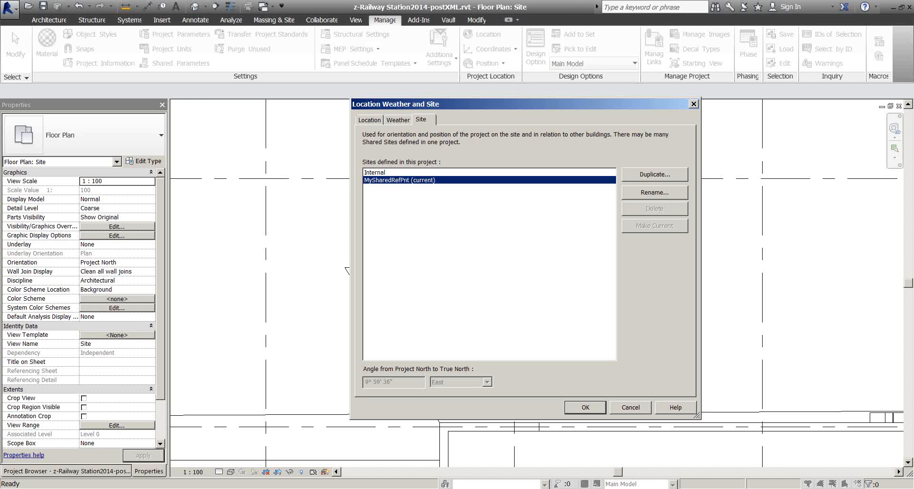
{"action": "key", "text": "super"}
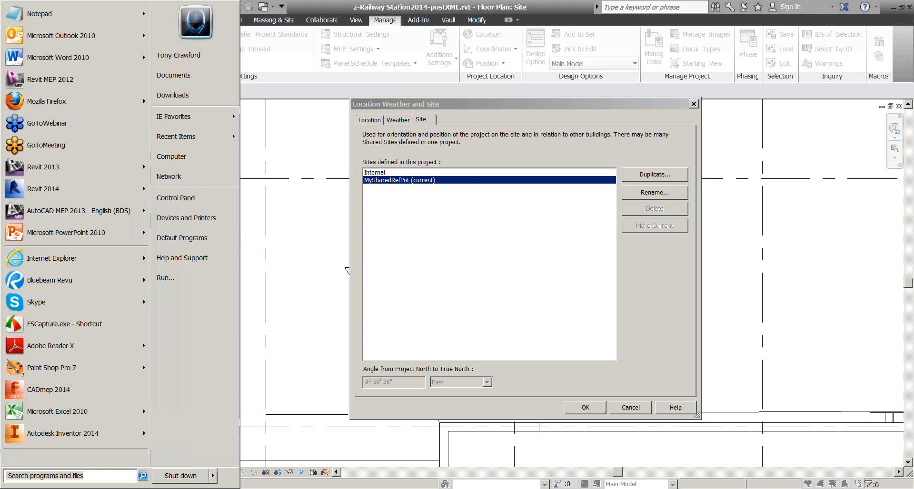
{"action": "key", "text": "super"}
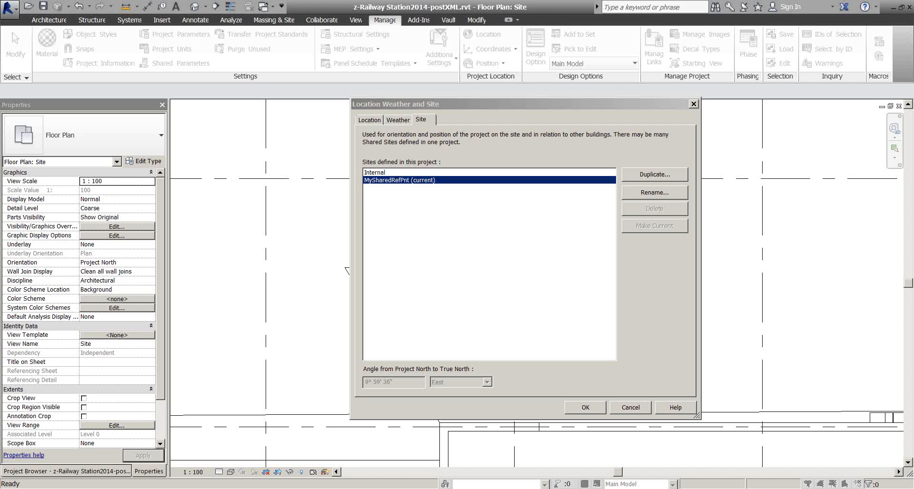
{"action": "left_click", "coordinate": [409, 181]}
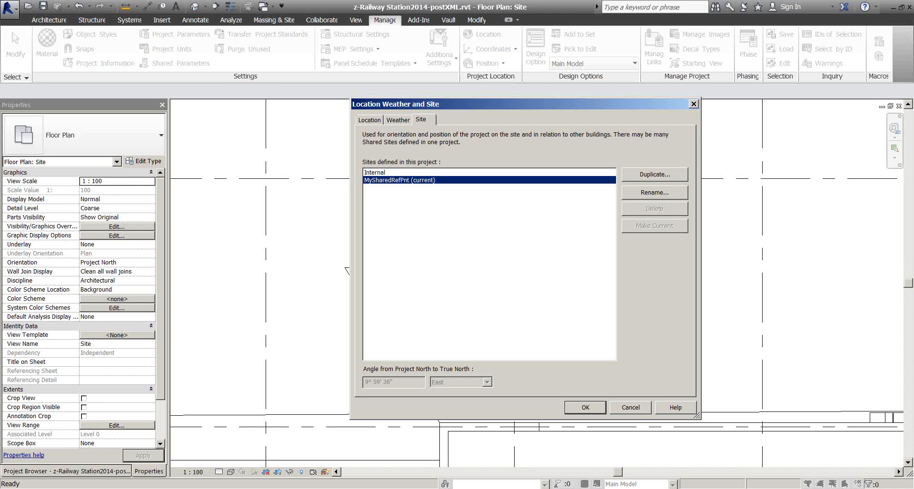
{"action": "left_click", "coordinate": [595, 410]}
Step: Set the project's length units to decimal feet with 2 decimal places
{"action": "key", "text": "u"}
{"action": "key", "text": "n"}
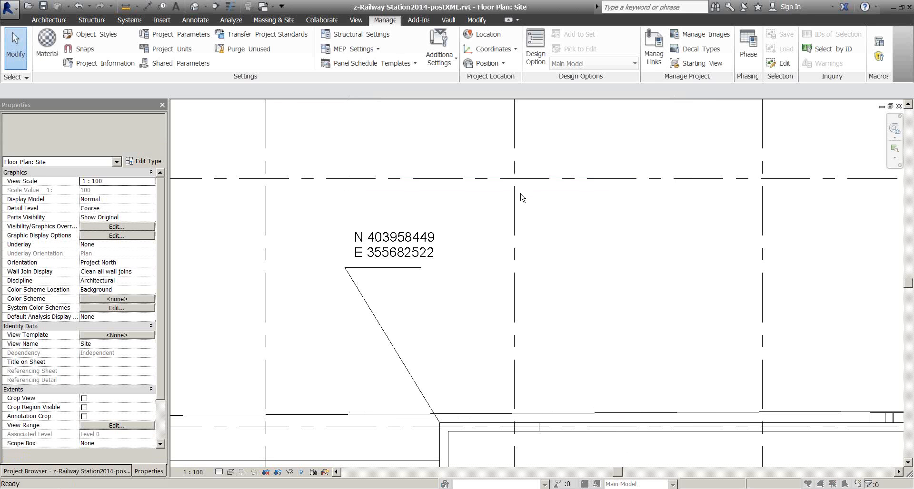
{"action": "left_click", "coordinate": [641, 106]}
{"action": "left_click", "coordinate": [619, 127]}
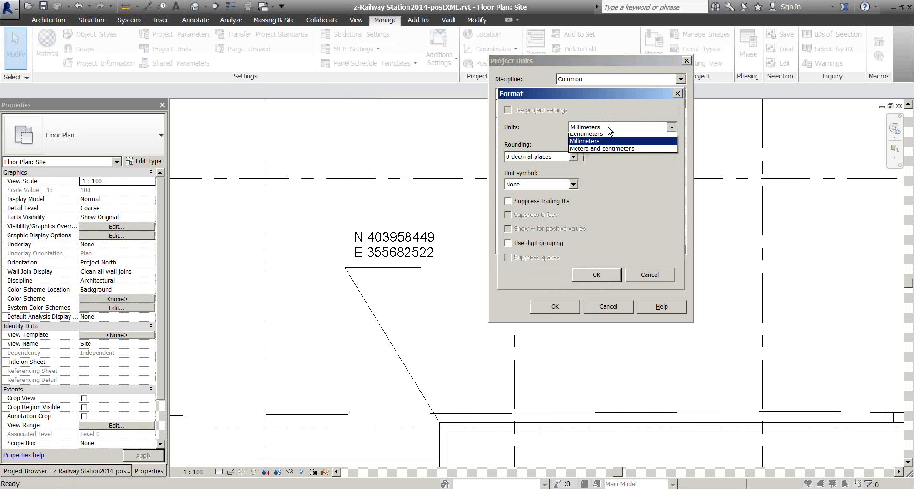
{"action": "left_click", "coordinate": [601, 142]}
{"action": "left_click", "coordinate": [573, 157]}
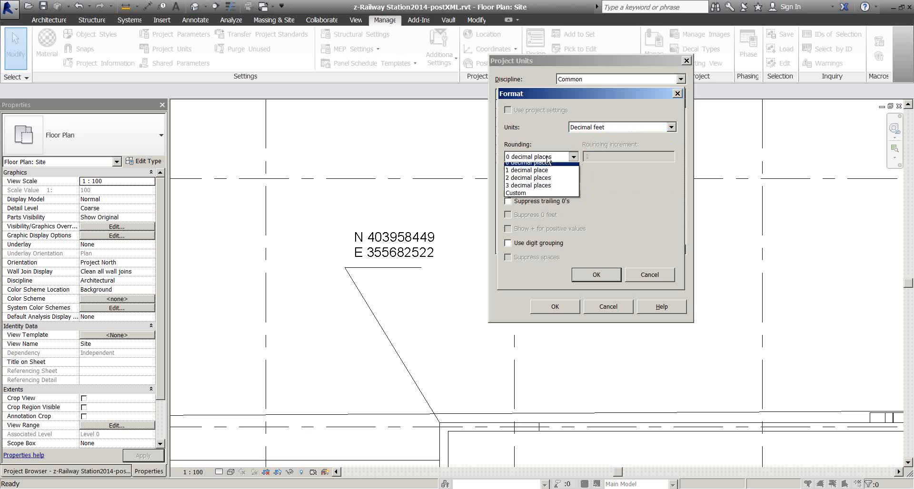
{"action": "left_click", "coordinate": [541, 205]}
{"action": "left_click", "coordinate": [594, 275]}
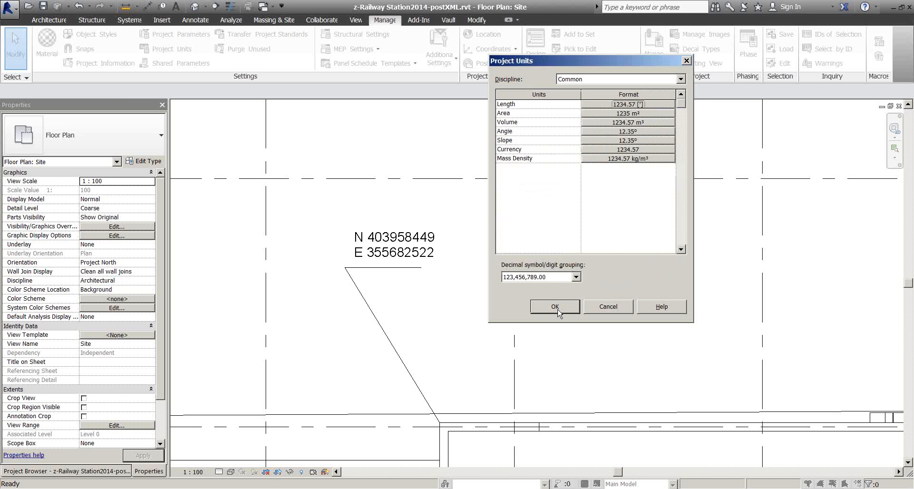
{"action": "left_click", "coordinate": [556, 419]}
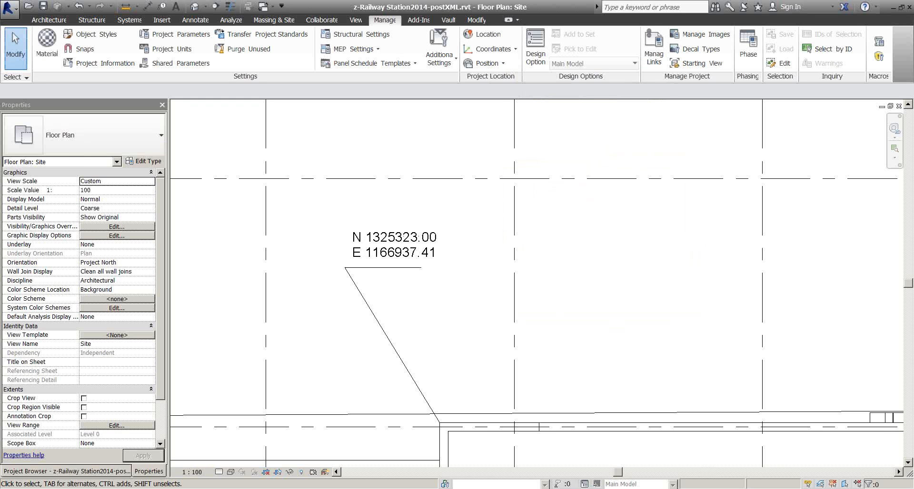
Step: Switch to Notepad, record the corner coordinates as N 1325323 and E 1166937.41 on two lines, and return to Revit
{"action": "key", "text": "alt+Tab"}
{"action": "type", "text": "13"}
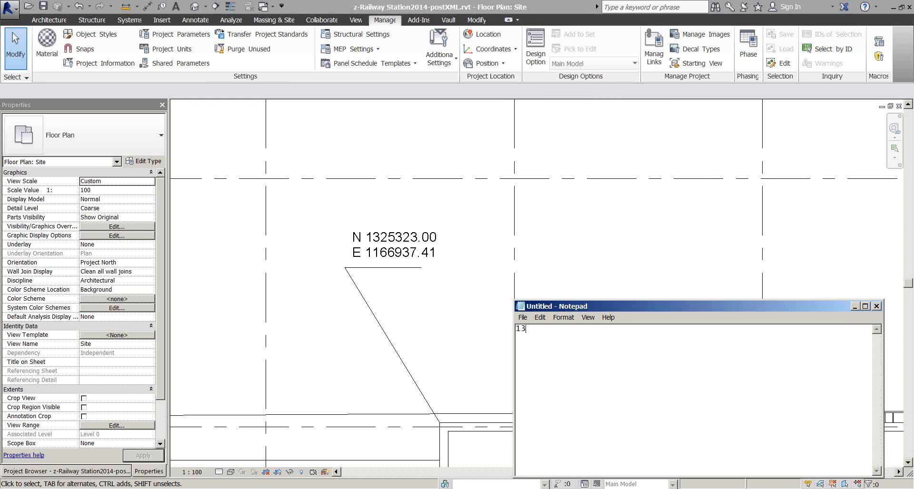
{"action": "type", "text": "25"}
{"action": "type", "text": "323"}
{"action": "type", "text": "E "}
{"action": "type", "text": "N"}
{"action": "type", "text": "116"}
{"action": "type", "text": "6"}
{"action": "type", "text": "9"}
{"action": "type", "text": "37"}
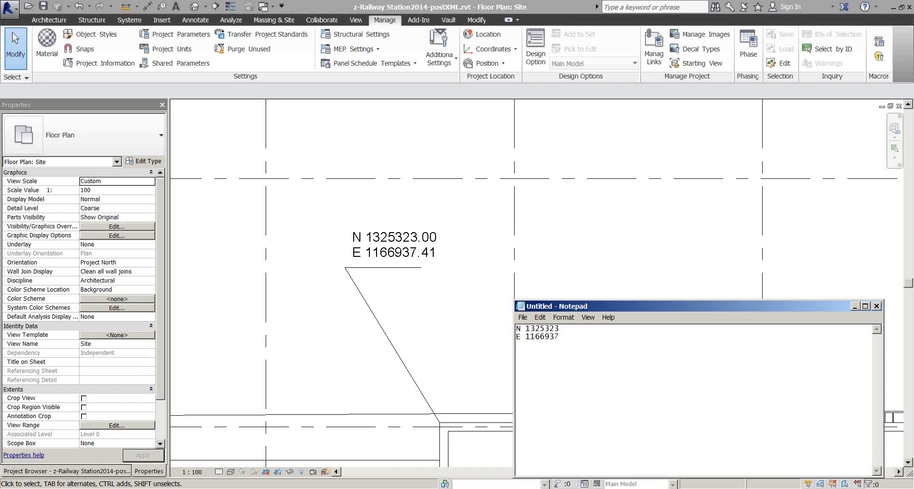
{"action": "type", "text": ".1"}
{"action": "key", "text": "BackSpace"}
{"action": "type", "text": "41"}
{"action": "left_click", "coordinate": [553, 230]}
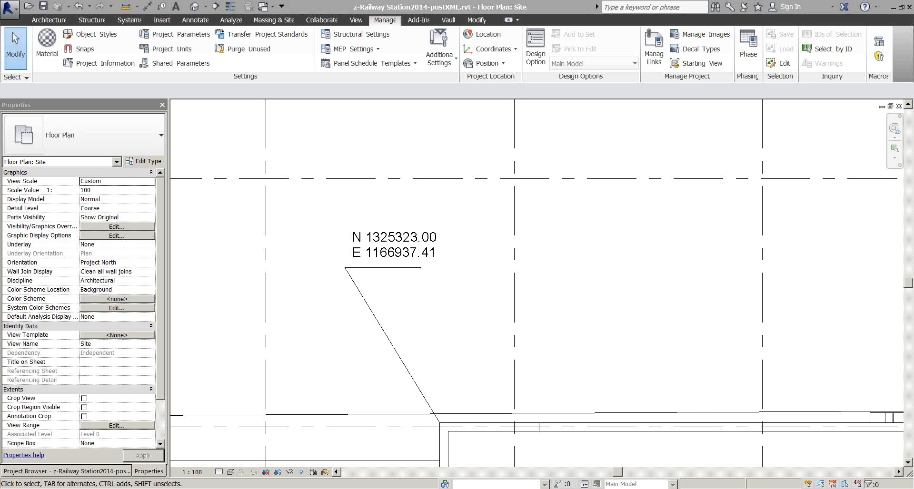
{"action": "key", "text": "alt+Tab"}
{"action": "key", "text": "alt+Tab"}
{"action": "key", "text": "alt+Tab"}
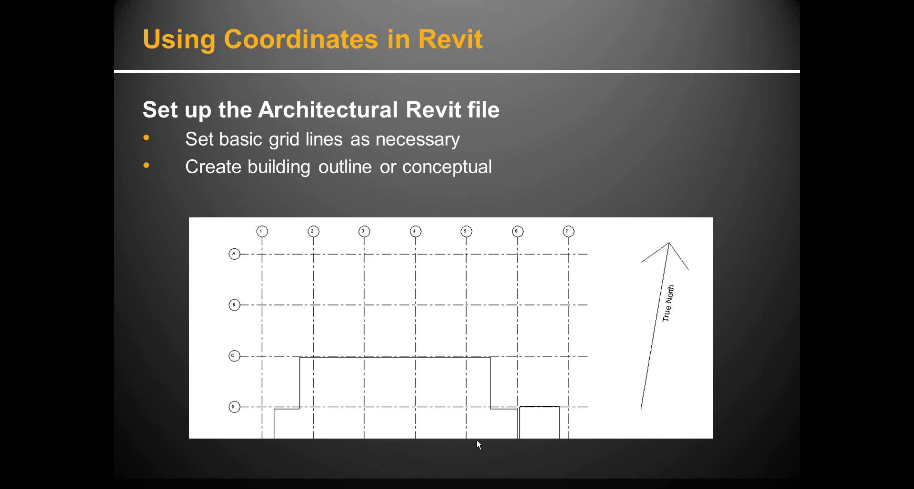
{"action": "left_click", "coordinate": [477, 441]}
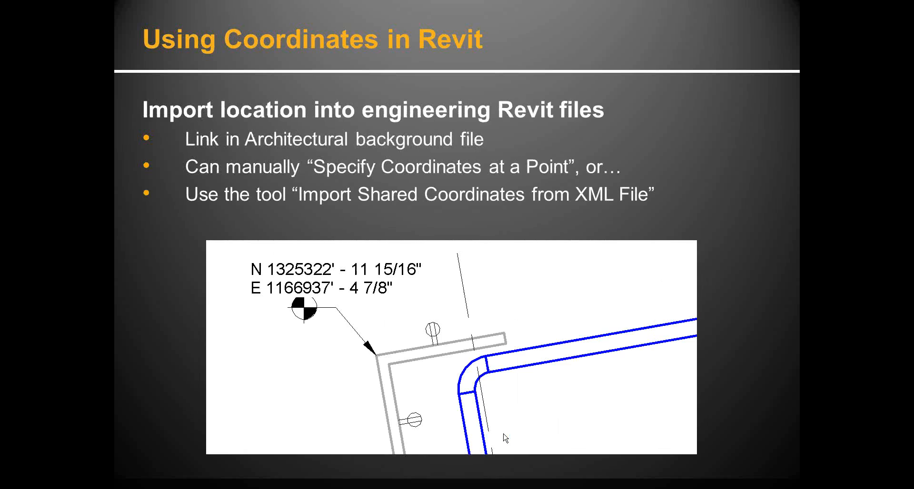
{"action": "left_click", "coordinate": [754, 341]}
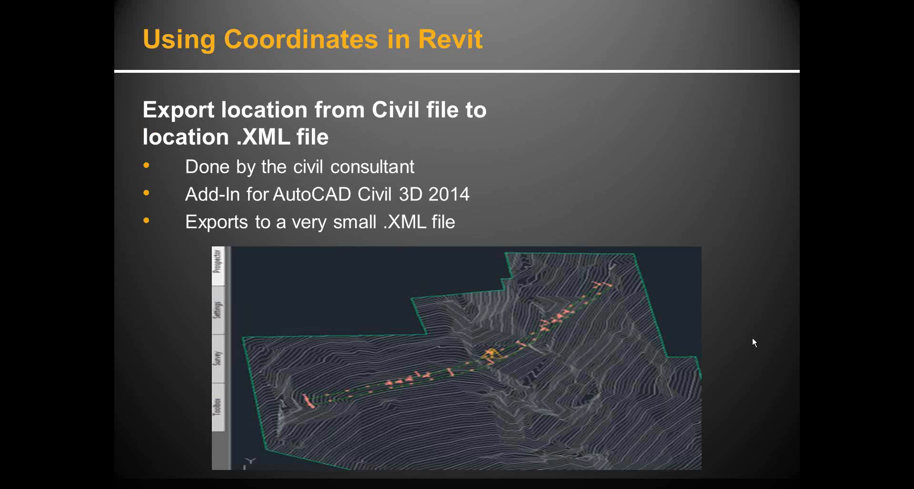
{"action": "left_click", "coordinate": [747, 308]}
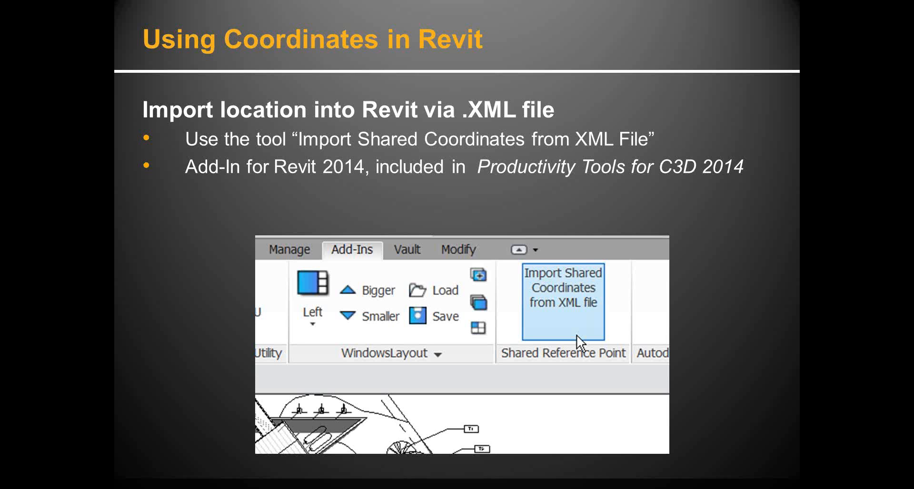
Step: Bring up the Notepad notes beside the spot coordinate to compare the recorded values, and return to the Site plan
{"action": "key", "text": "alt+Tab"}
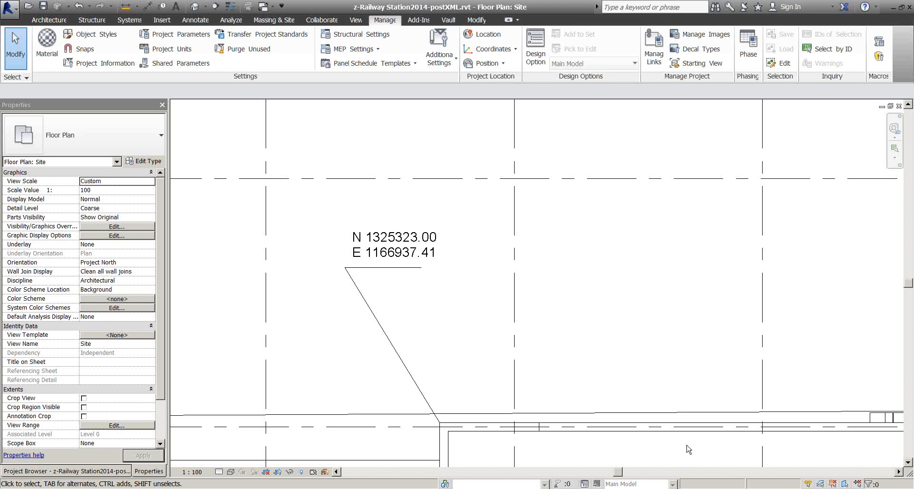
{"action": "key", "text": "alt+Tab"}
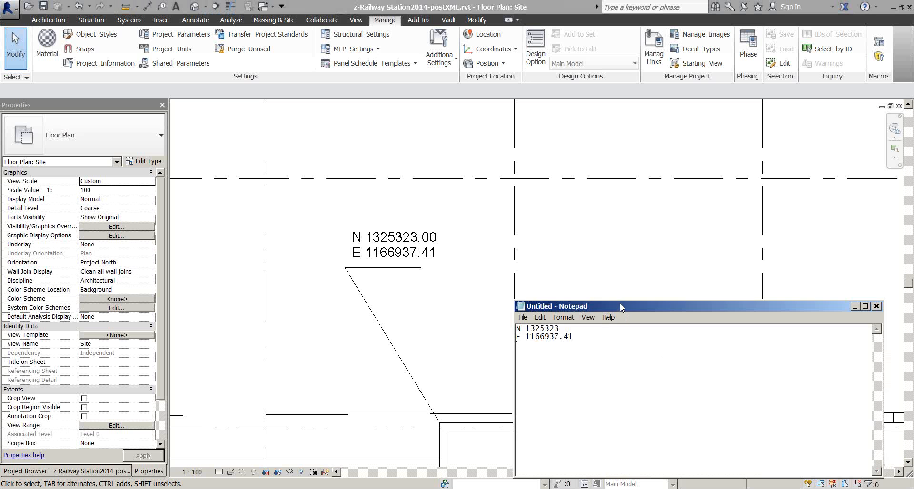
{"action": "left_click_drag", "start_coordinate": [620, 303], "coordinate": [633, 229]}
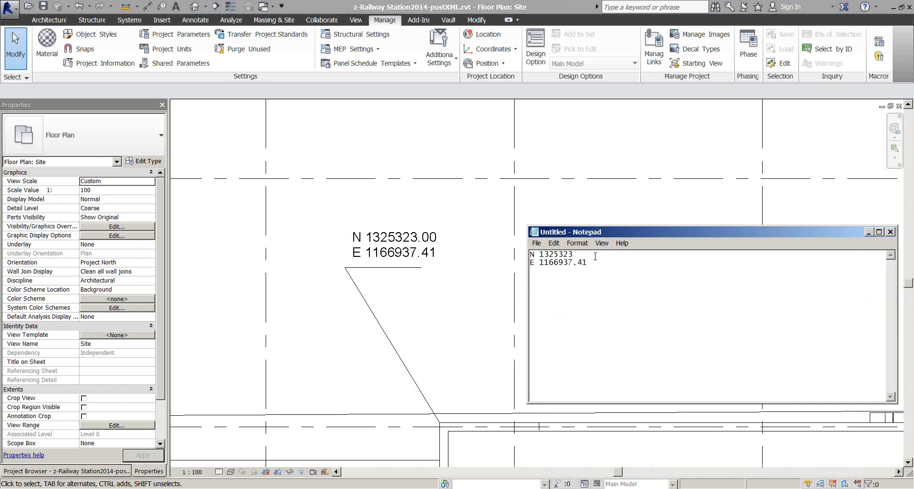
{"action": "left_click", "coordinate": [487, 290]}
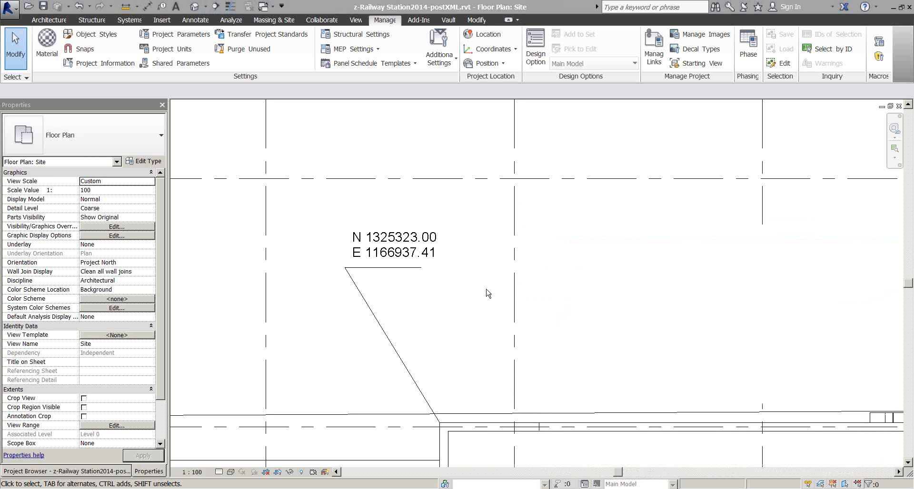
Step: Close z-Railway Station2014-postXML.rvt with its changes saved, and check which views are still open
{"action": "scroll", "coordinate": [336, 142], "scroll_direction": "down", "scroll_amount": 6}
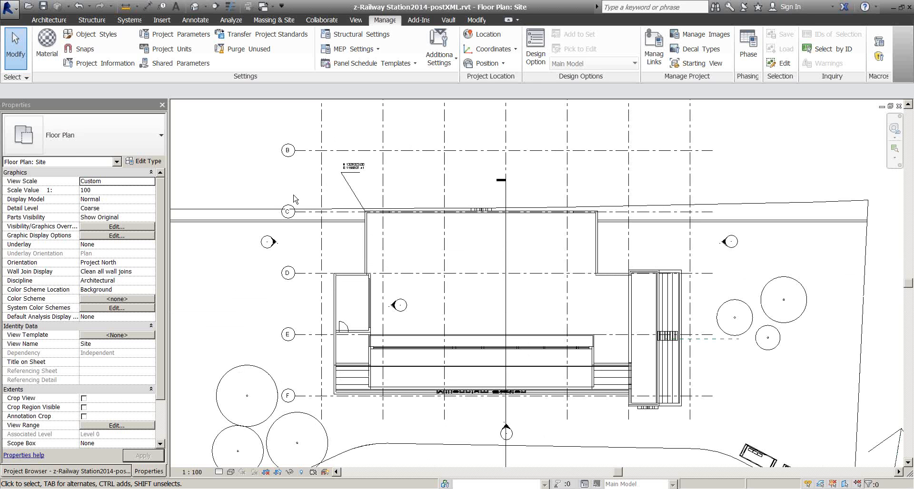
{"action": "left_click", "coordinate": [900, 106]}
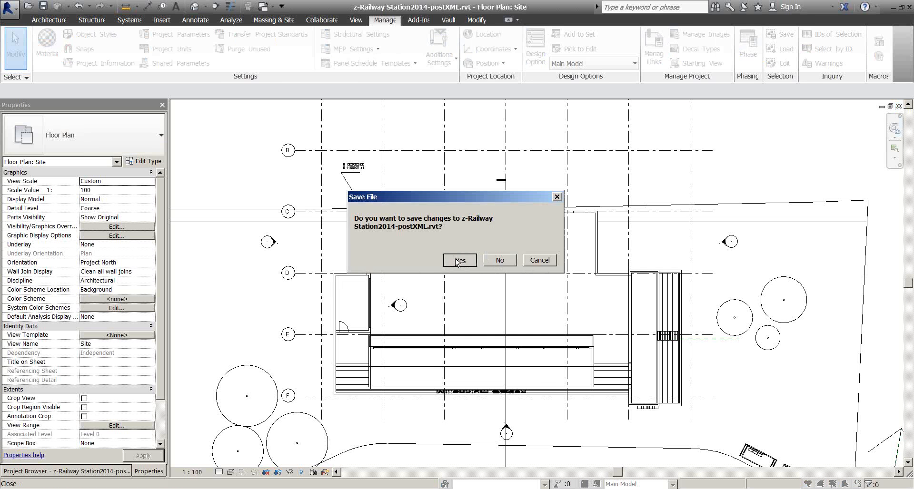
{"action": "left_click", "coordinate": [459, 261]}
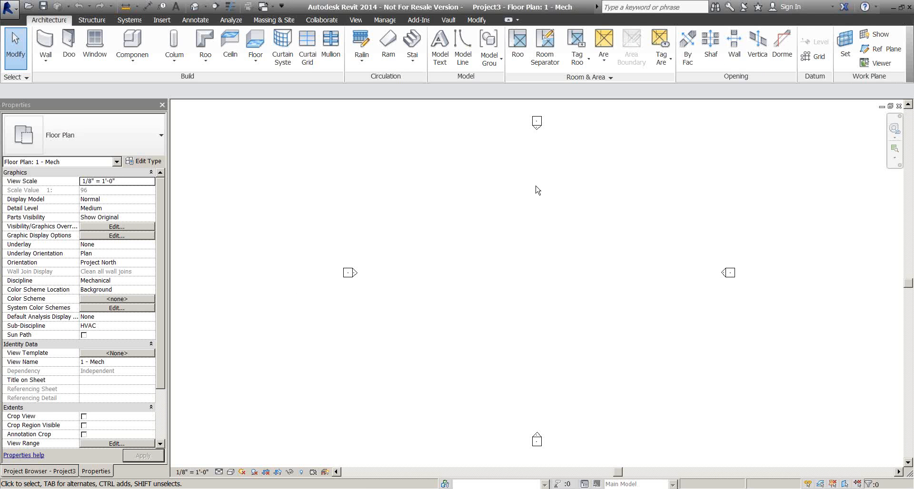
{"action": "left_click", "coordinate": [272, 6]}
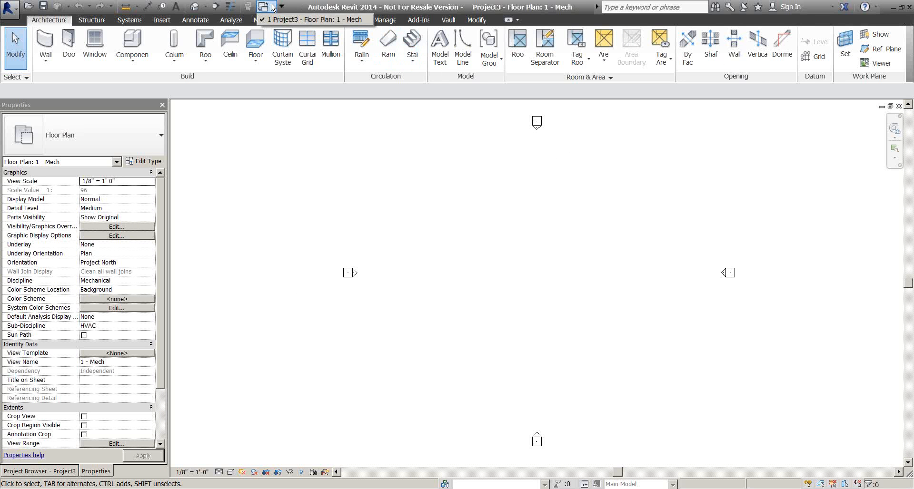
{"action": "left_click", "coordinate": [309, 164]}
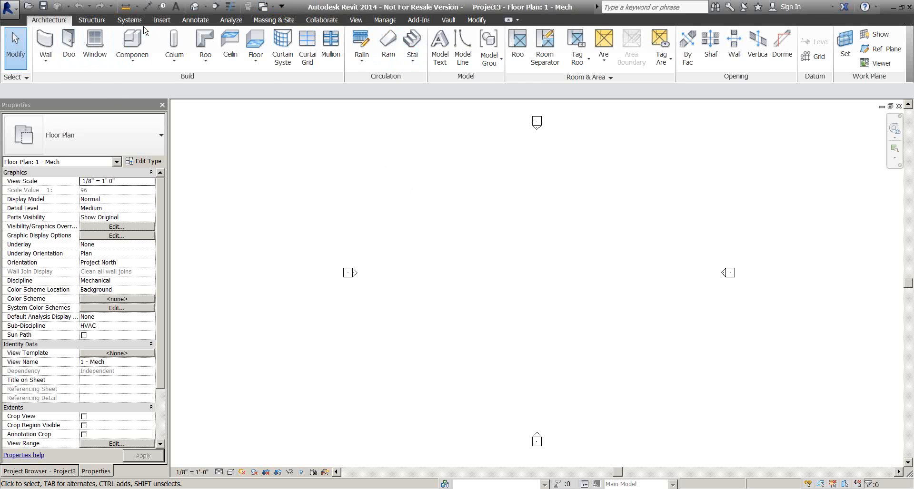
Step: Link z-Railway Station2014-postXML.rvt into the mechanical project with Auto - Origin to Origin positioning
{"action": "left_click", "coordinate": [162, 20]}
{"action": "left_click", "coordinate": [47, 49]}
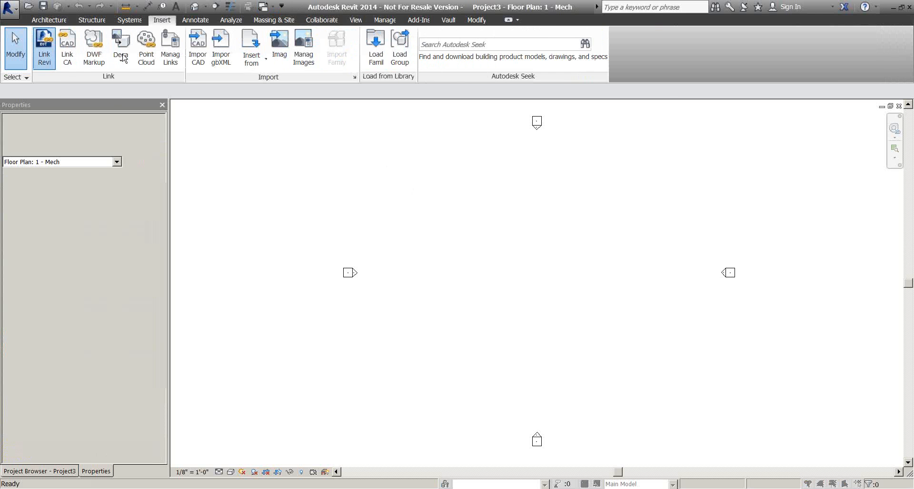
{"action": "left_click", "coordinate": [393, 247]}
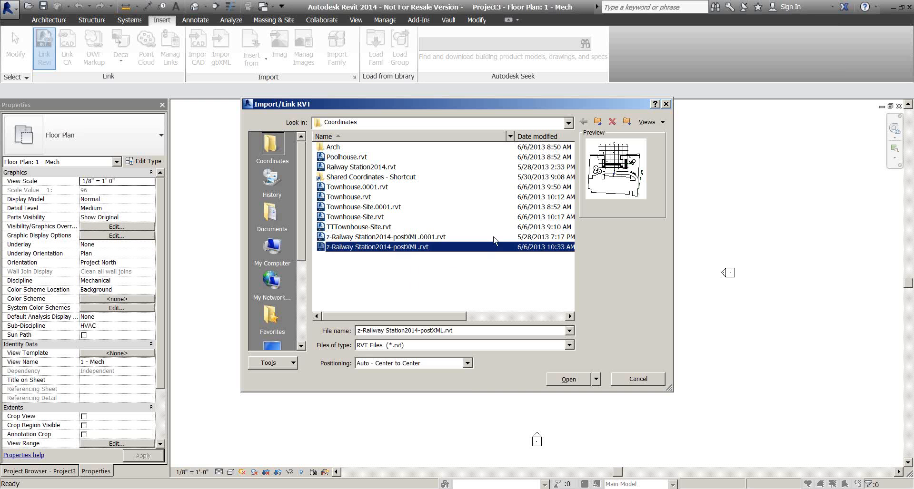
{"action": "left_click", "coordinate": [549, 139]}
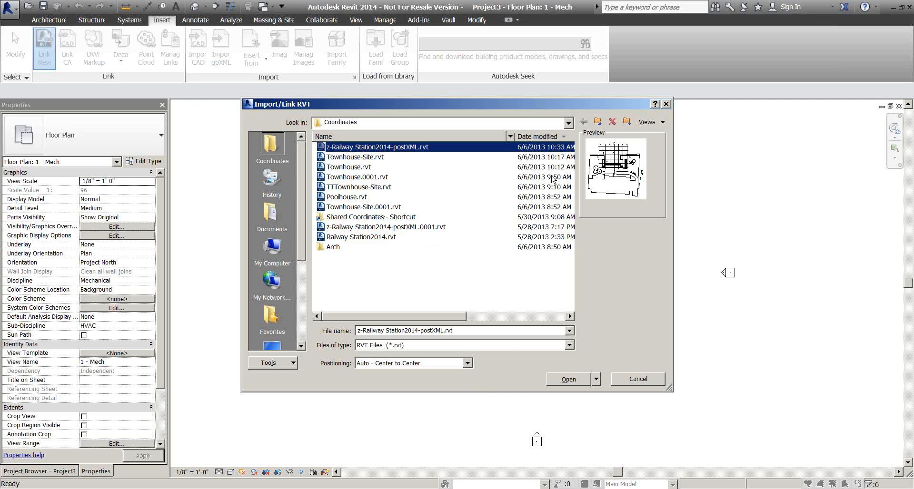
{"action": "left_click", "coordinate": [438, 364]}
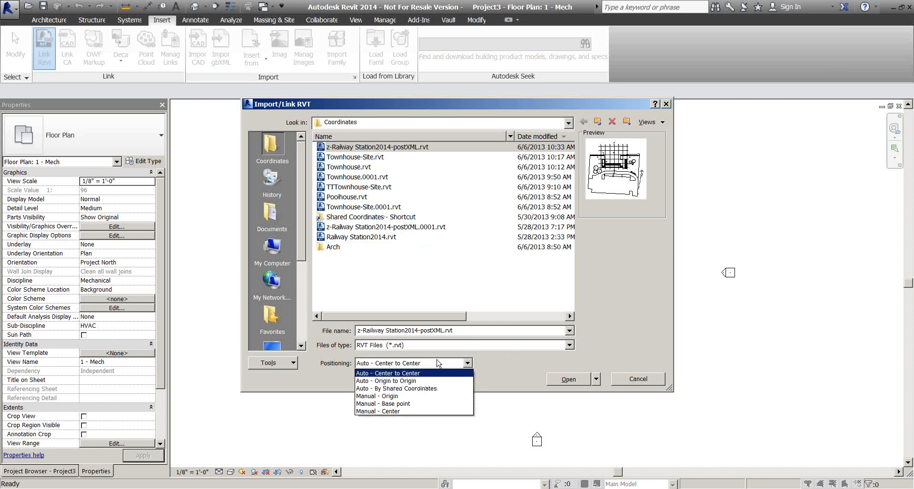
{"action": "left_click", "coordinate": [426, 382]}
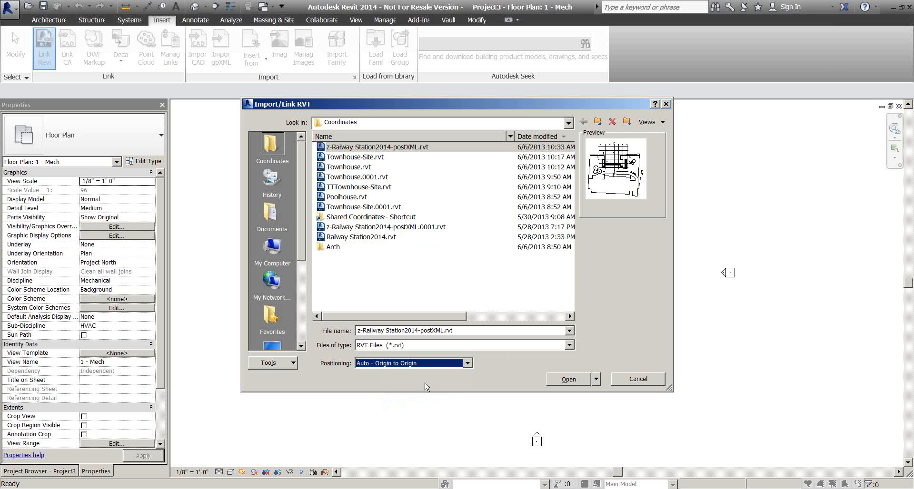
{"action": "left_click", "coordinate": [568, 380]}
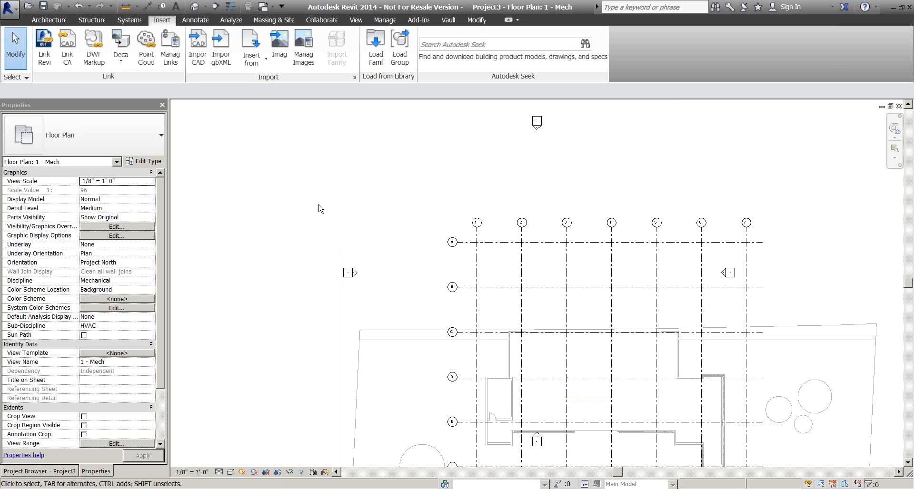
Step: Place a spot coordinate with leader and shoulder on the linked building's outer wall corner at grid C, just before grid 2
{"action": "scroll", "coordinate": [320, 211], "scroll_direction": "down", "scroll_amount": 4}
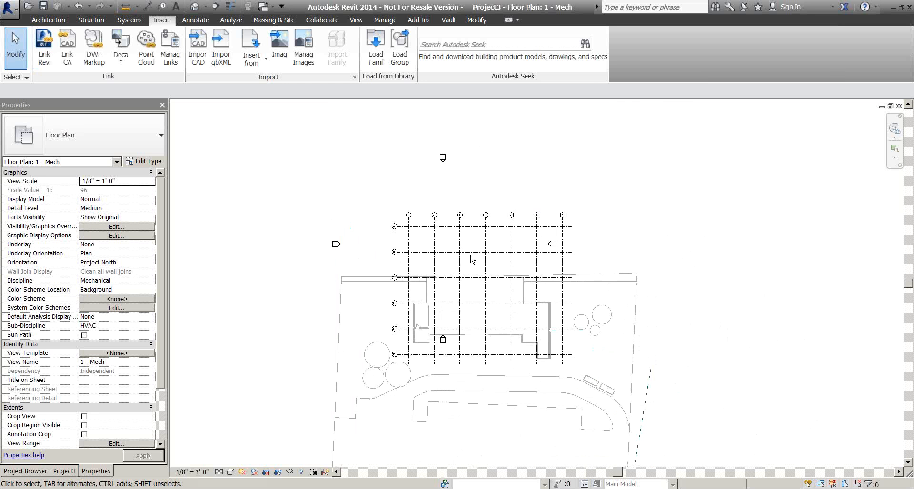
{"action": "scroll", "coordinate": [455, 267], "scroll_direction": "up", "scroll_amount": 4}
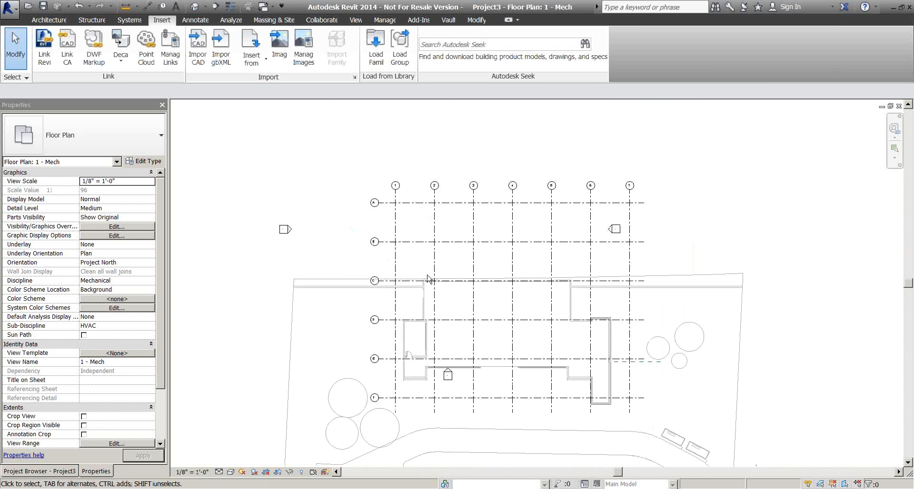
{"action": "middle_click_drag", "start_coordinate": [447, 276], "coordinate": [510, 288]}
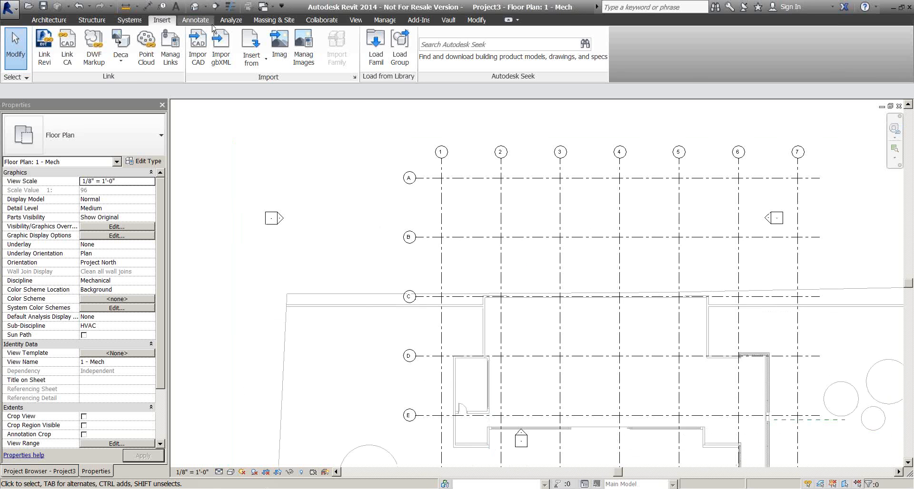
{"action": "left_click", "coordinate": [196, 20]}
{"action": "left_click", "coordinate": [191, 50]}
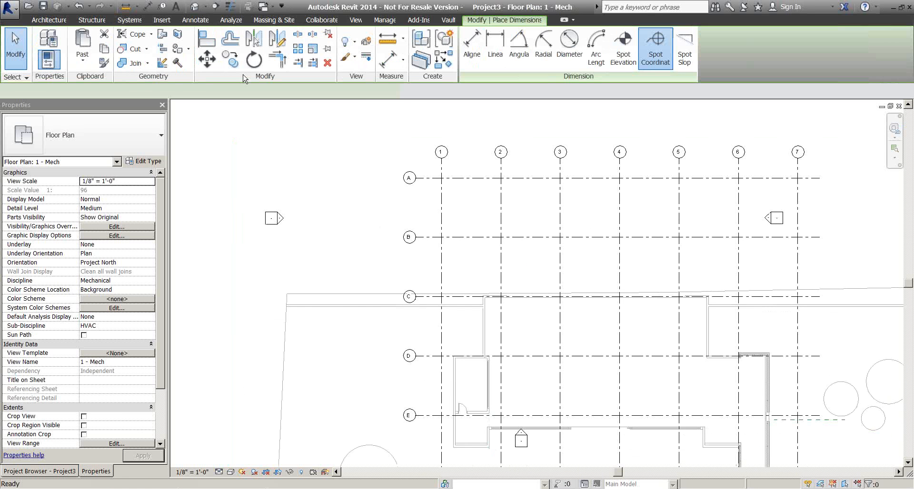
{"action": "scroll", "coordinate": [481, 286], "scroll_direction": "up", "scroll_amount": 4}
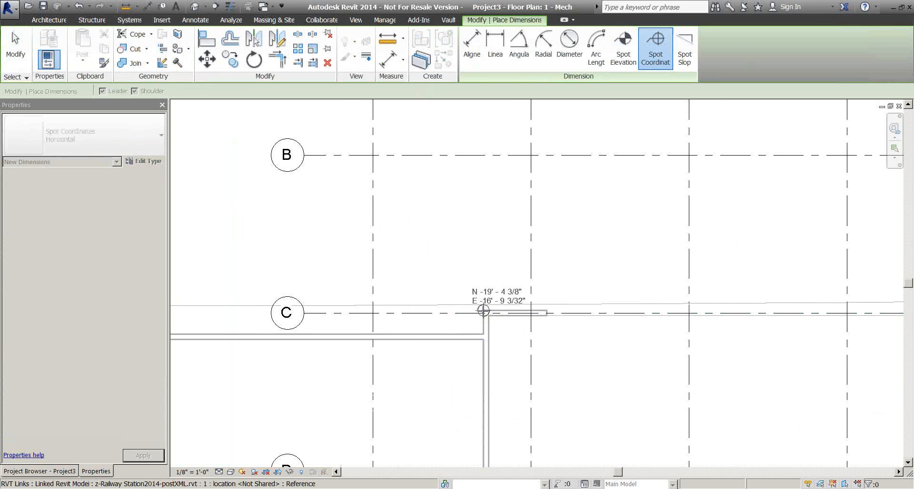
{"action": "left_click", "coordinate": [482, 311]}
{"action": "left_click", "coordinate": [440, 235]}
{"action": "left_click", "coordinate": [497, 235]}
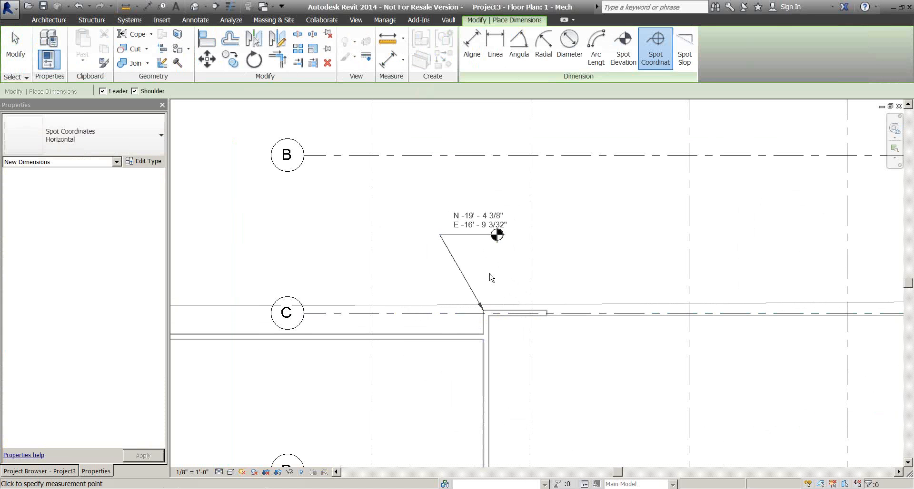
{"action": "key", "text": "Escape"}
{"action": "key", "text": "Escape"}
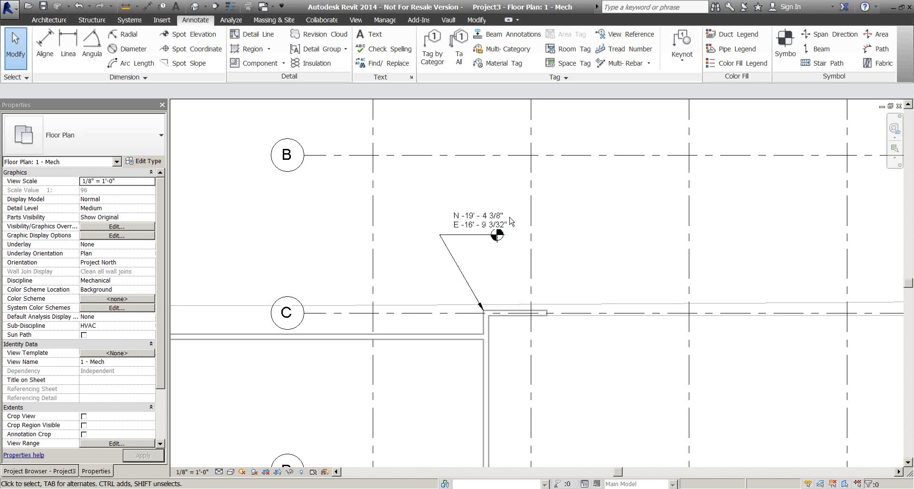
Step: Check the linked model's Shared Site setting, close the stray browser window, and locate the add-in that imports shared coordinates from XML
{"action": "left_click", "coordinate": [387, 23]}
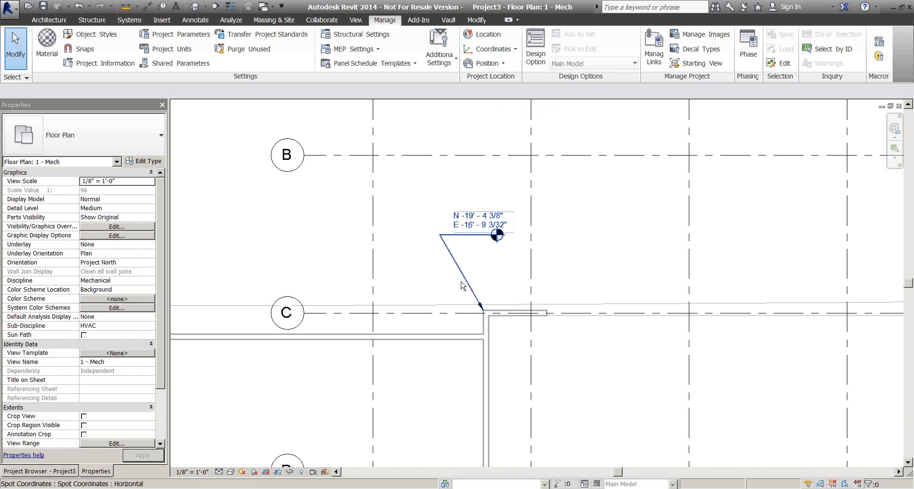
{"action": "left_click", "coordinate": [438, 343]}
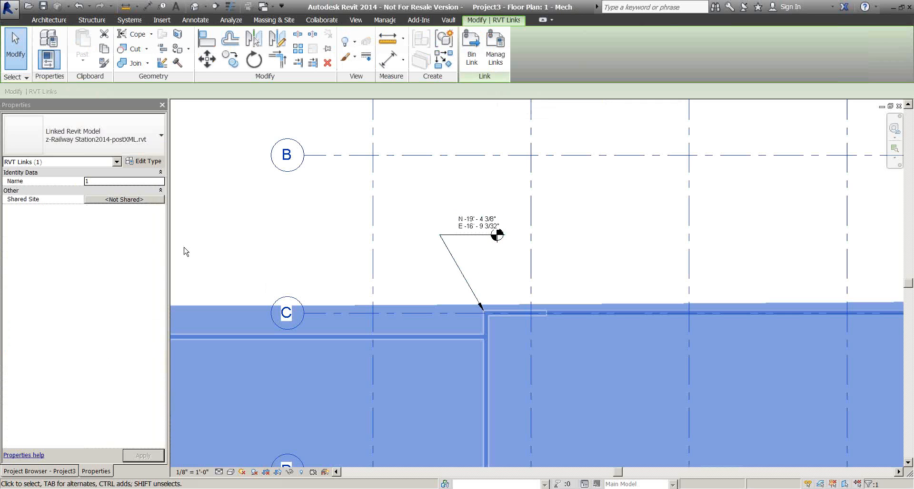
{"action": "left_click", "coordinate": [636, 198]}
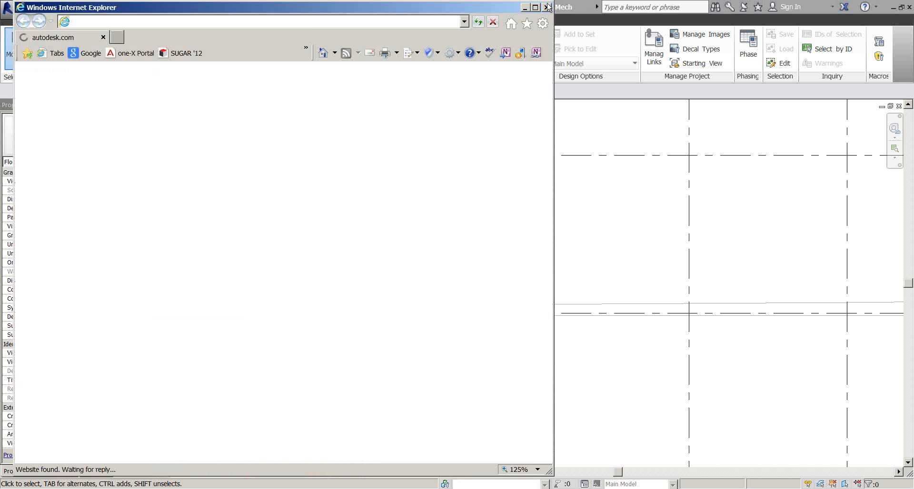
{"action": "left_click", "coordinate": [550, 10]}
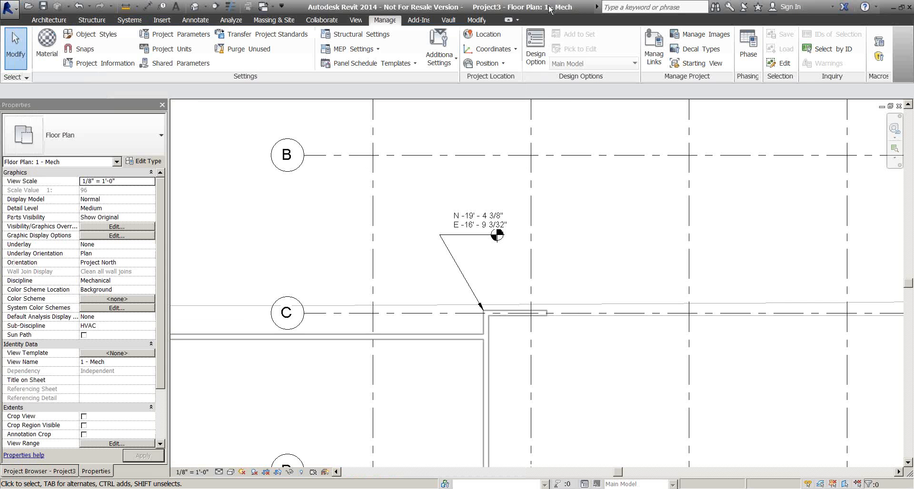
{"action": "left_click", "coordinate": [419, 20]}
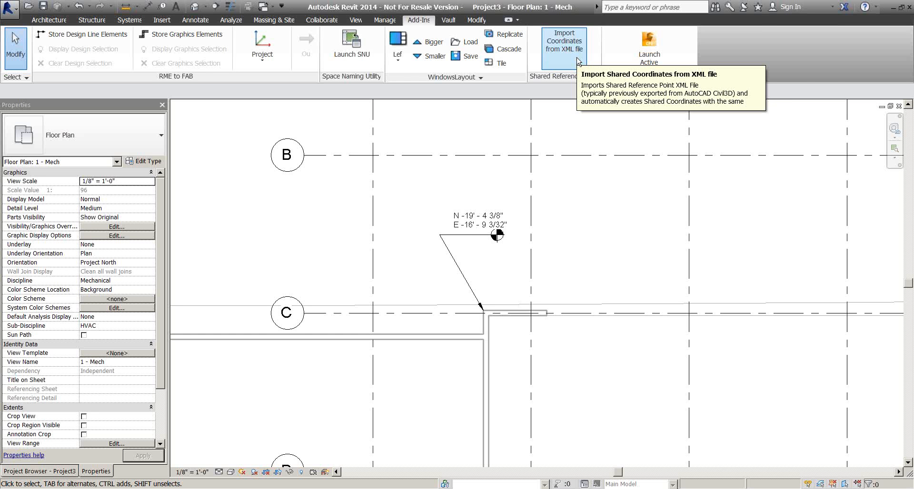
Step: Draw a 24" x 12" rectangular duct at 9' 0" offset, following the inside walls from below grid D along grid C and back past grid D
{"action": "scroll", "coordinate": [422, 109], "scroll_direction": "down", "scroll_amount": 1}
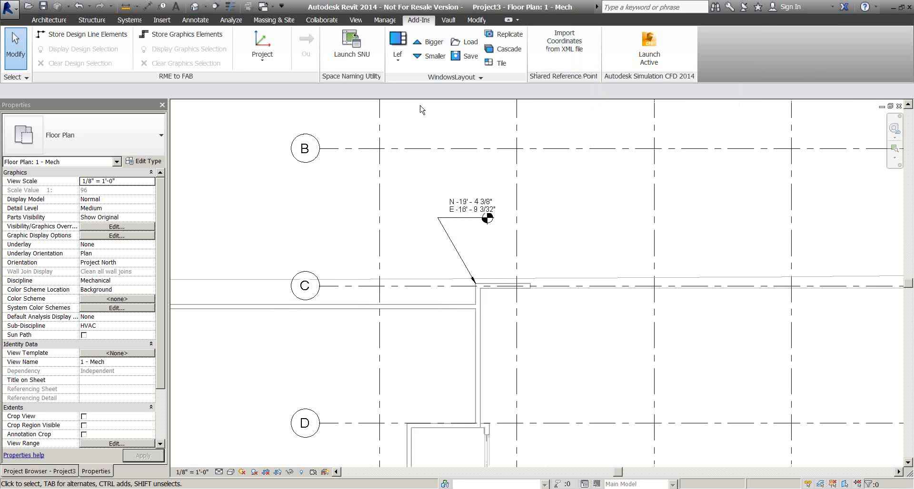
{"action": "scroll", "coordinate": [421, 110], "scroll_direction": "down", "scroll_amount": 2}
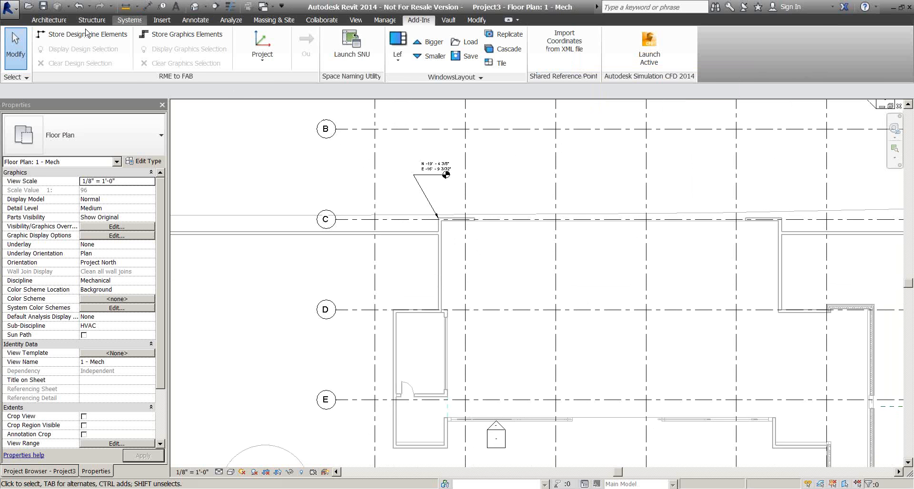
{"action": "left_click", "coordinate": [129, 20]}
{"action": "left_click", "coordinate": [44, 48]}
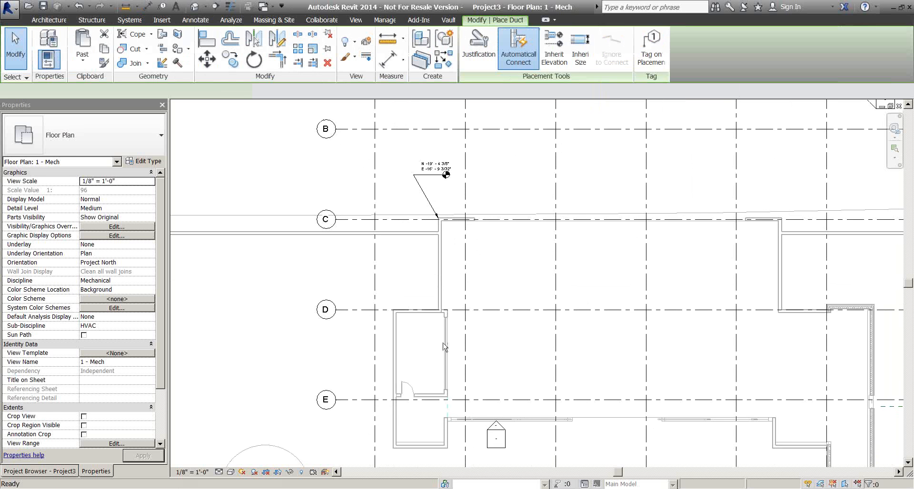
{"action": "left_click", "coordinate": [151, 90]}
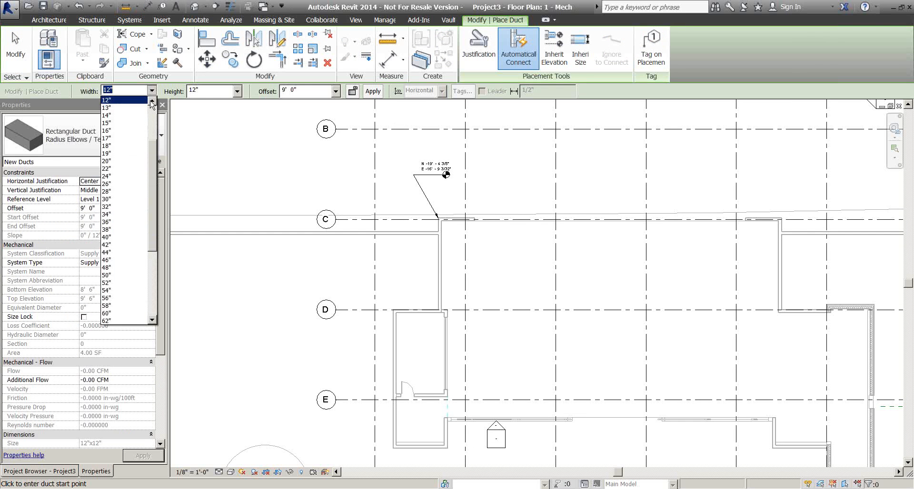
{"action": "left_click", "coordinate": [136, 177]}
{"action": "left_click", "coordinate": [453, 333]}
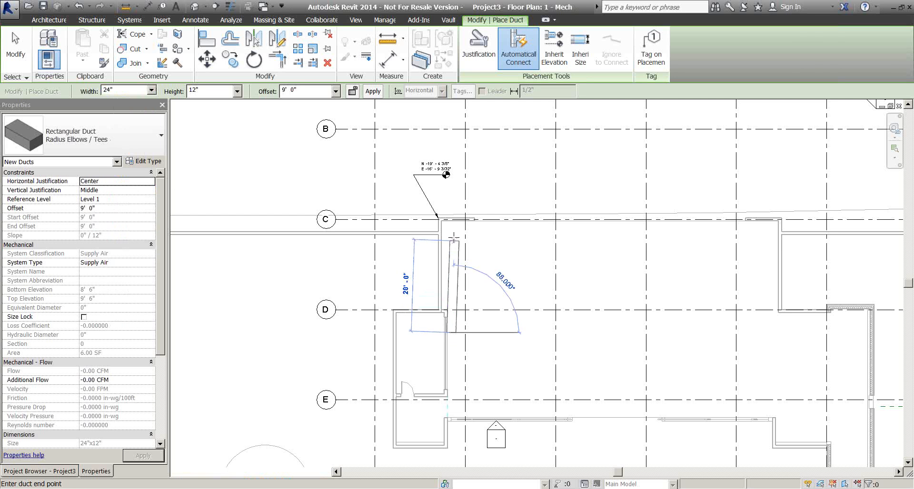
{"action": "left_click", "coordinate": [772, 230]}
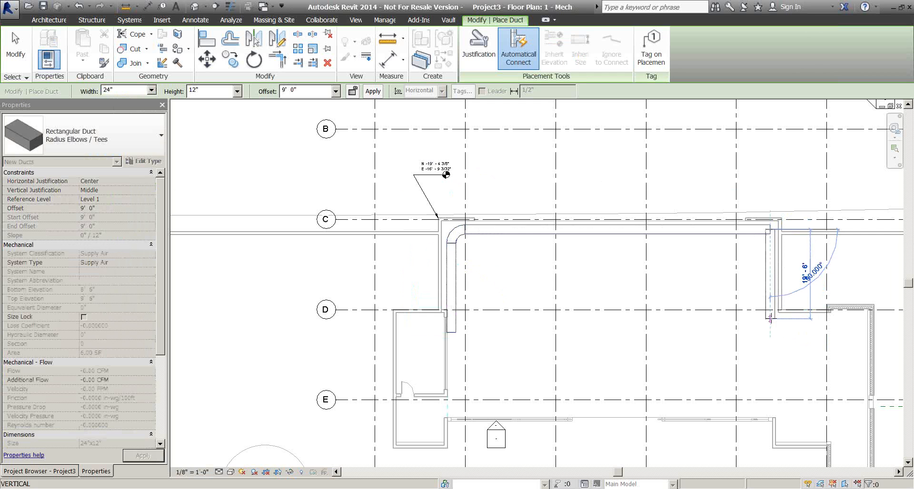
{"action": "left_click", "coordinate": [771, 320]}
{"action": "left_click", "coordinate": [844, 319]}
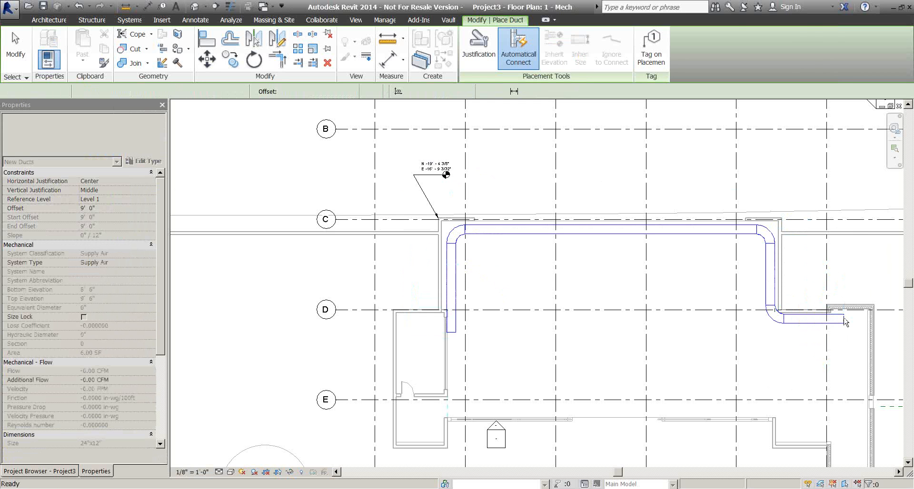
{"action": "key", "text": "Escape"}
{"action": "key", "text": "Escape"}
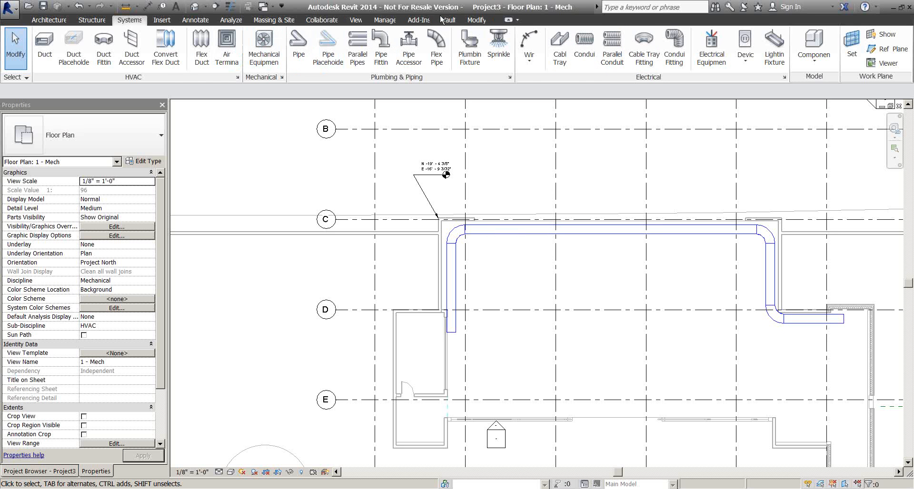
Step: Start the shared coordinates XML import, using the spot coordinate's wall corner as origin and the opposite outer corner along grid C as the +Y direction
{"action": "left_click", "coordinate": [418, 19]}
{"action": "left_click", "coordinate": [575, 50]}
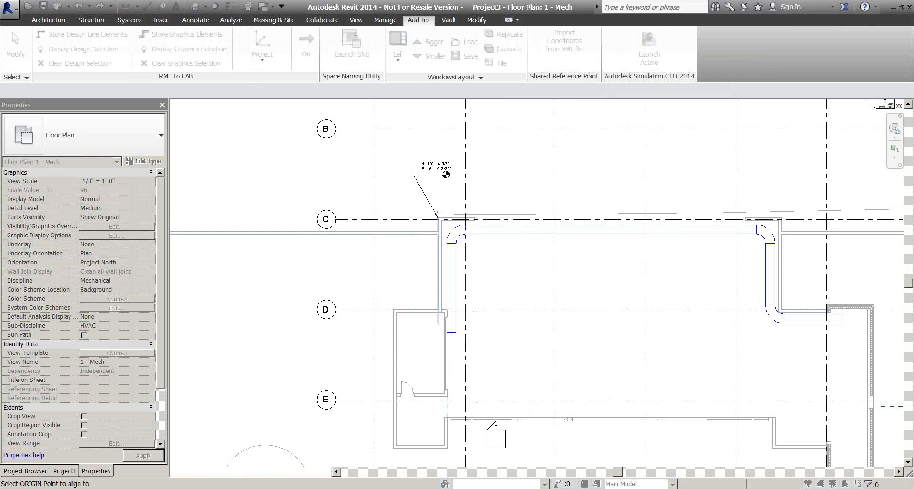
{"action": "scroll", "coordinate": [437, 214], "scroll_direction": "up", "scroll_amount": 3}
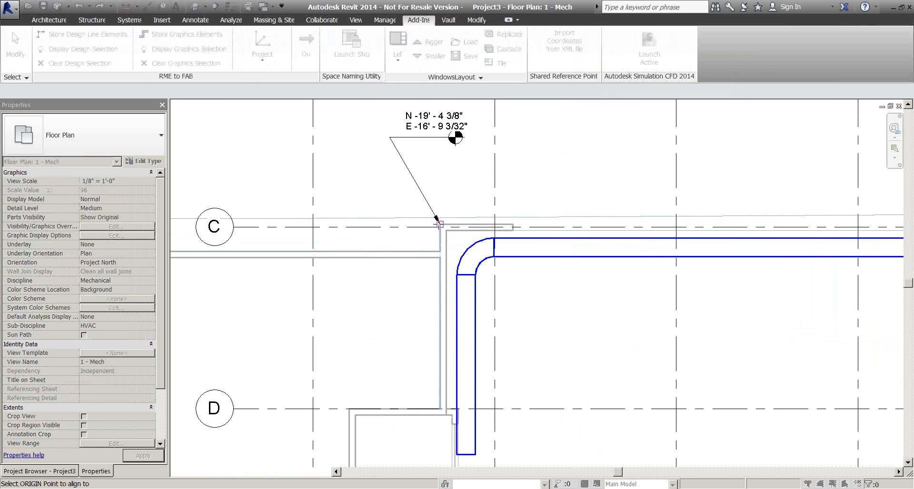
{"action": "left_click", "coordinate": [439, 224]}
{"action": "scroll", "coordinate": [302, 235], "scroll_direction": "down", "scroll_amount": 3}
{"action": "scroll", "coordinate": [637, 224], "scroll_direction": "up", "scroll_amount": 4}
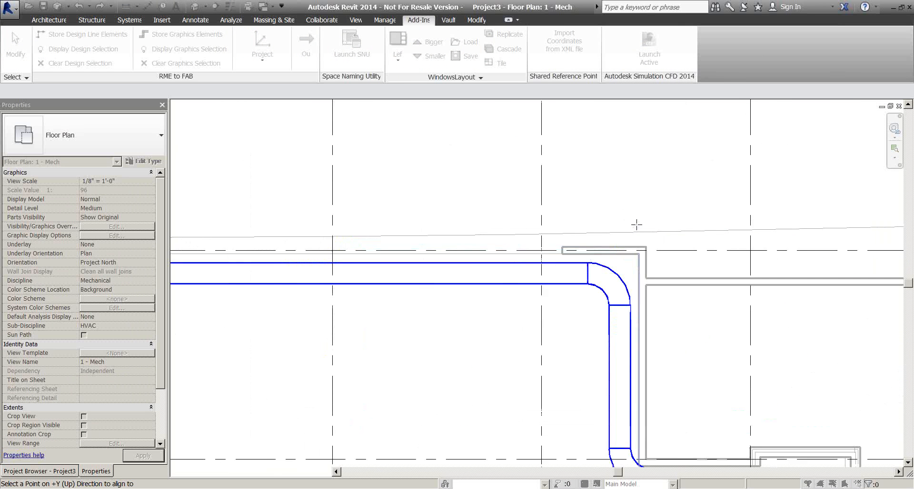
{"action": "left_click", "coordinate": [648, 250]}
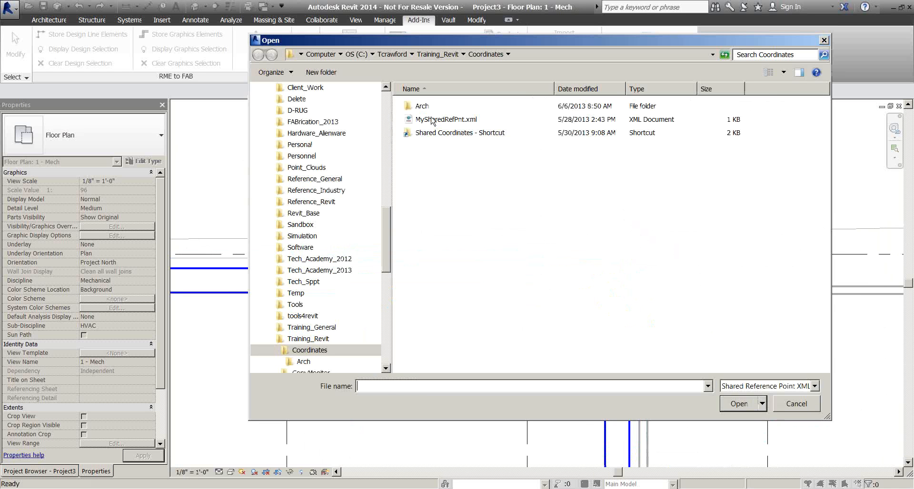
Step: Load MySharedRefPnt.xml and confirm creating the new shared coordinates MySharedRefPnt
{"action": "left_click", "coordinate": [433, 120]}
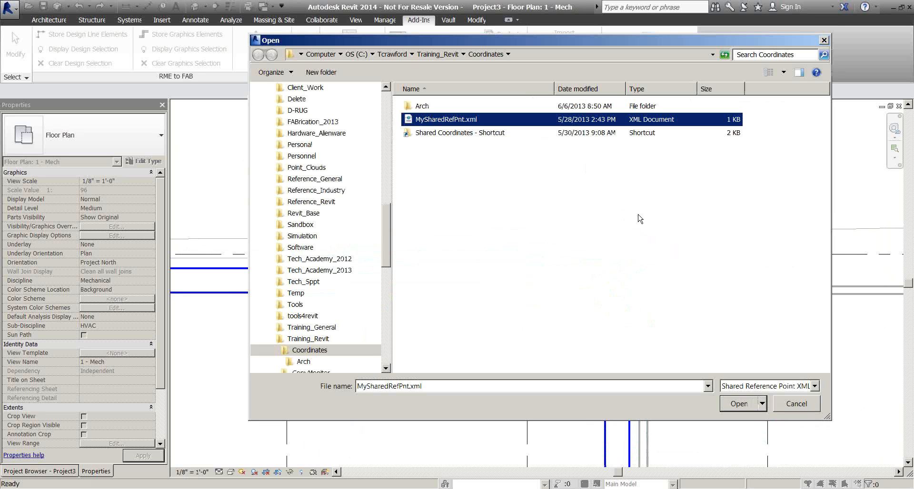
{"action": "left_click", "coordinate": [735, 405]}
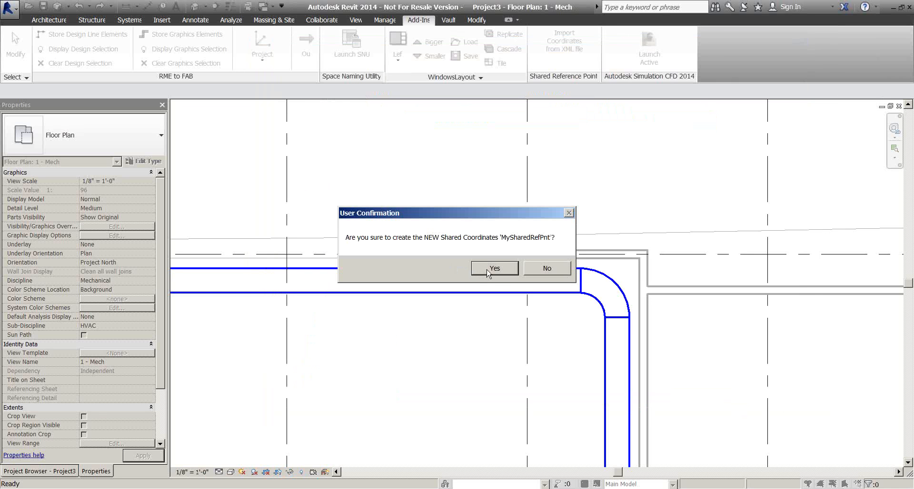
{"action": "left_click", "coordinate": [489, 269]}
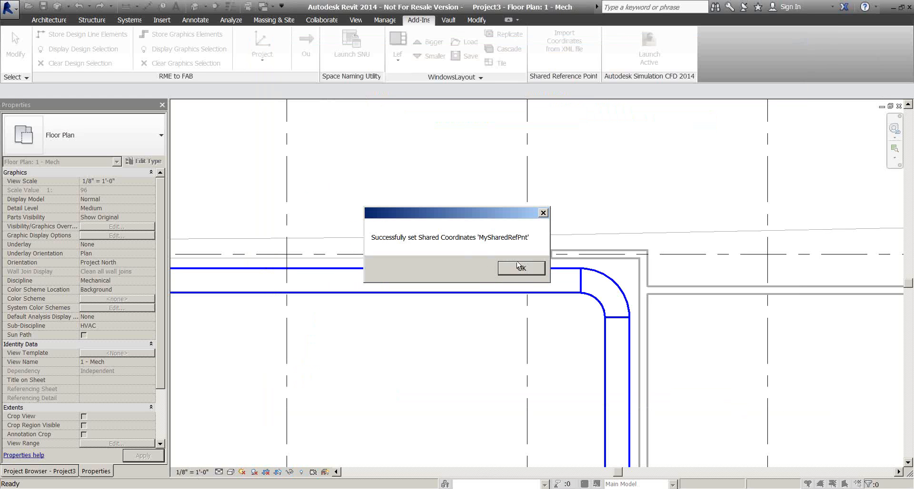
{"action": "left_click", "coordinate": [523, 273]}
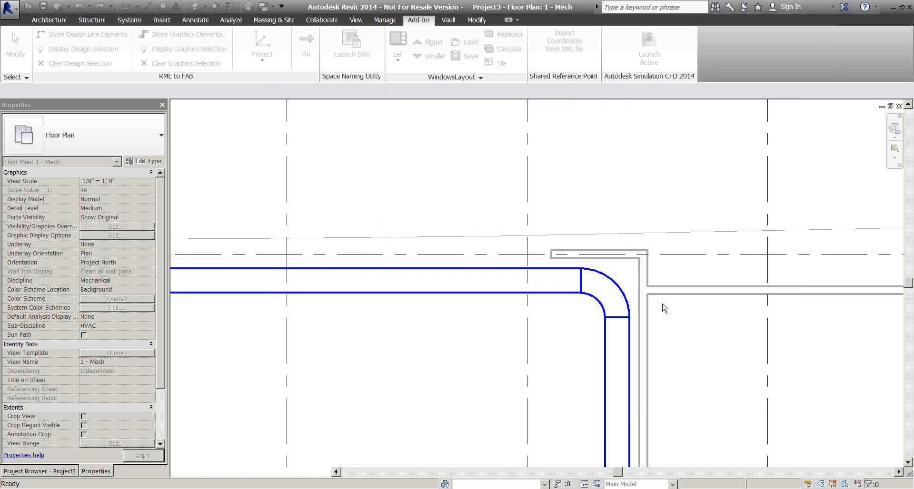
{"action": "middle_click_drag", "start_coordinate": [710, 329], "coordinate": [827, 338]}
{"action": "scroll", "coordinate": [827, 338], "scroll_direction": "down", "scroll_amount": 5}
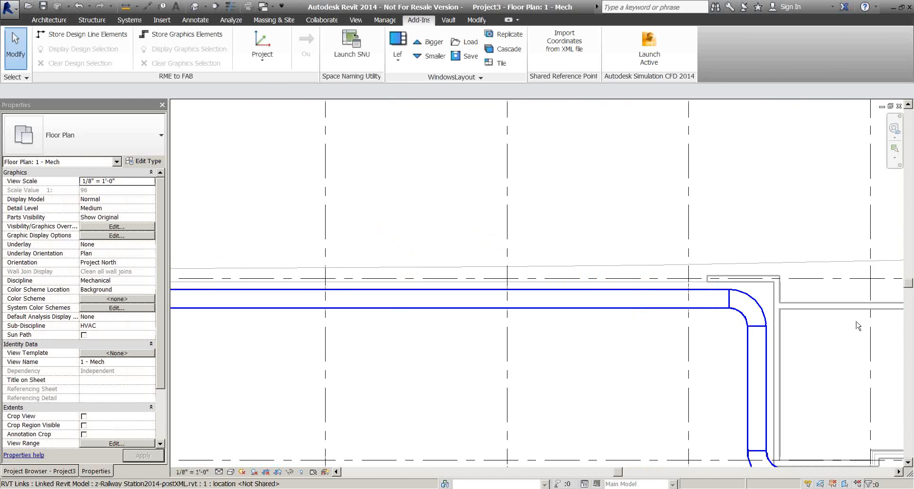
Step: Examine the wall-corner spot coordinate and the list of sites defined in the project, including MySharedRefPnt
{"action": "scroll", "coordinate": [346, 237], "scroll_direction": "up", "scroll_amount": 3}
{"action": "scroll", "coordinate": [335, 241], "scroll_direction": "up", "scroll_amount": 1}
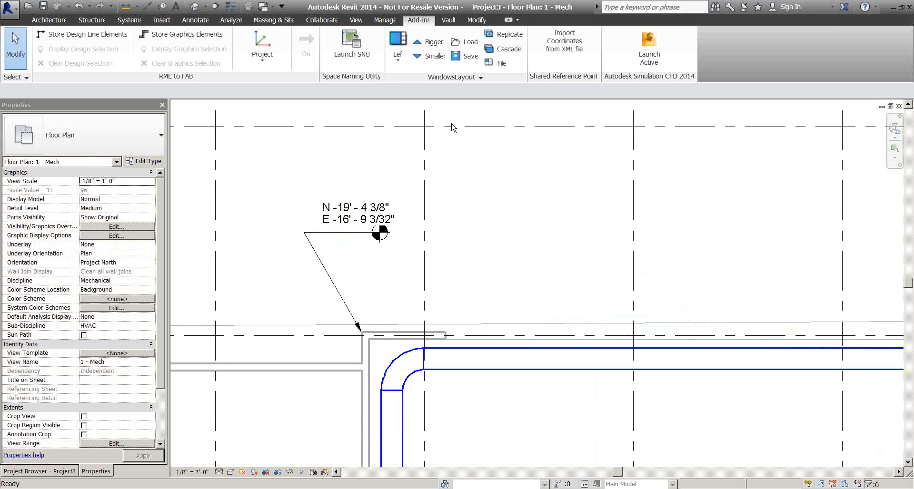
{"action": "left_click", "coordinate": [385, 20]}
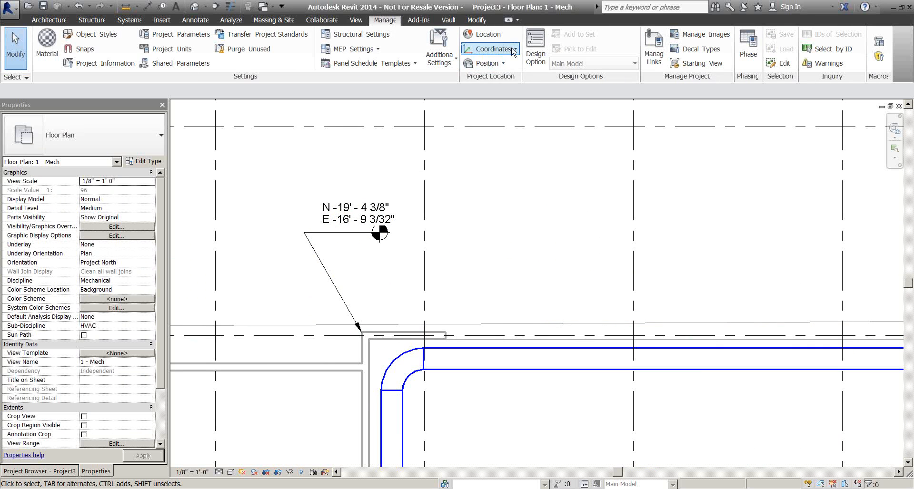
{"action": "left_click", "coordinate": [515, 49]}
{"action": "left_click", "coordinate": [487, 34]}
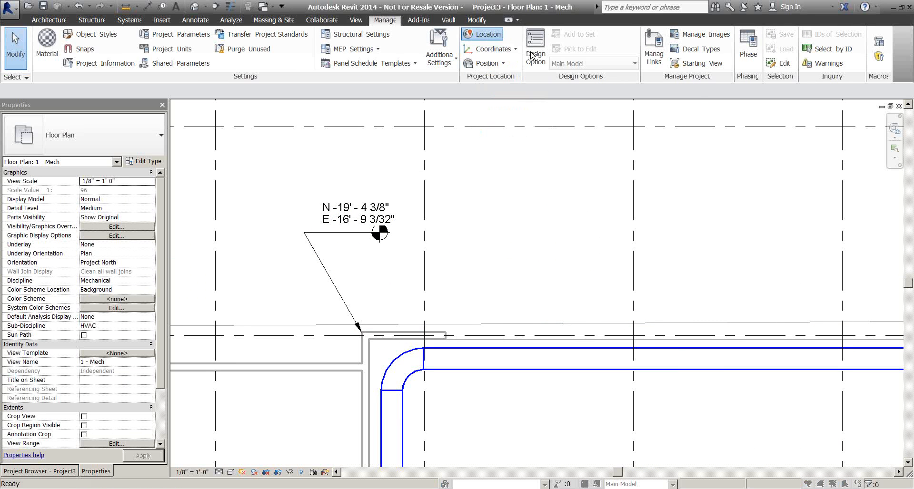
{"action": "left_click_drag", "start_coordinate": [529, 103], "coordinate": [597, 91]}
{"action": "left_click", "coordinate": [489, 106]}
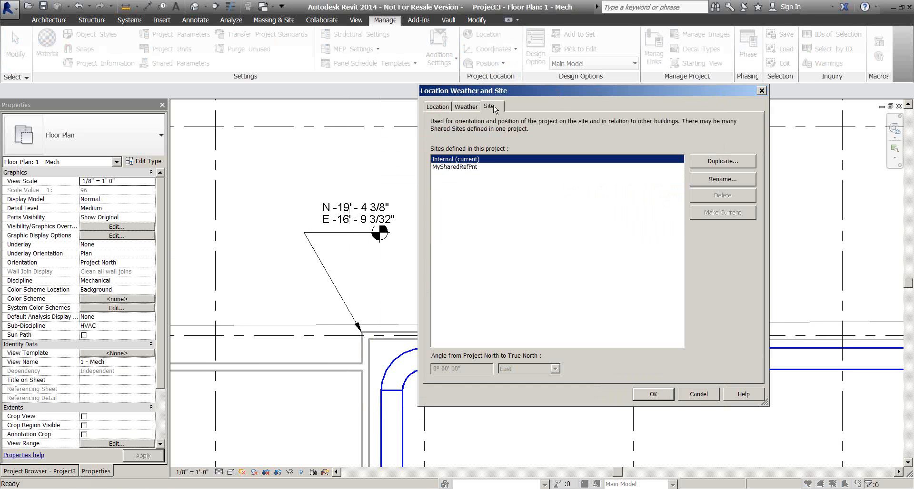
{"action": "left_click", "coordinate": [516, 167]}
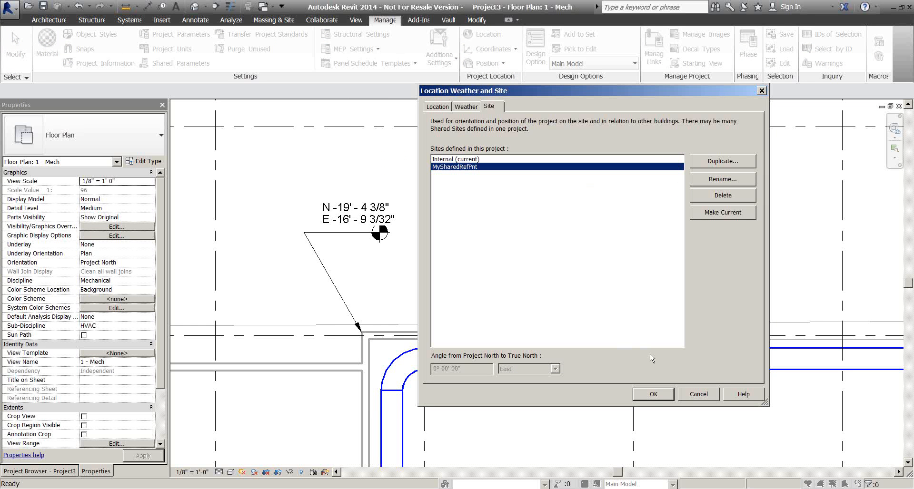
{"action": "left_click", "coordinate": [654, 395]}
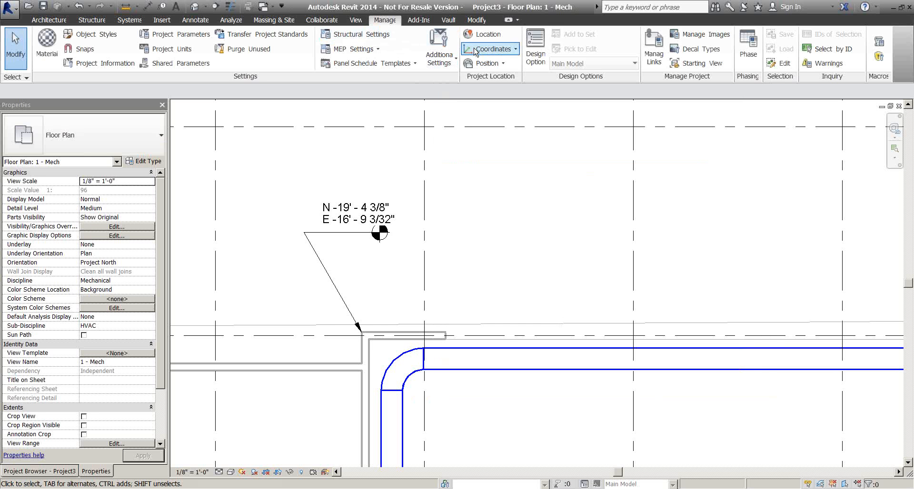
Step: Make the MySharedRefPnt site current in the project's location settings
{"action": "left_click", "coordinate": [484, 35]}
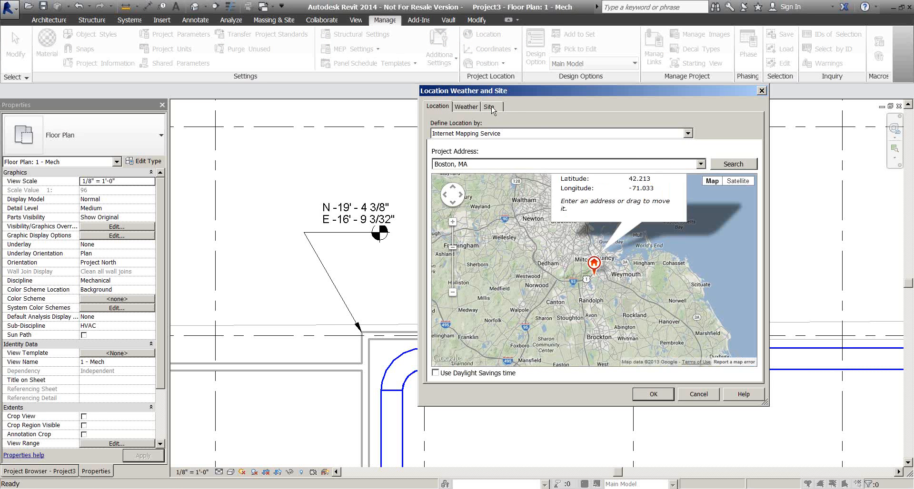
{"action": "left_click", "coordinate": [491, 106]}
{"action": "left_click", "coordinate": [513, 168]}
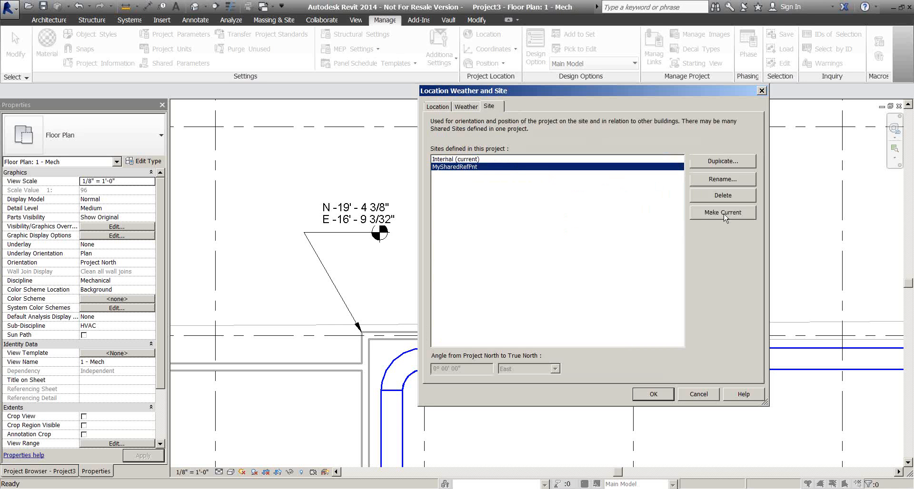
{"action": "left_click", "coordinate": [724, 216]}
{"action": "left_click", "coordinate": [653, 395]}
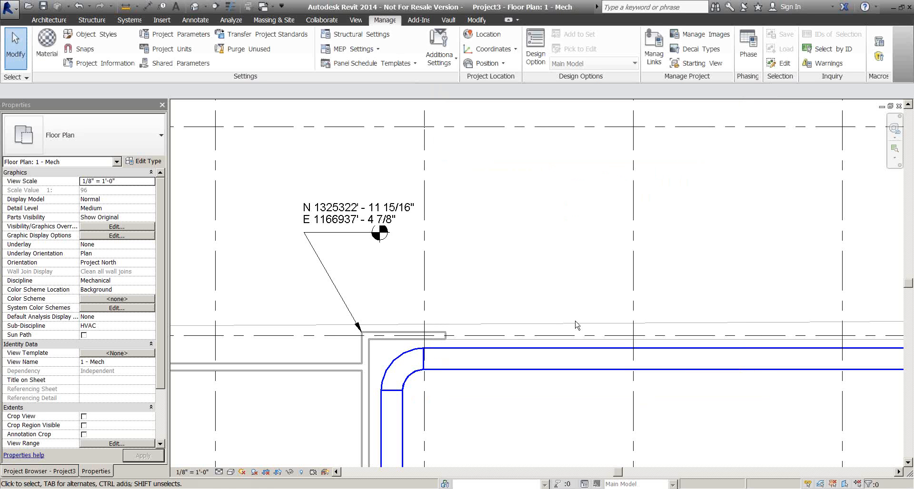
Step: Compare the wall-corner spot coordinate with the northing and easting noted in Notepad, and return to the Revit floor plan
{"action": "middle_click_drag", "start_coordinate": [506, 216], "coordinate": [494, 176]}
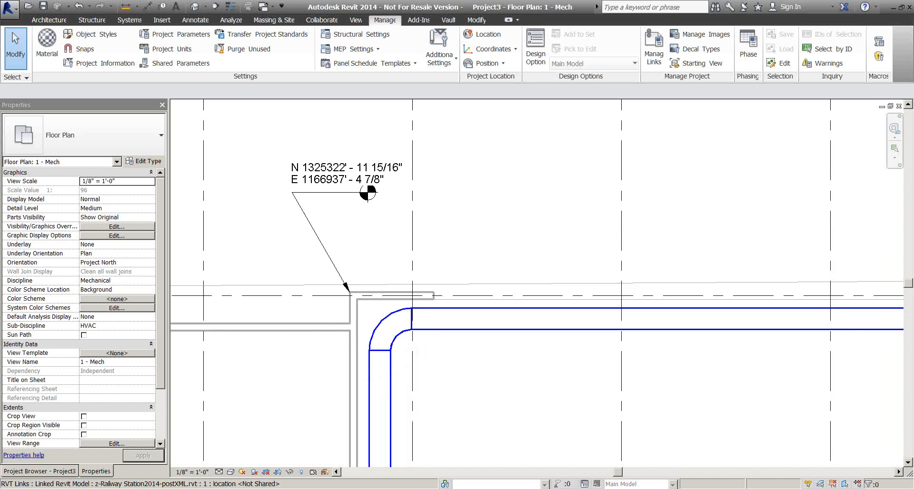
{"action": "key", "text": "alt+Tab"}
{"action": "left_click_drag", "start_coordinate": [608, 235], "coordinate": [533, 163]}
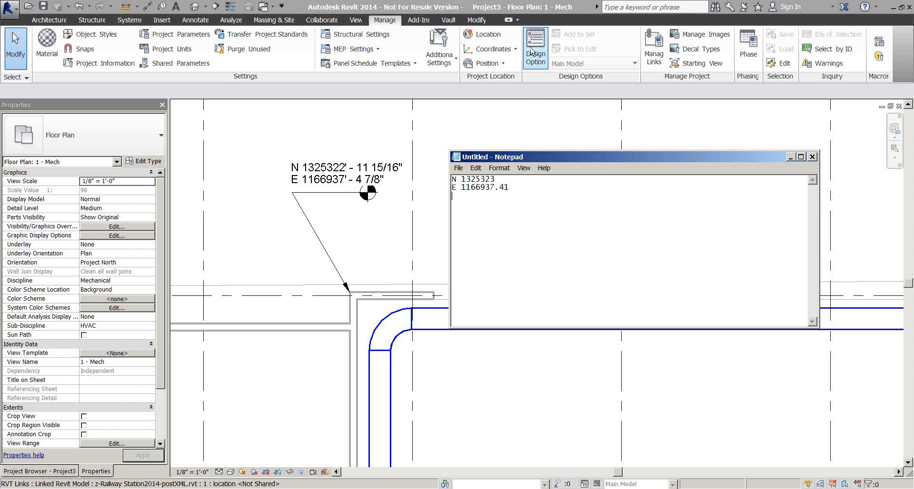
{"action": "left_click", "coordinate": [522, 122]}
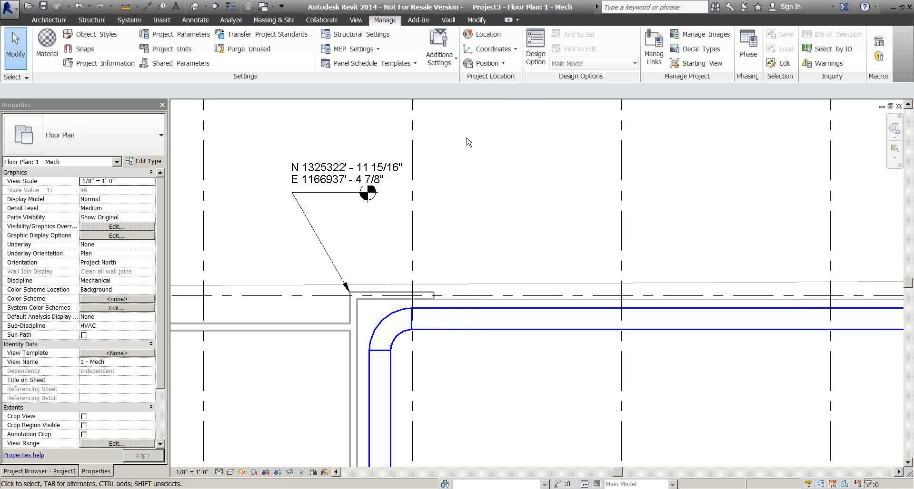
Step: Highlight the entire connected duct run between grids C and D to inspect it against the linked building, and clear the selection
{"action": "scroll", "coordinate": [462, 139], "scroll_direction": "down", "scroll_amount": 4}
{"action": "scroll", "coordinate": [462, 139], "scroll_direction": "down", "scroll_amount": 2}
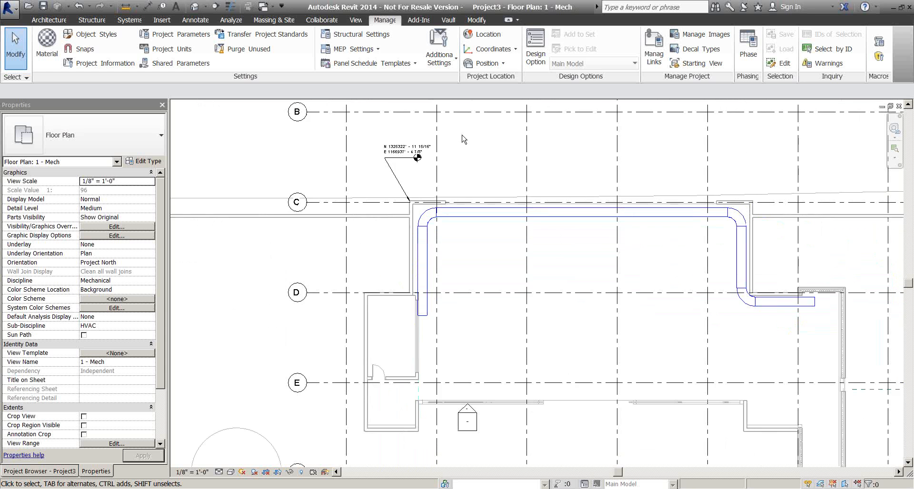
{"action": "left_click", "coordinate": [465, 202]}
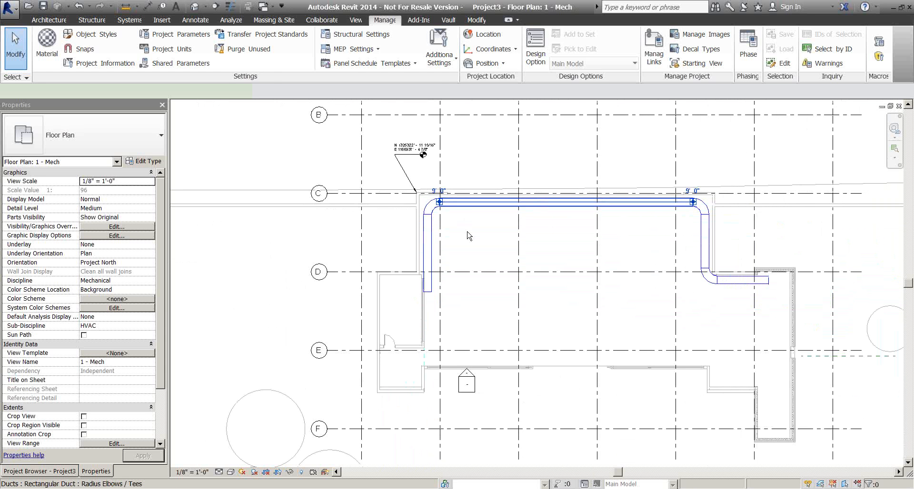
{"action": "left_click", "coordinate": [448, 180]}
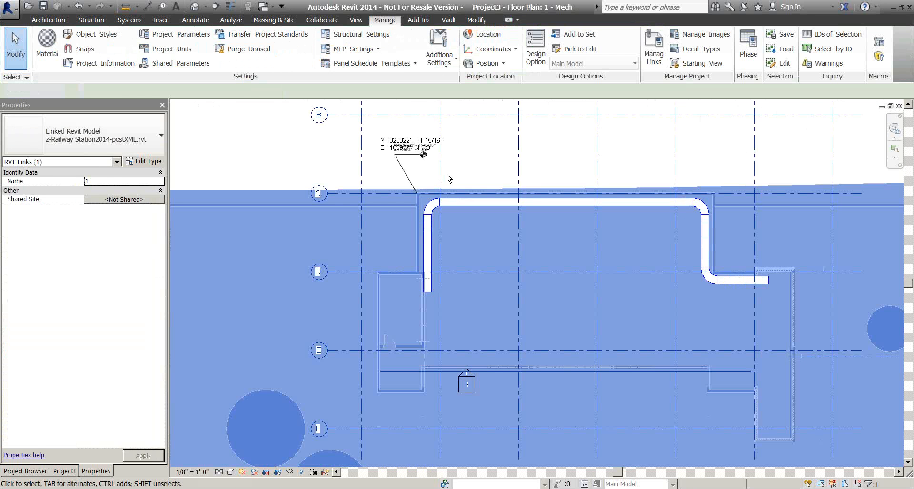
{"action": "key", "text": "Tab"}
{"action": "left_click", "coordinate": [452, 195]}
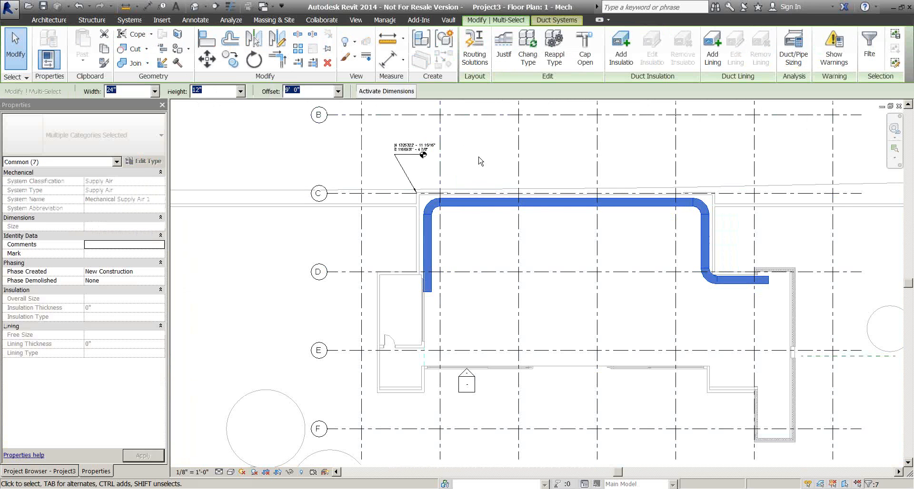
{"action": "key", "text": "Escape"}
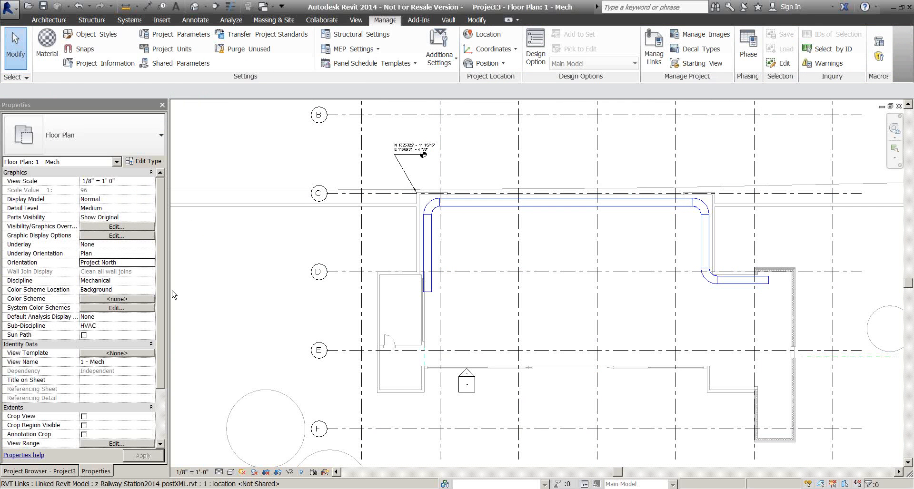
Step: Change the 1 - Mech floor plan's Discipline to Coordination
{"action": "left_click", "coordinate": [119, 281]}
{"action": "left_click", "coordinate": [151, 280]}
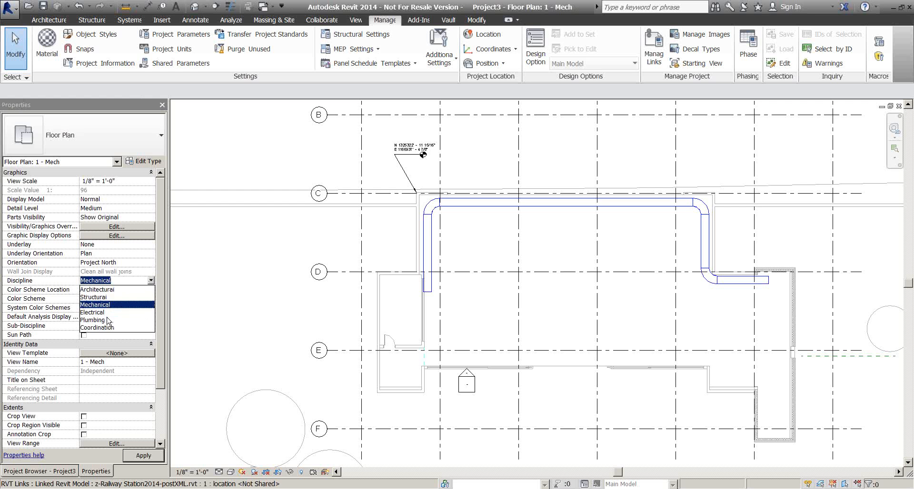
{"action": "left_click", "coordinate": [105, 329]}
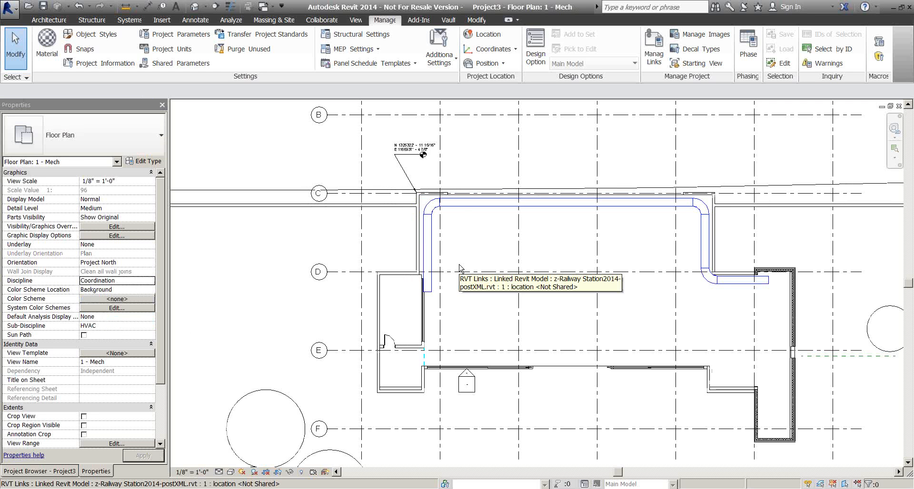
{"action": "scroll", "coordinate": [466, 218], "scroll_direction": "up", "scroll_amount": 3}
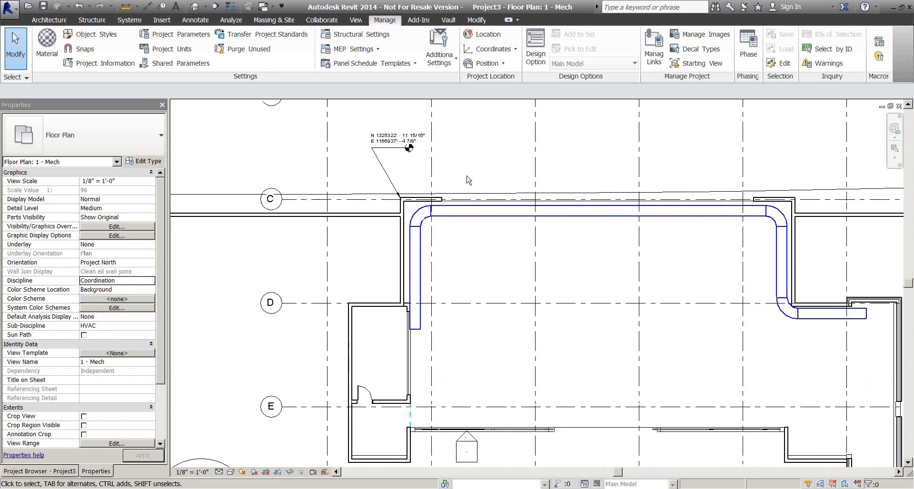
{"action": "scroll", "coordinate": [417, 223], "scroll_direction": "up", "scroll_amount": 1}
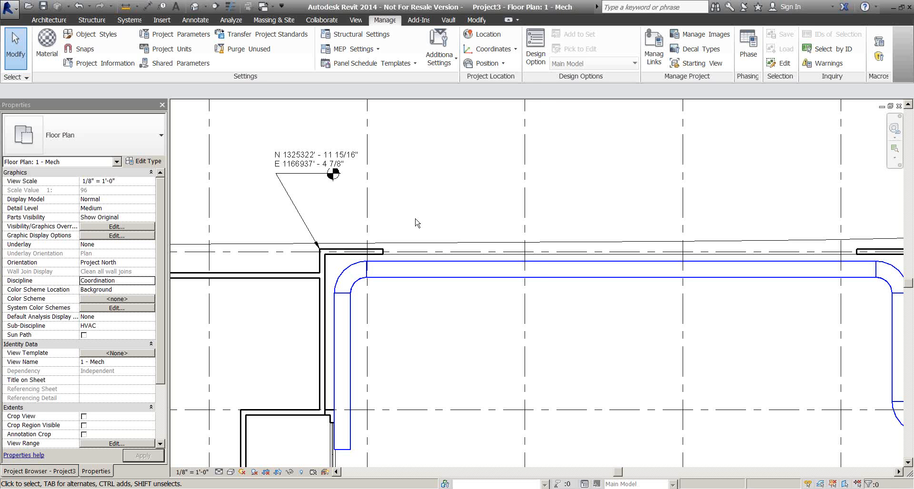
{"action": "key", "text": "alt+Tab"}
{"action": "key", "text": "alt+Tab"}
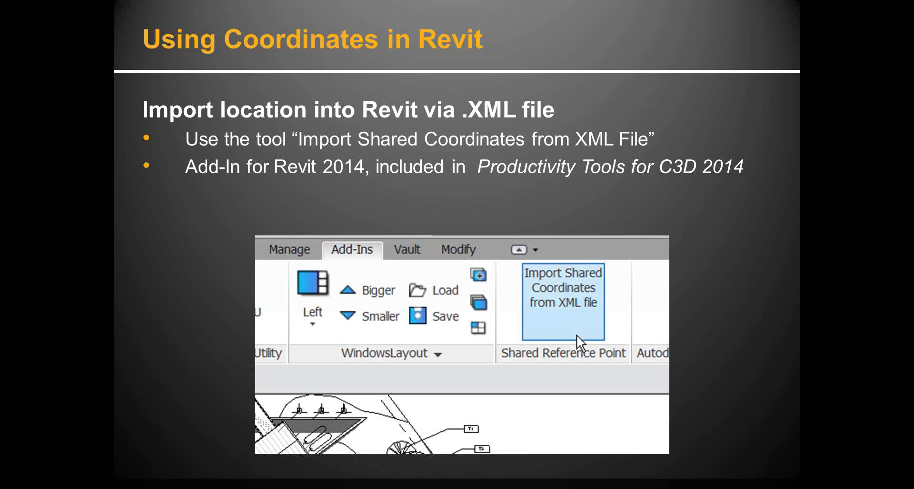
{"action": "key", "text": "Right"}
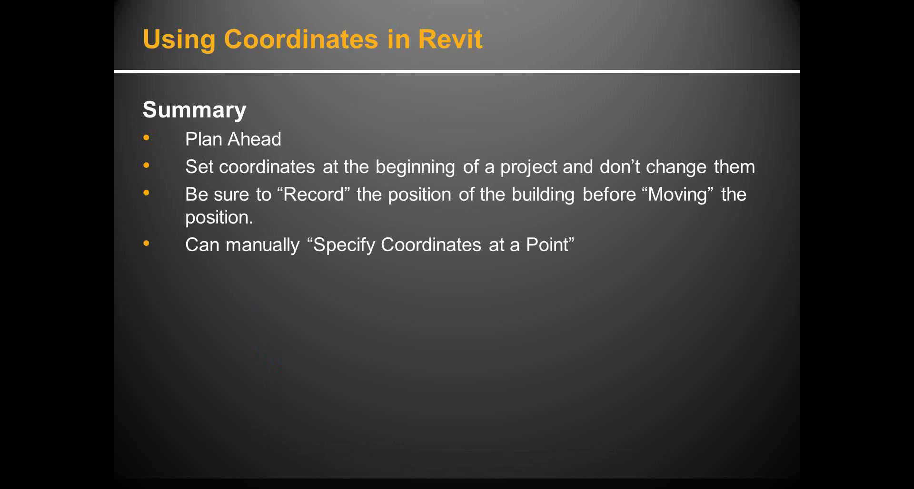